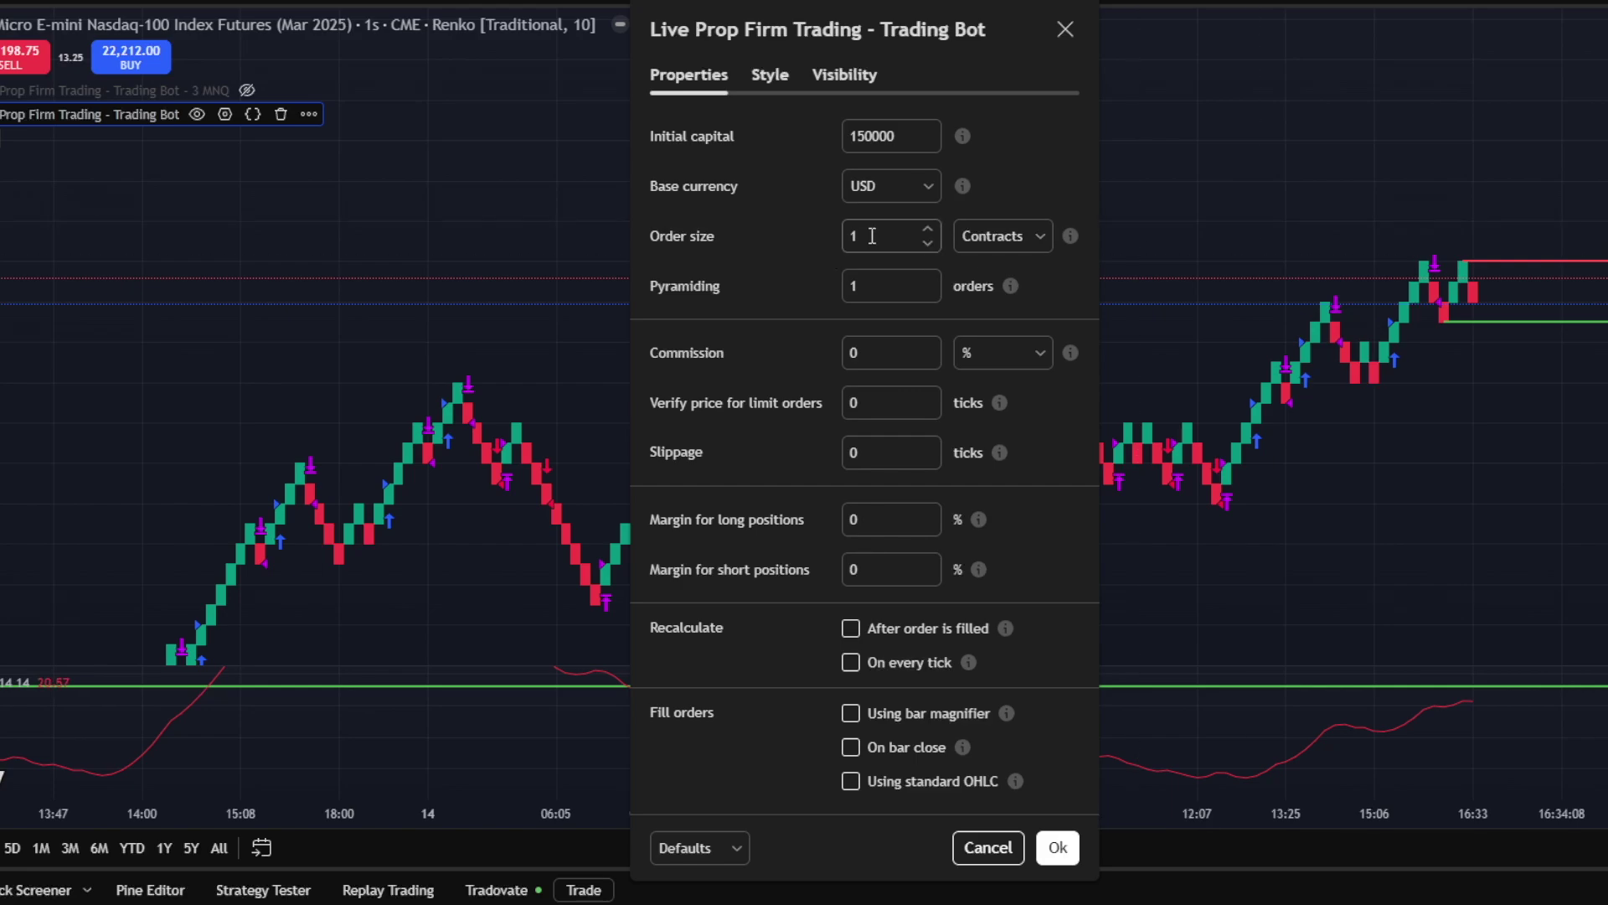
# Set the strategy's order size to 3 contracts and commission to 2.14 USD, then apply
pyautogui.doubleClick(872, 237)
pyautogui.write('3')
pyautogui.click(871, 349)
pyautogui.write('2.14')
pyautogui.click(997, 368)
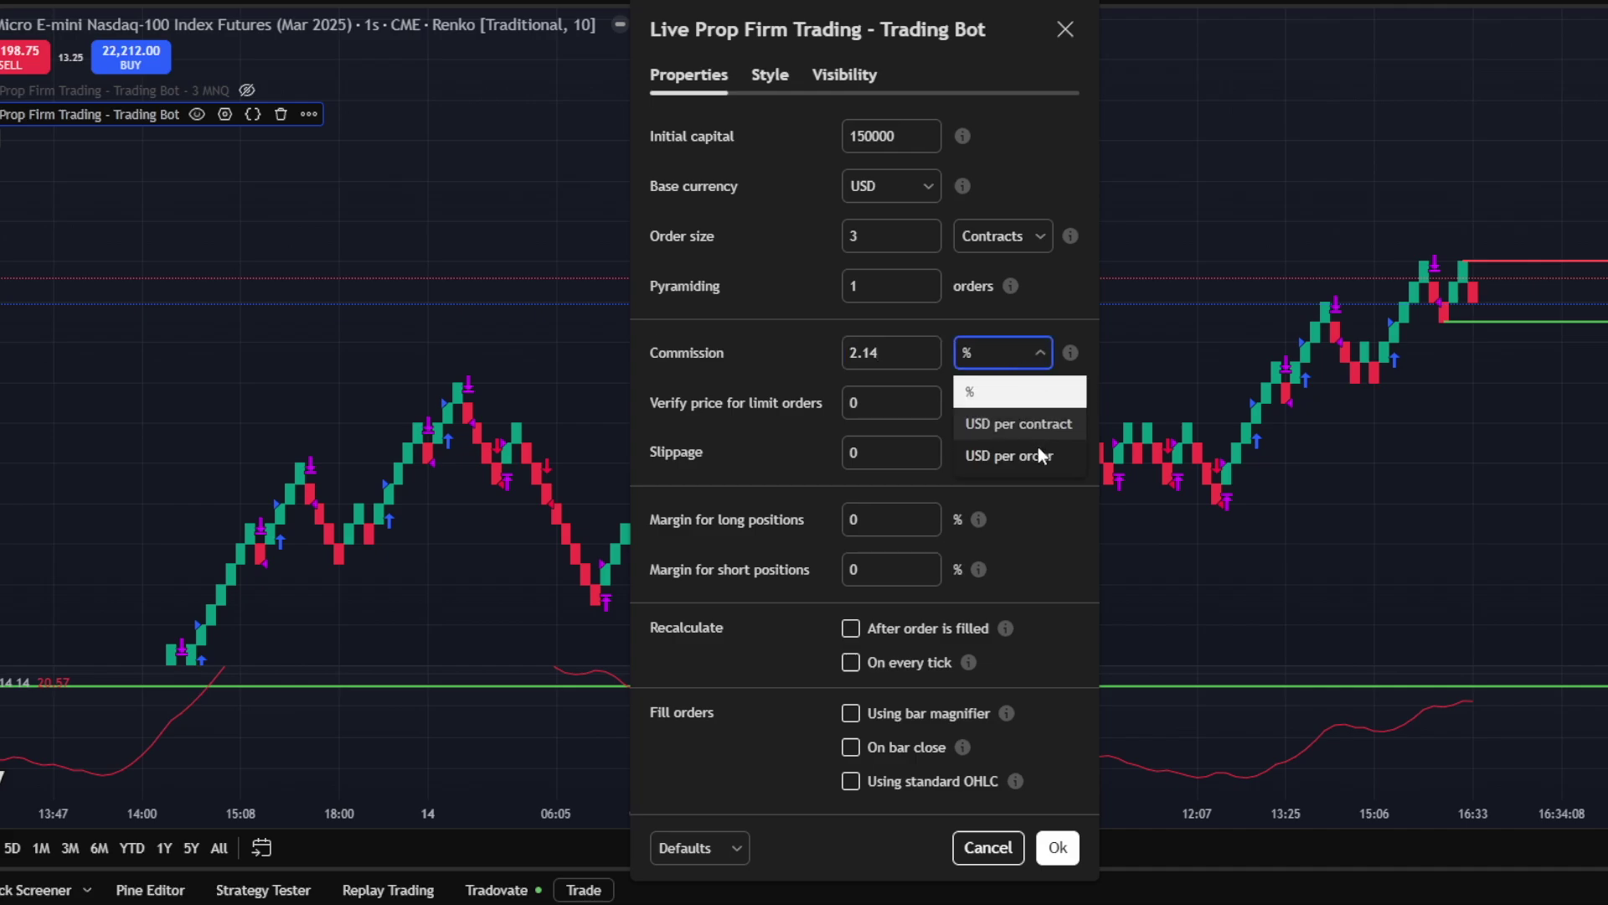
pyautogui.click(1038, 453)
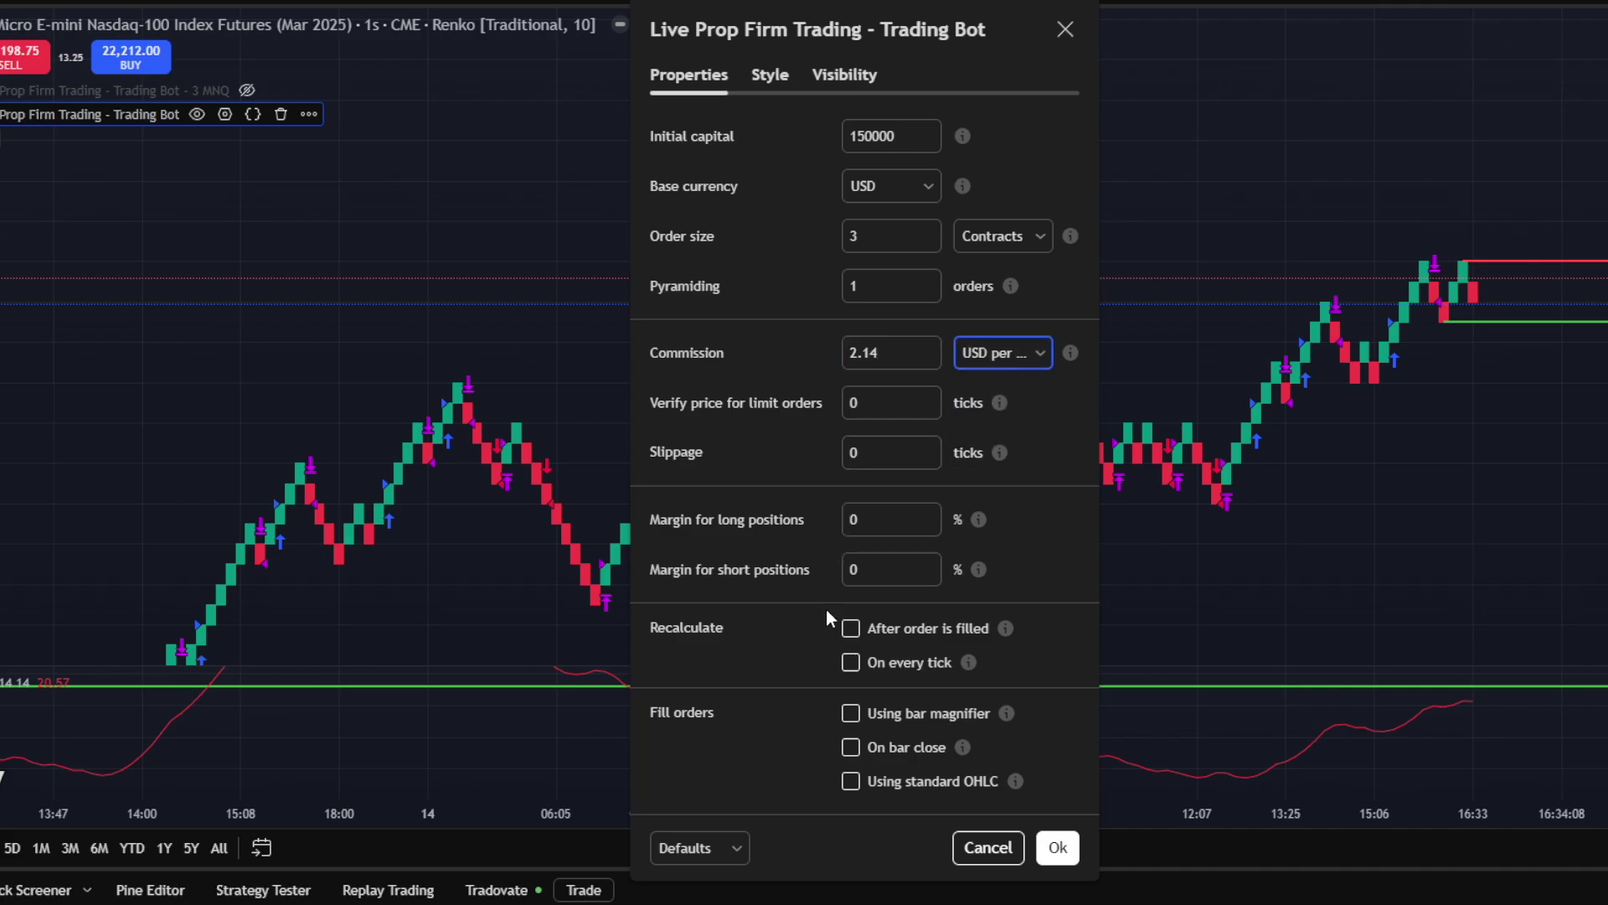
pyautogui.click(1054, 847)
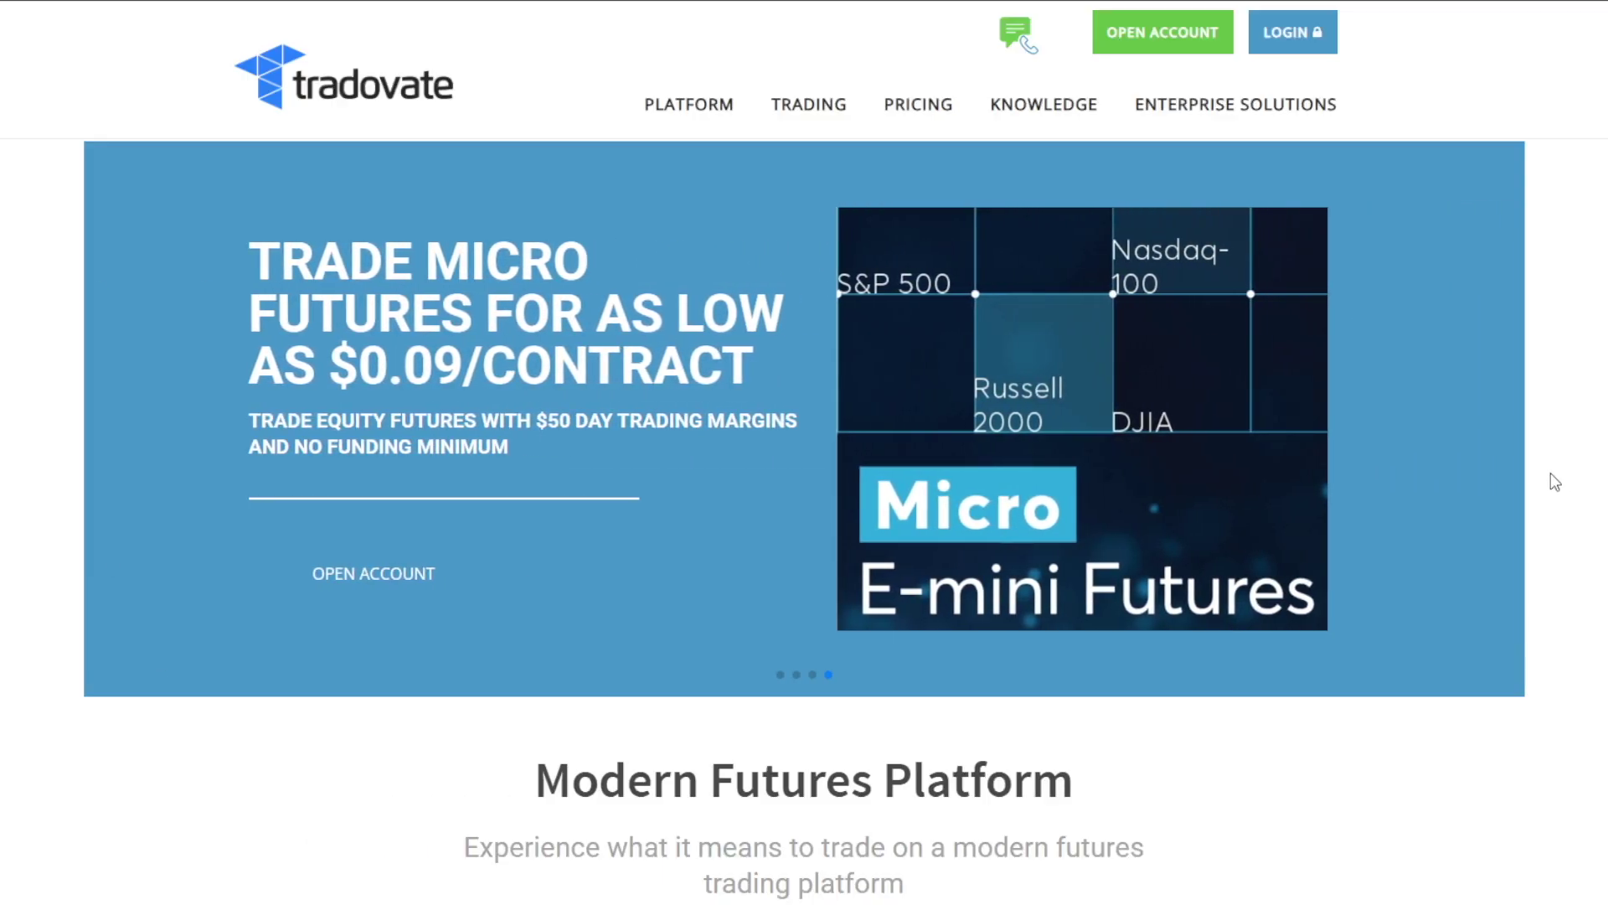
# Sign up for a new Tradovate account with a pasted e-mail address and proceed to login
pyautogui.click(1227, 42)
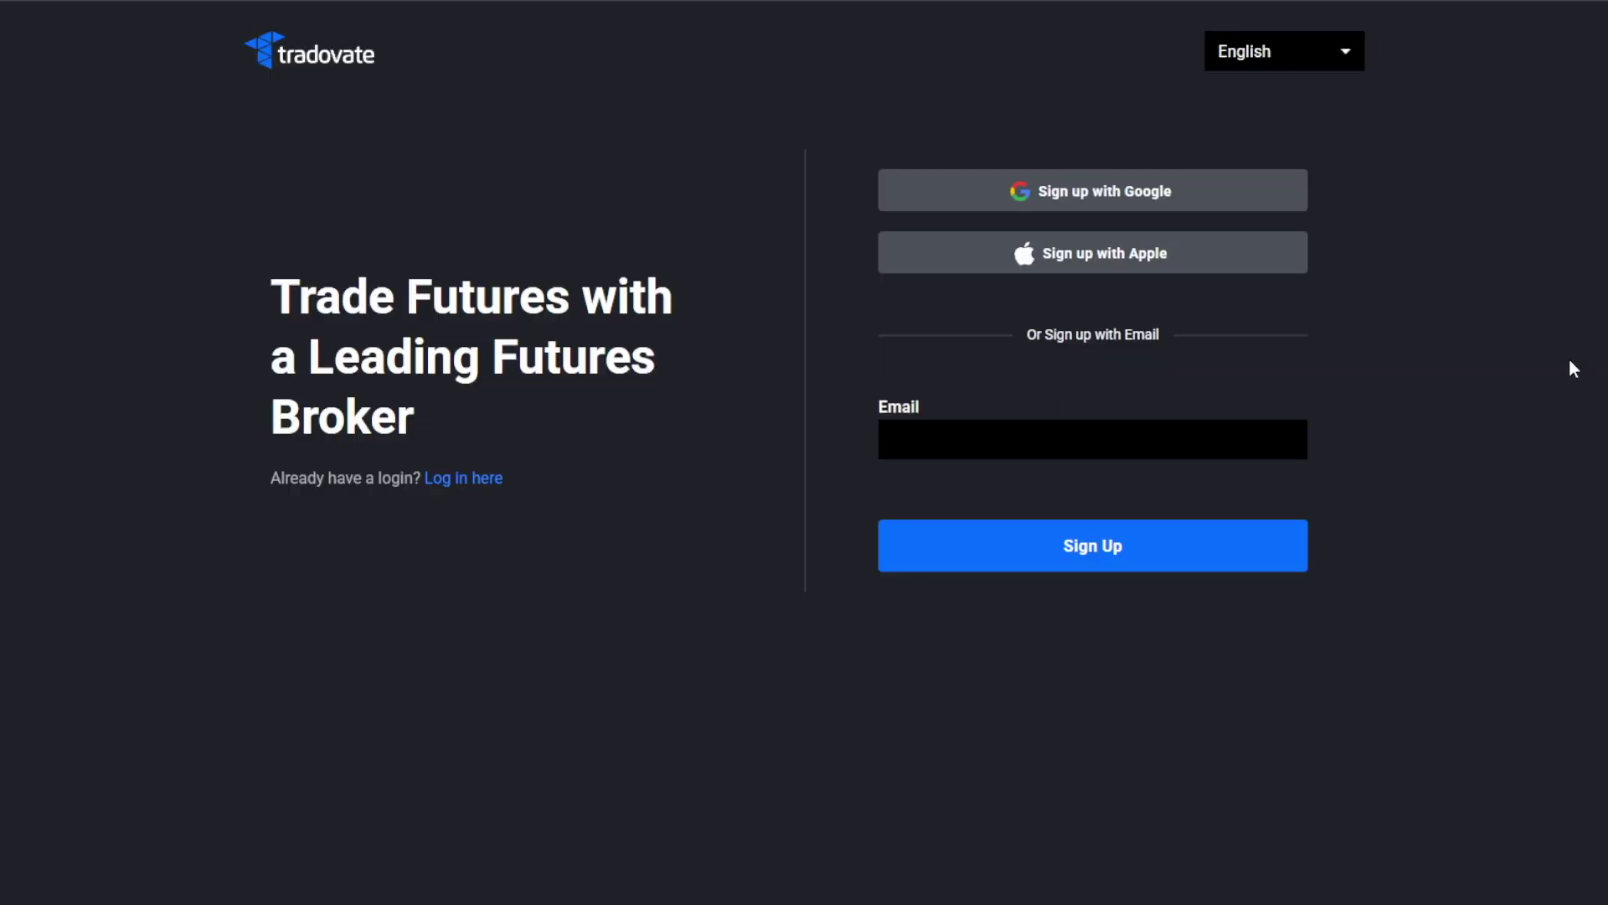
pyautogui.hotkey('ctrl', 'v')
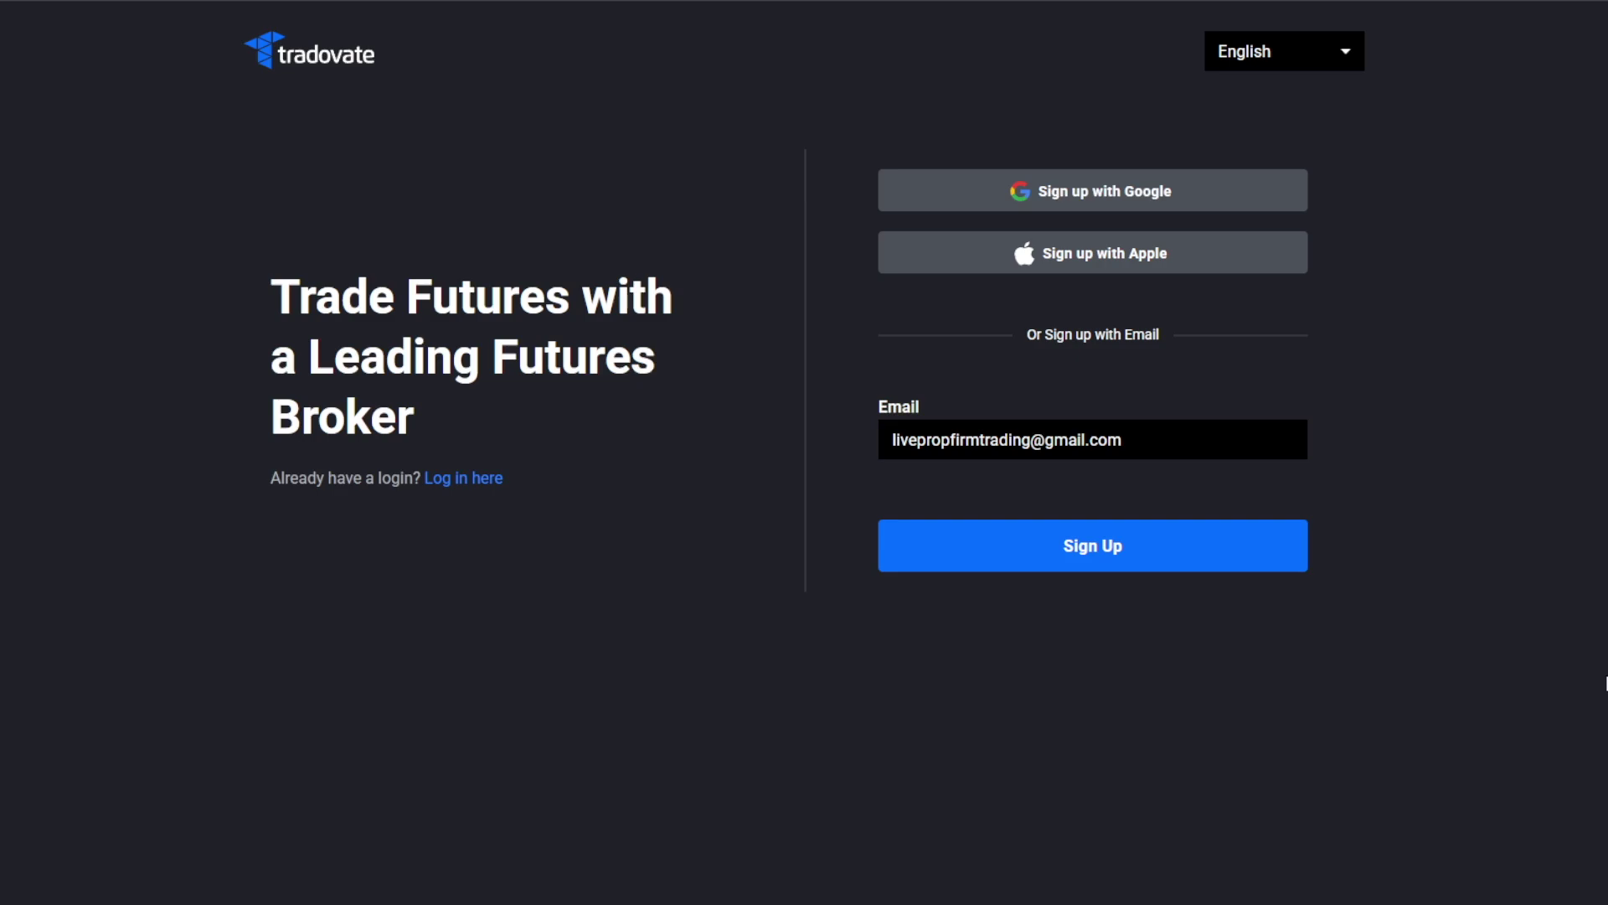
pyautogui.click(1214, 564)
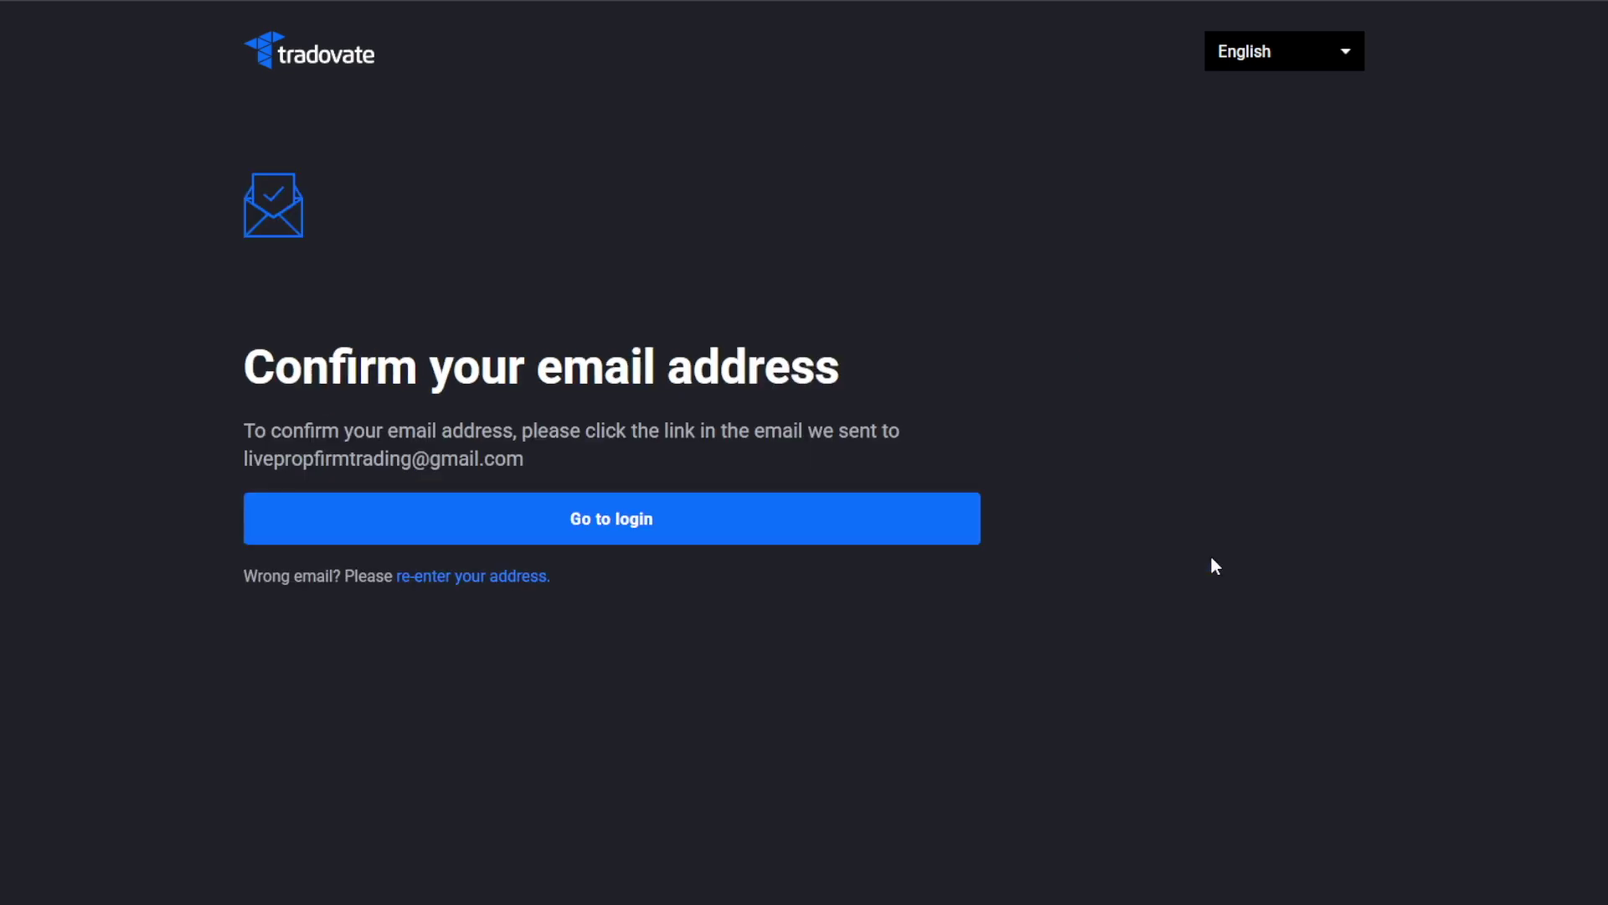
pyautogui.click(956, 540)
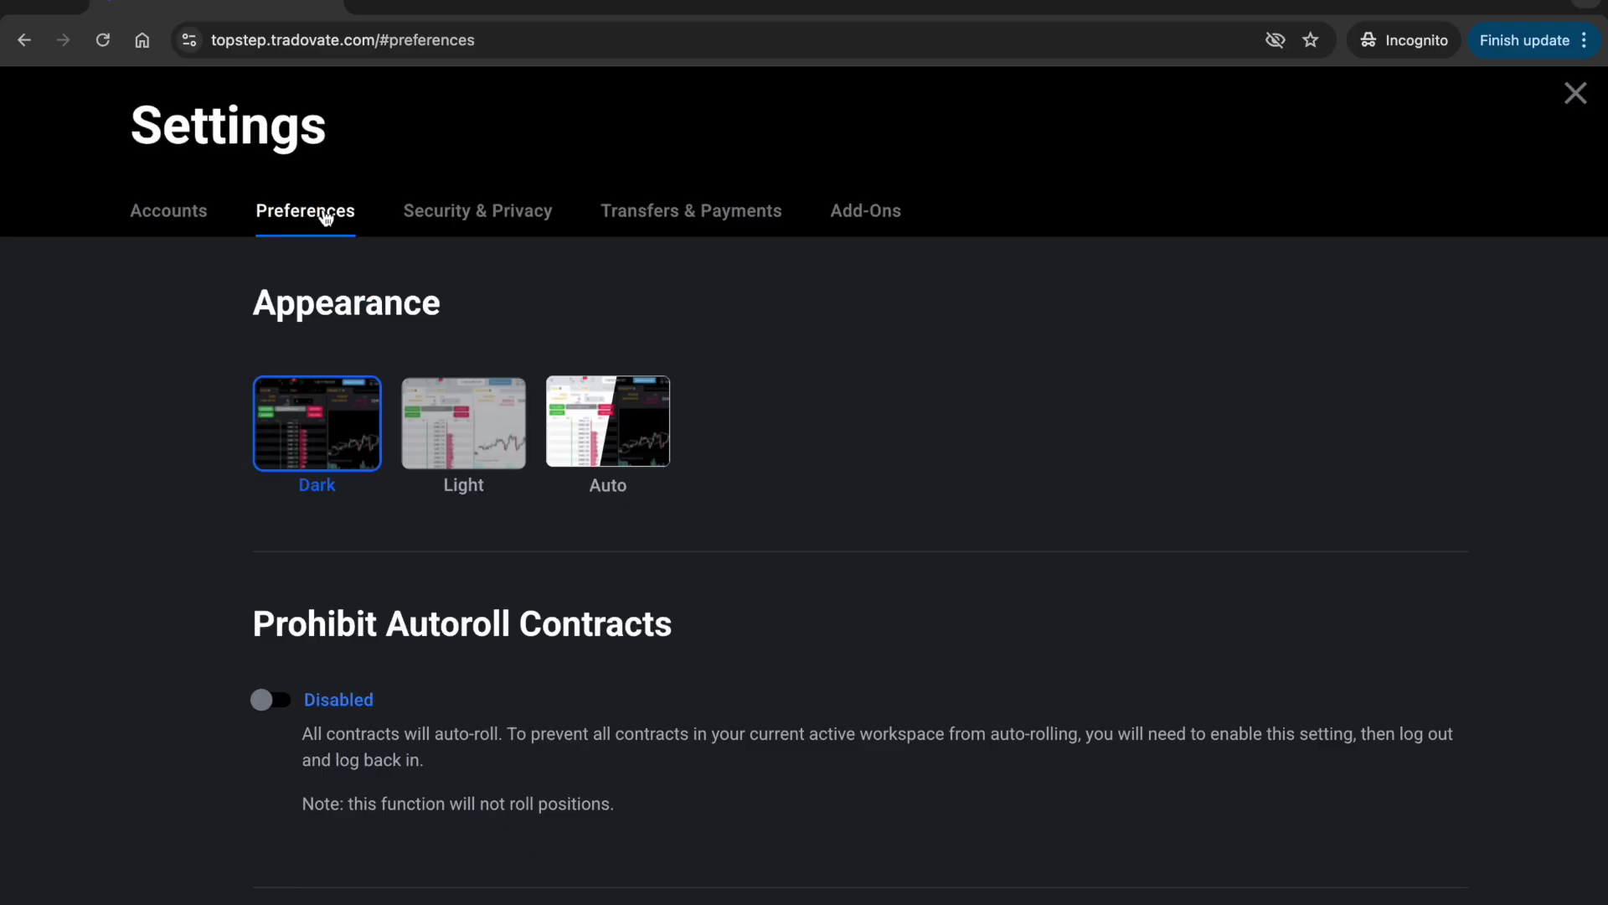
# Check the Tradovate Add-Ons list to confirm the TradingView add-on is activated
pyautogui.click(875, 207)
pyautogui.scroll(-8, 858, 431)
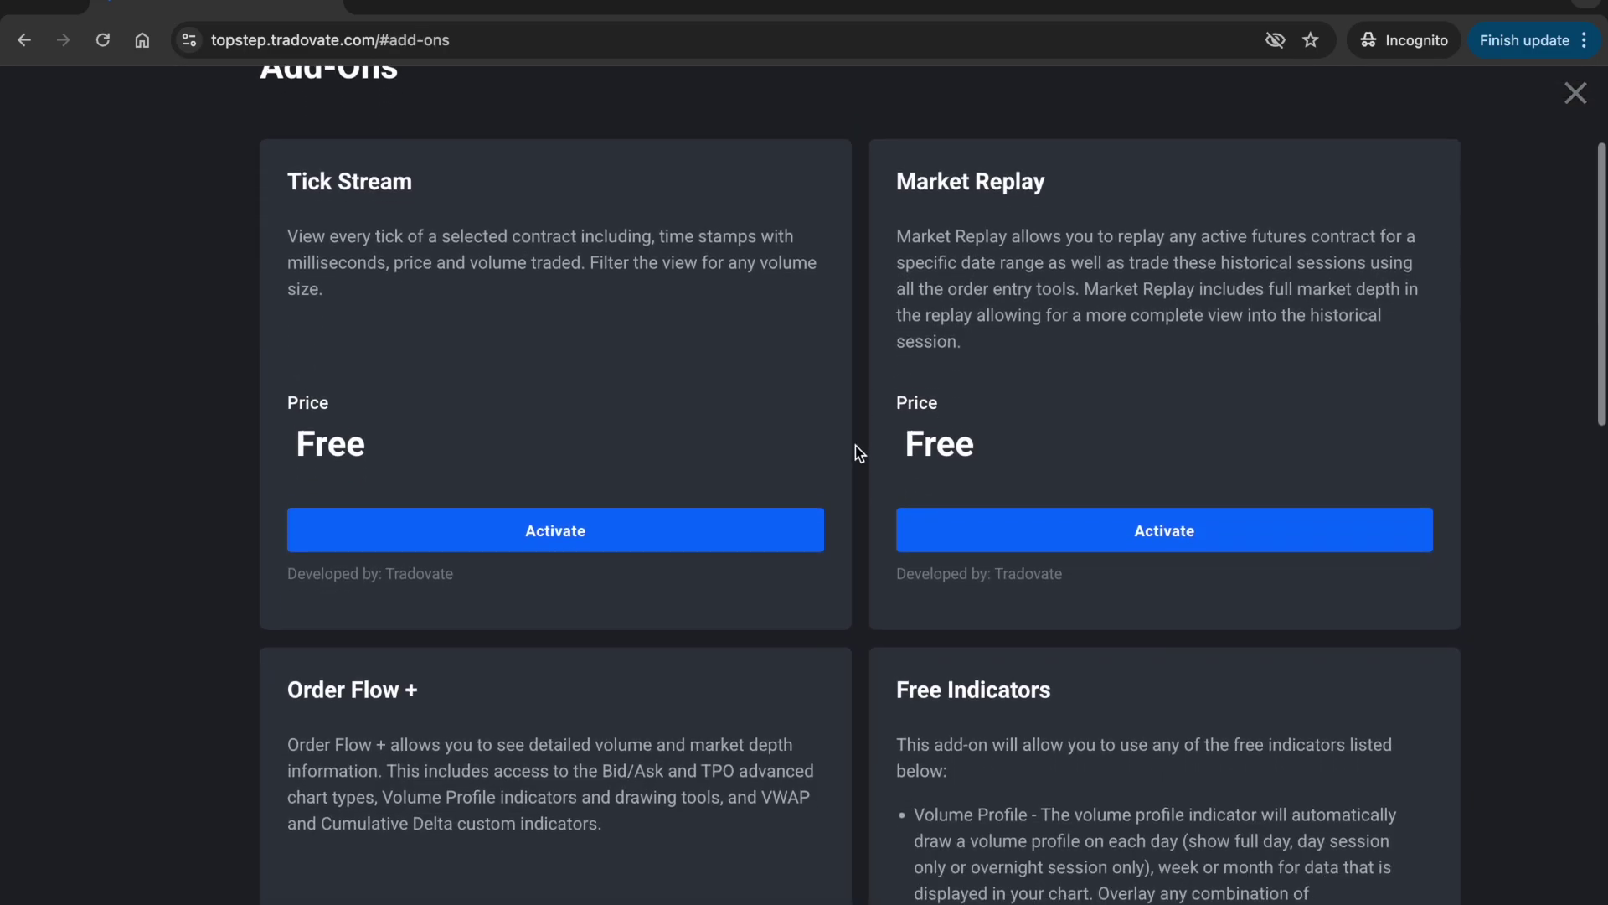
pyautogui.scroll(-10, 863, 434)
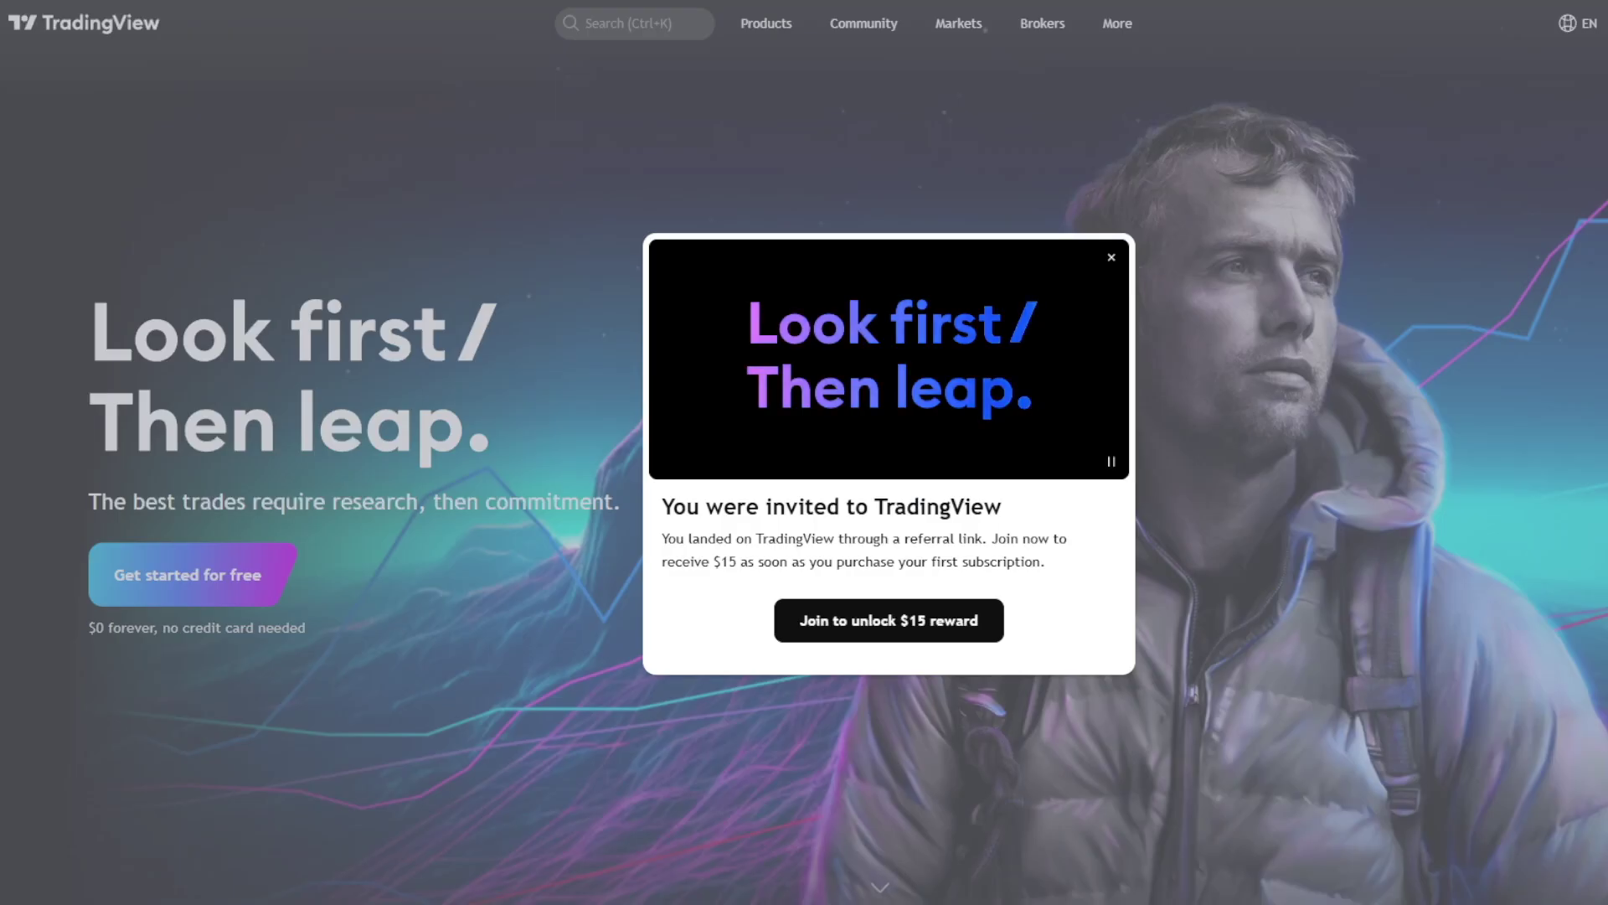
# Join TradingView through the invite, signing up with an e-mail address and password
pyautogui.click(988, 637)
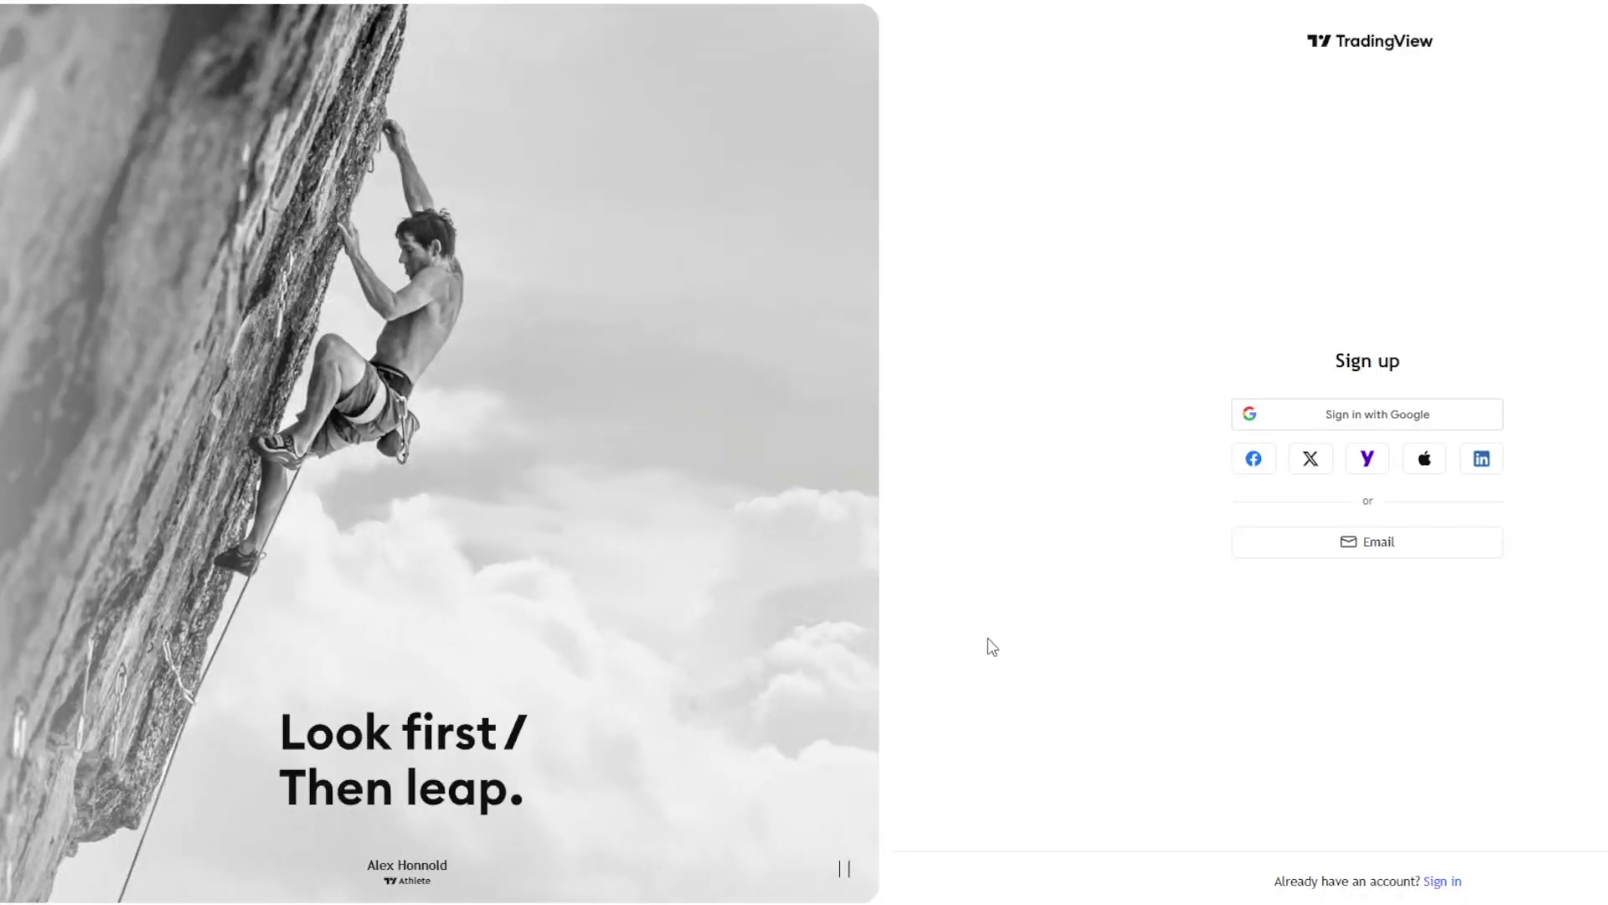
pyautogui.click(1386, 545)
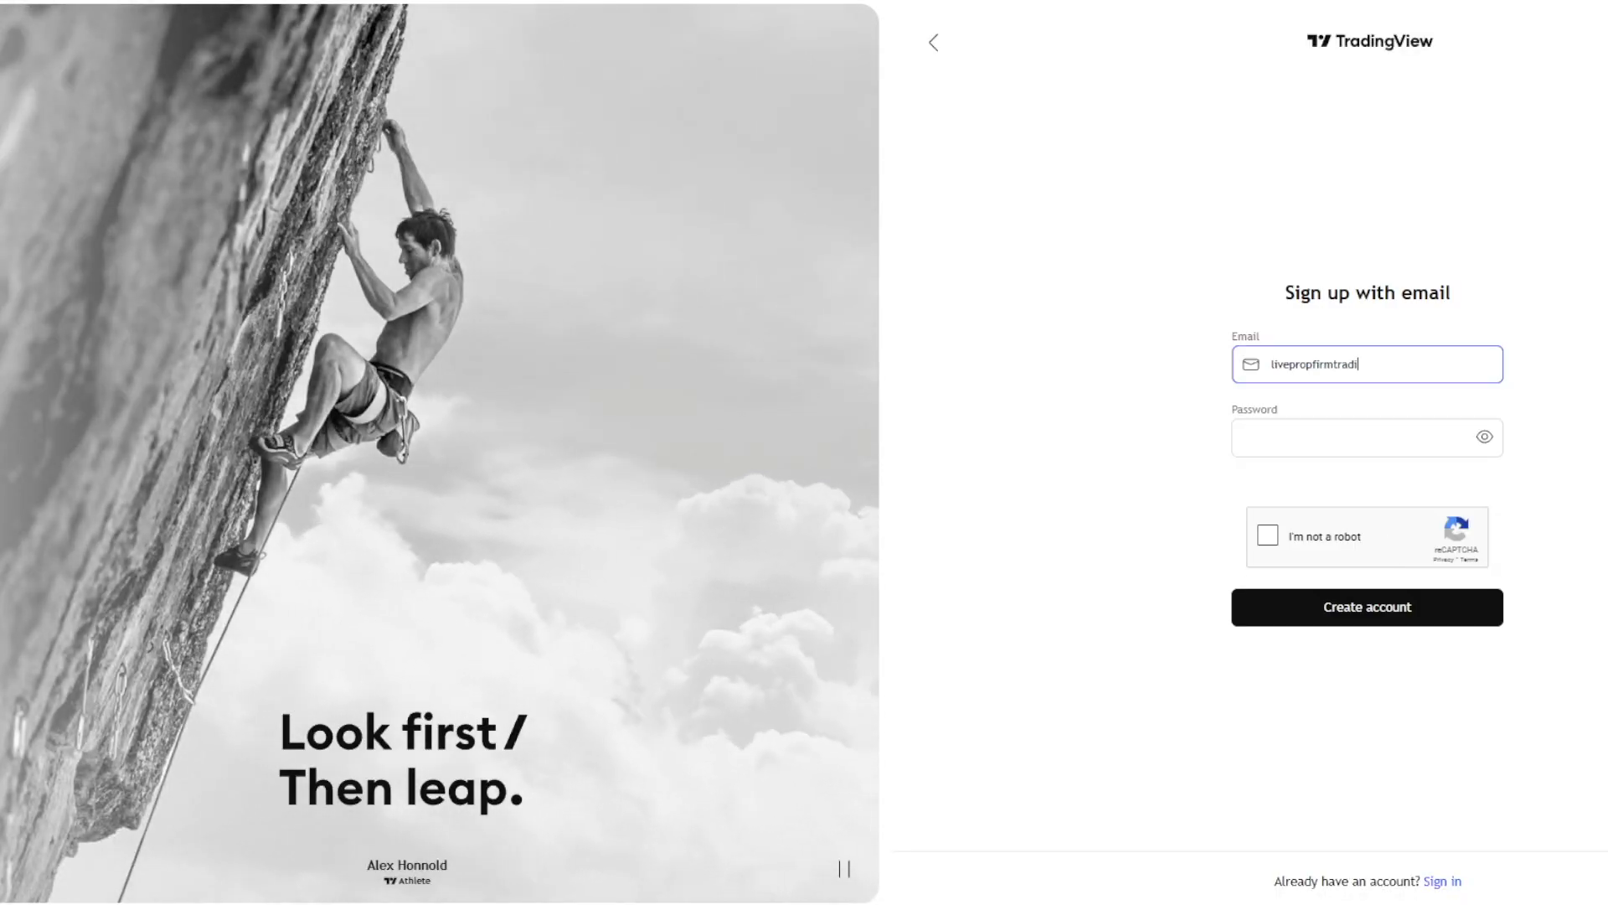
pyautogui.press('Tab')
pyautogui.write('•••')
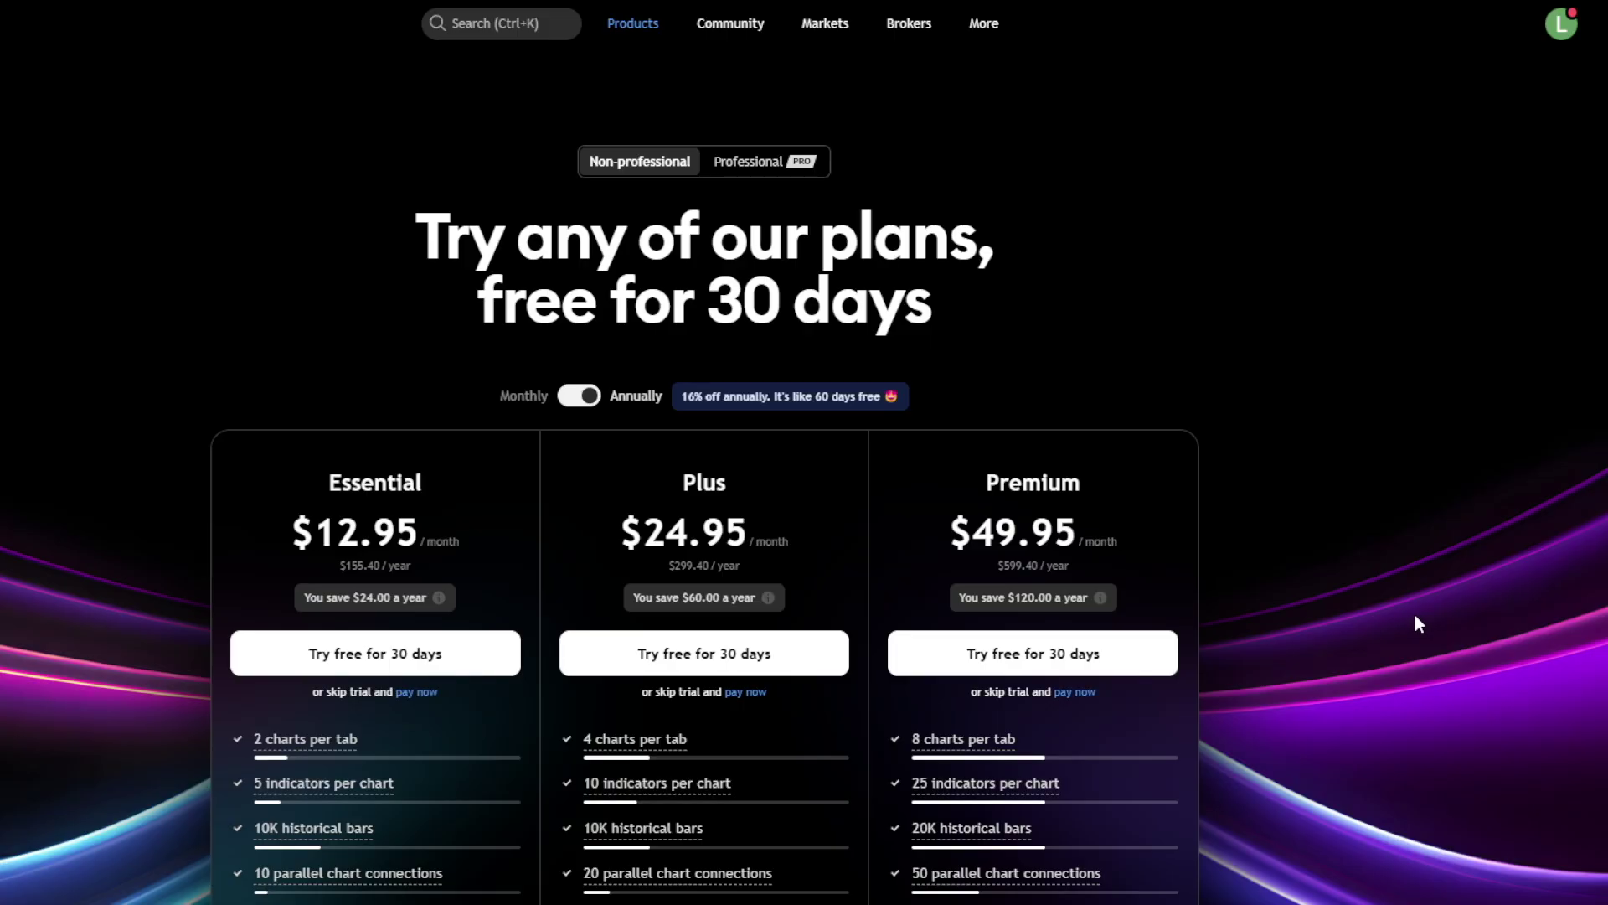
pyautogui.scroll(-2, 1414, 613)
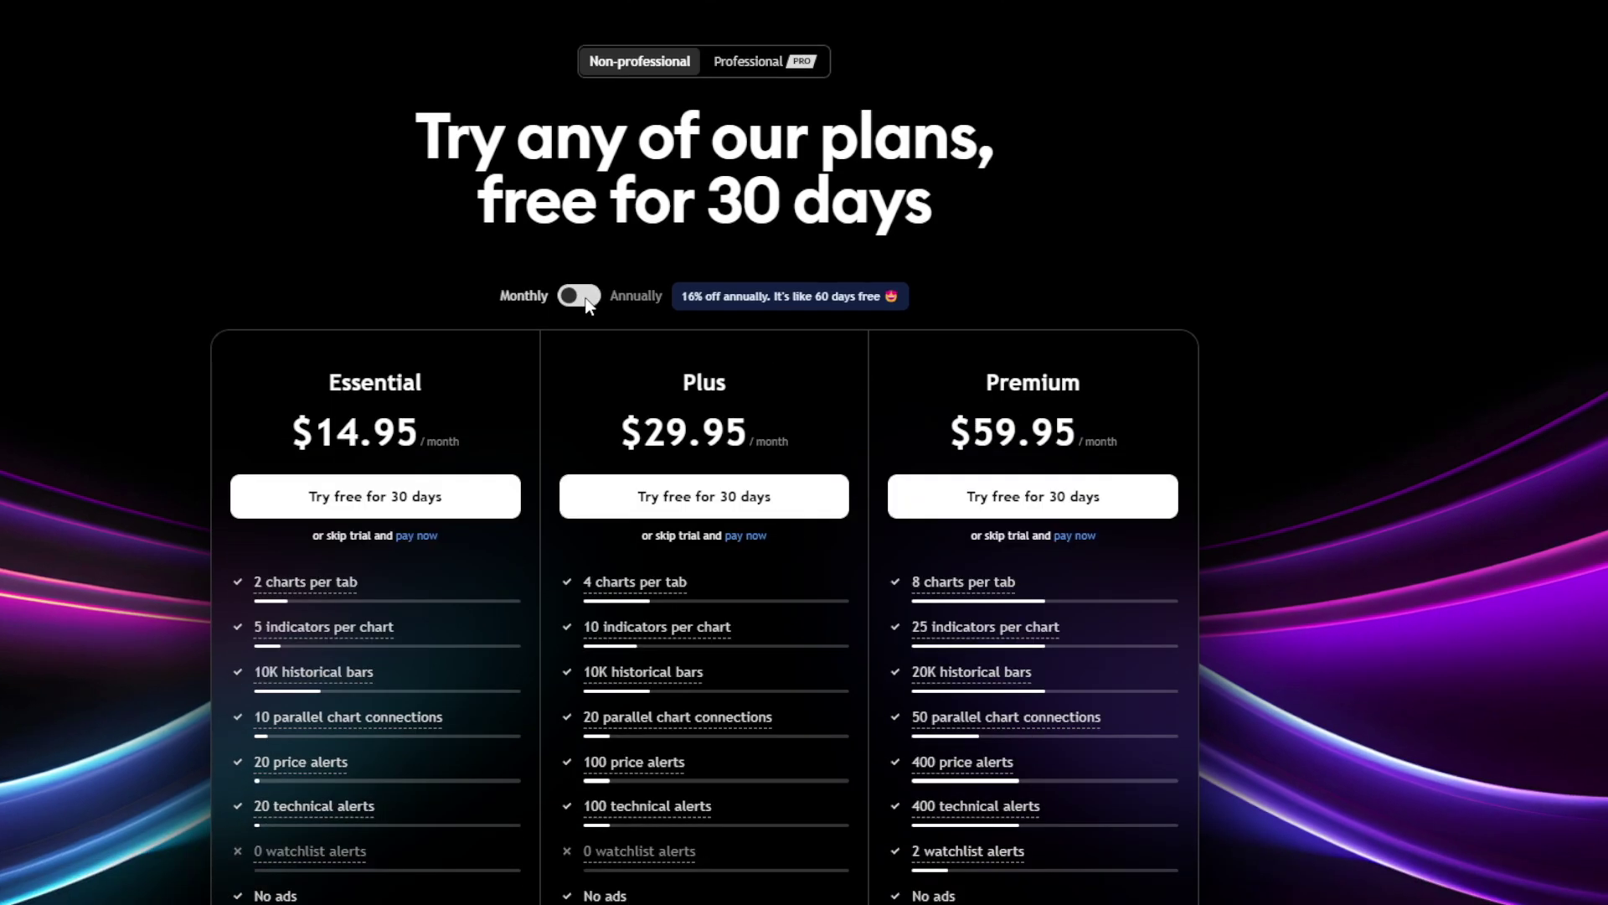
# Start the 30-day Premium free trial and review real-time market data subscriptions under Account and Billing
pyautogui.click(1129, 512)
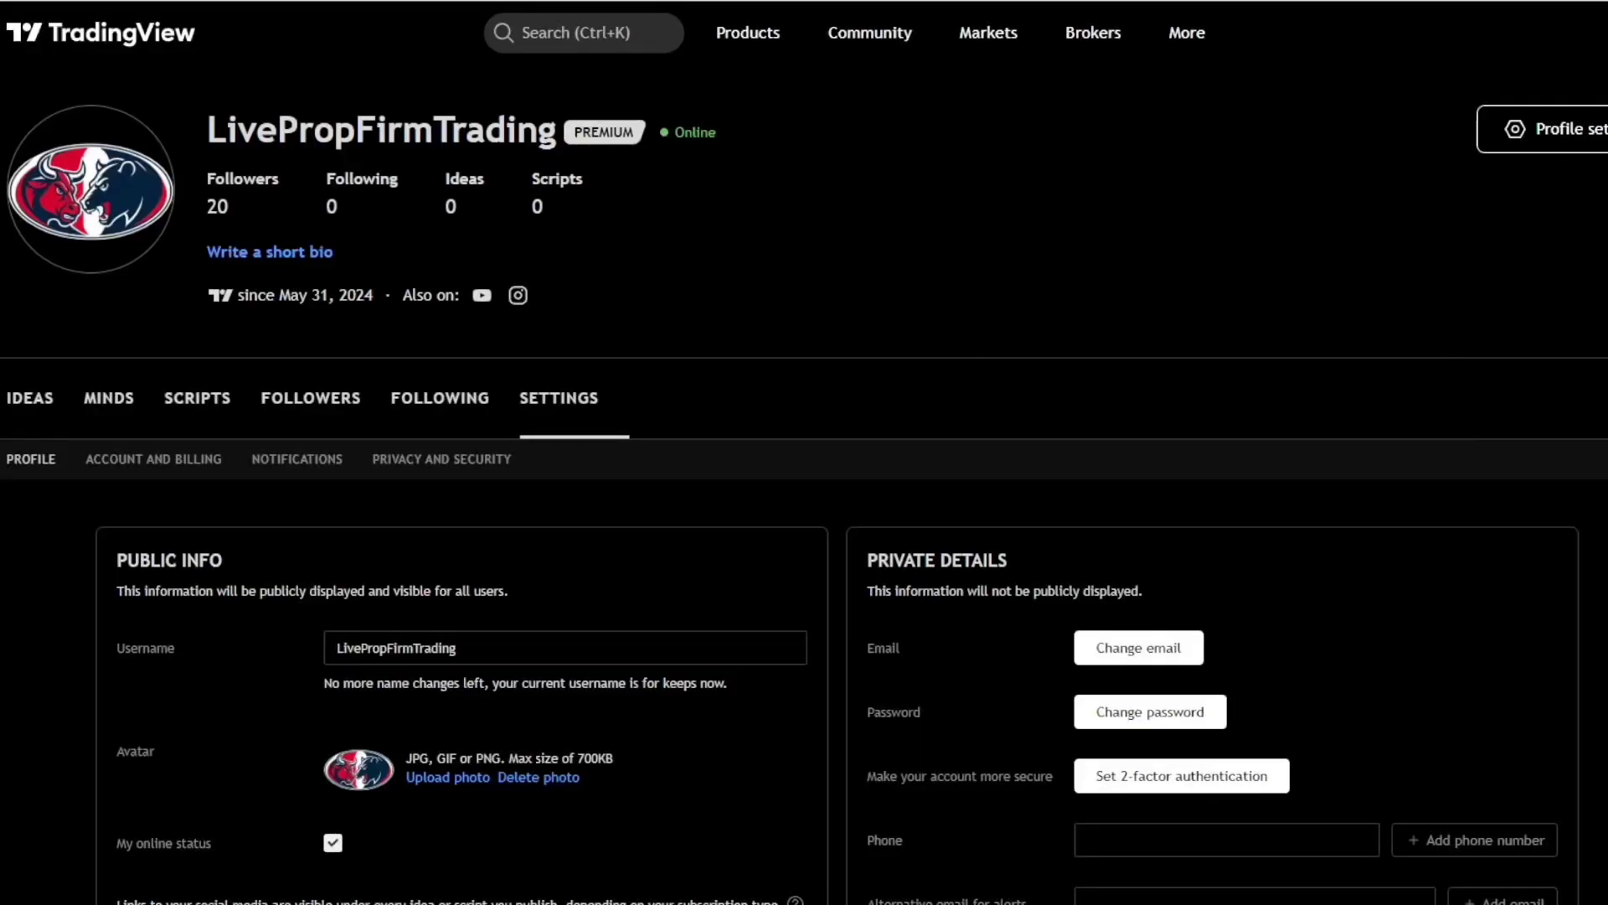
pyautogui.click(198, 459)
pyautogui.scroll(-7, 1102, 491)
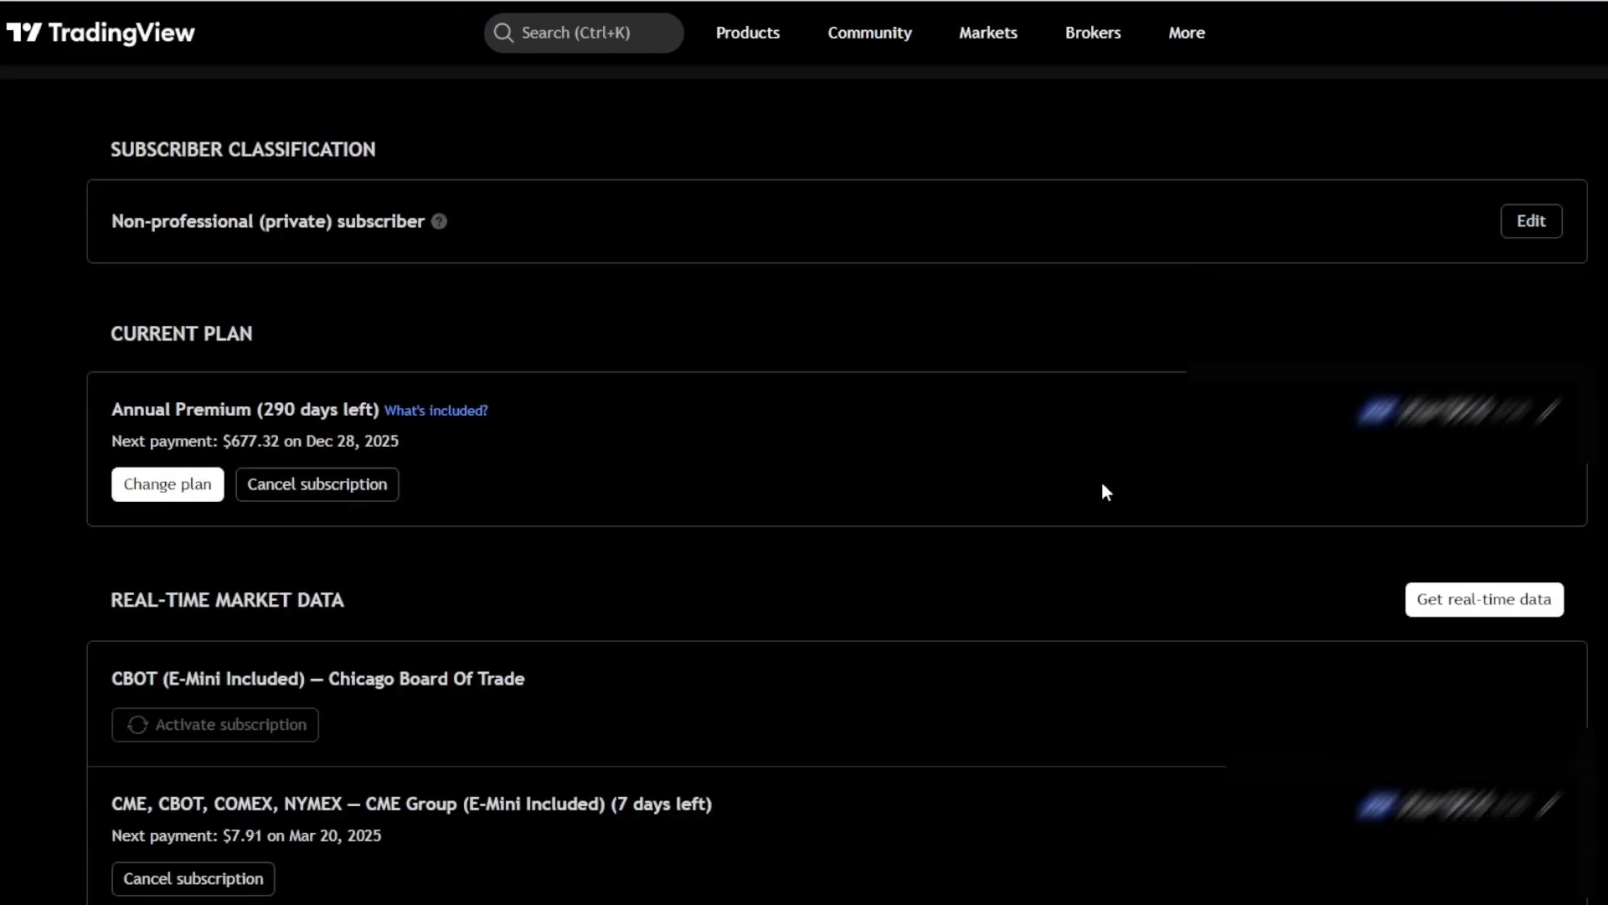
pyautogui.click(1510, 300)
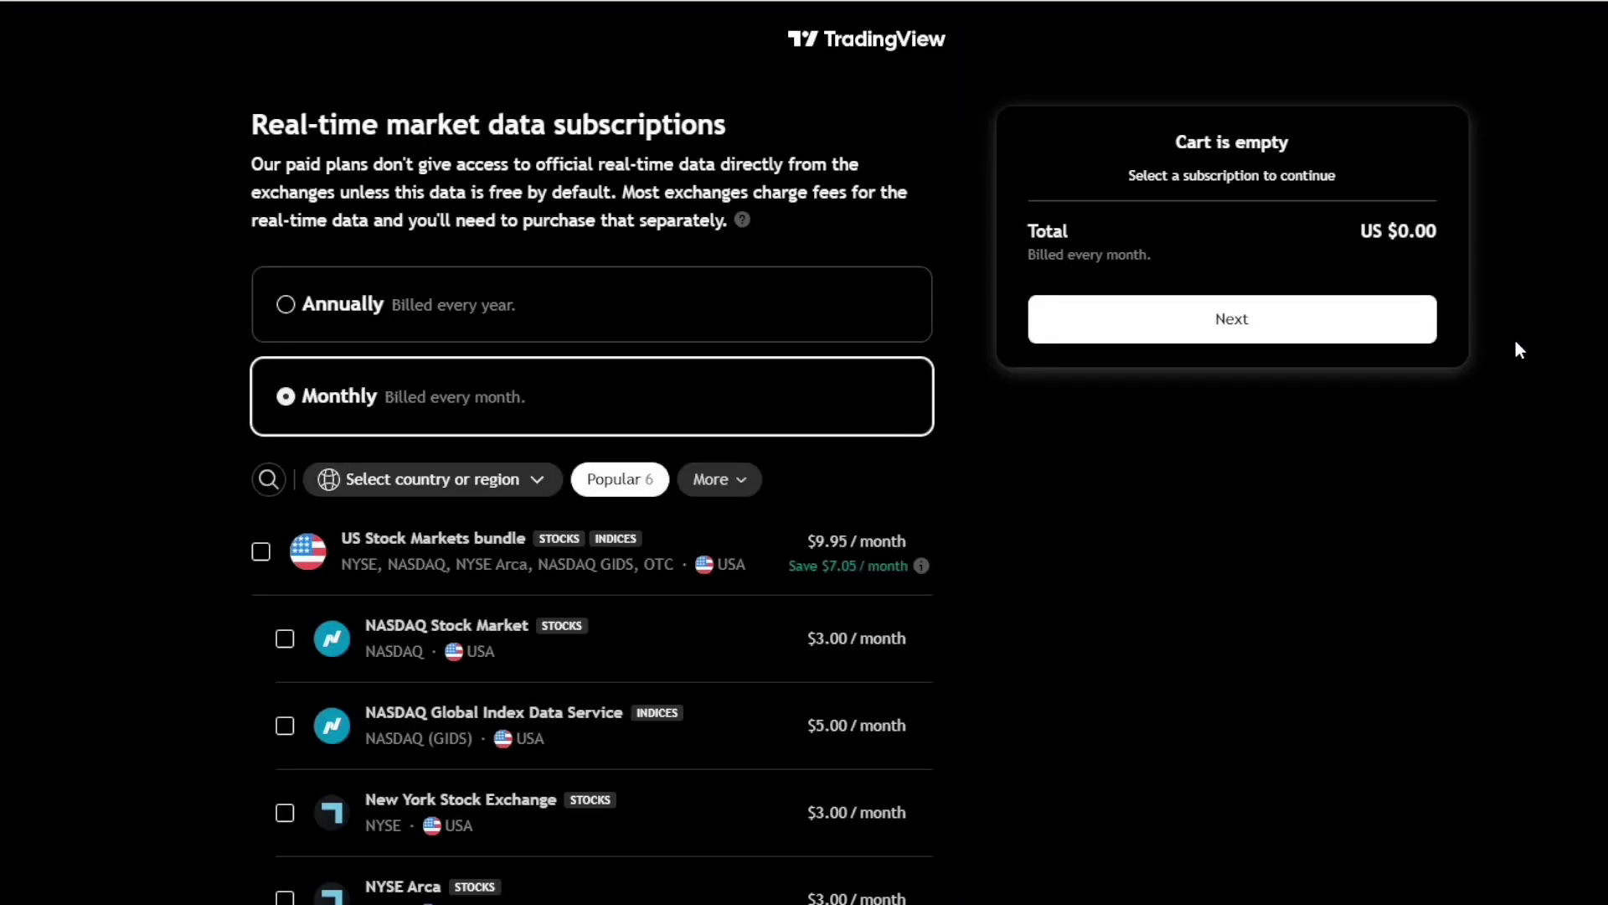
pyautogui.scroll(-6, 1508, 343)
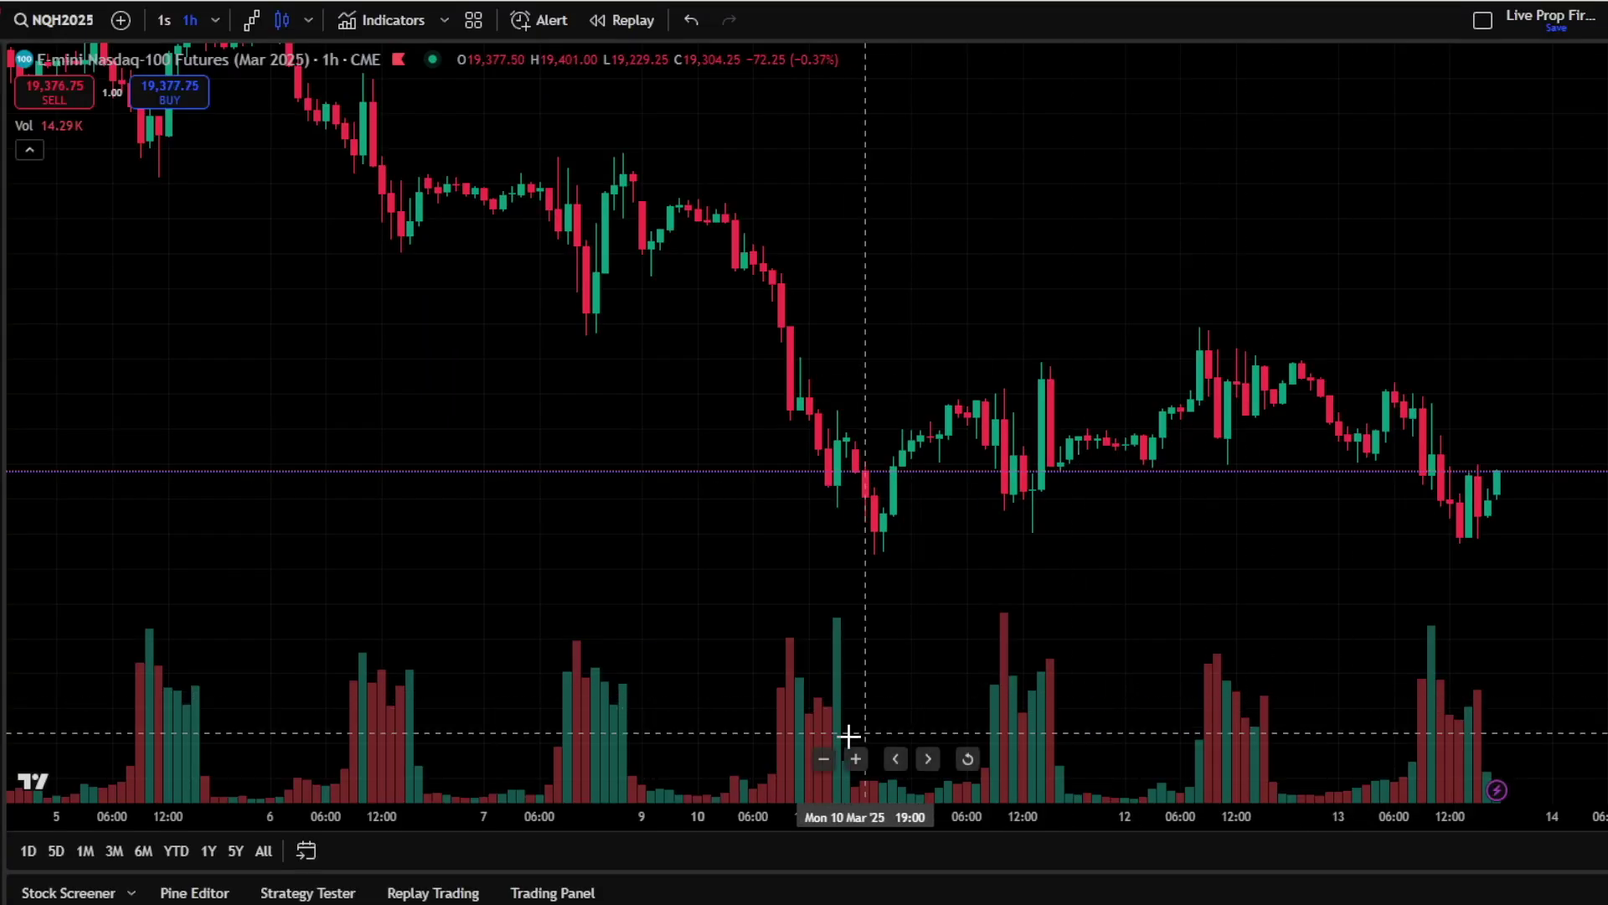
# Connect TradingView to the live Tradovate account using the Tradovate username and password
pyautogui.click(561, 893)
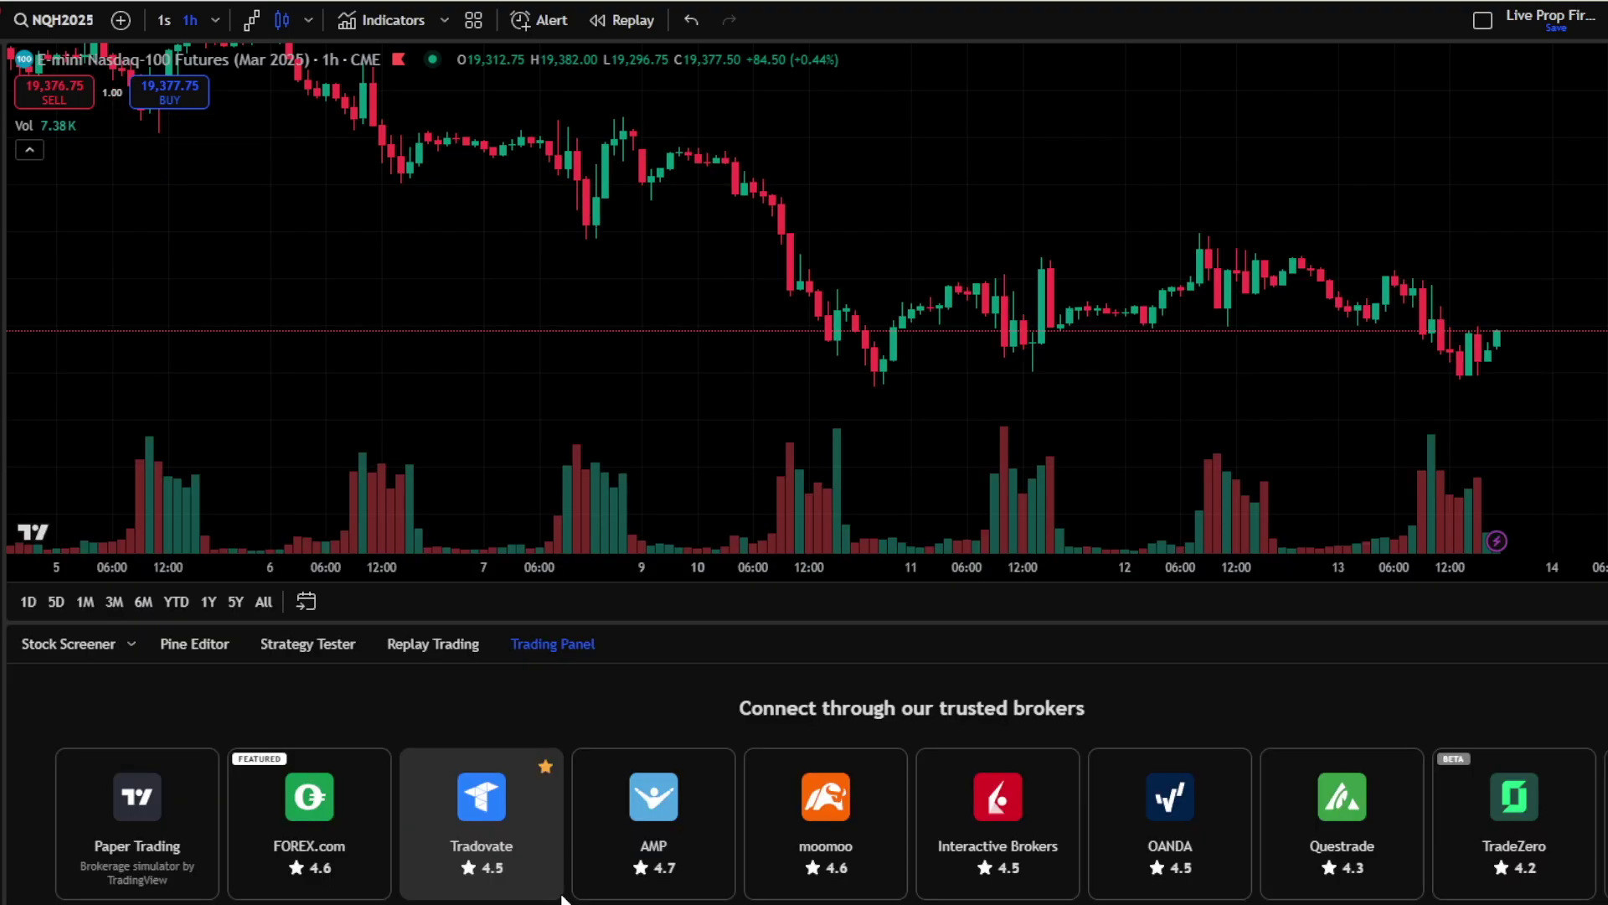
pyautogui.click(484, 804)
pyautogui.write('livepropfirmtrading')
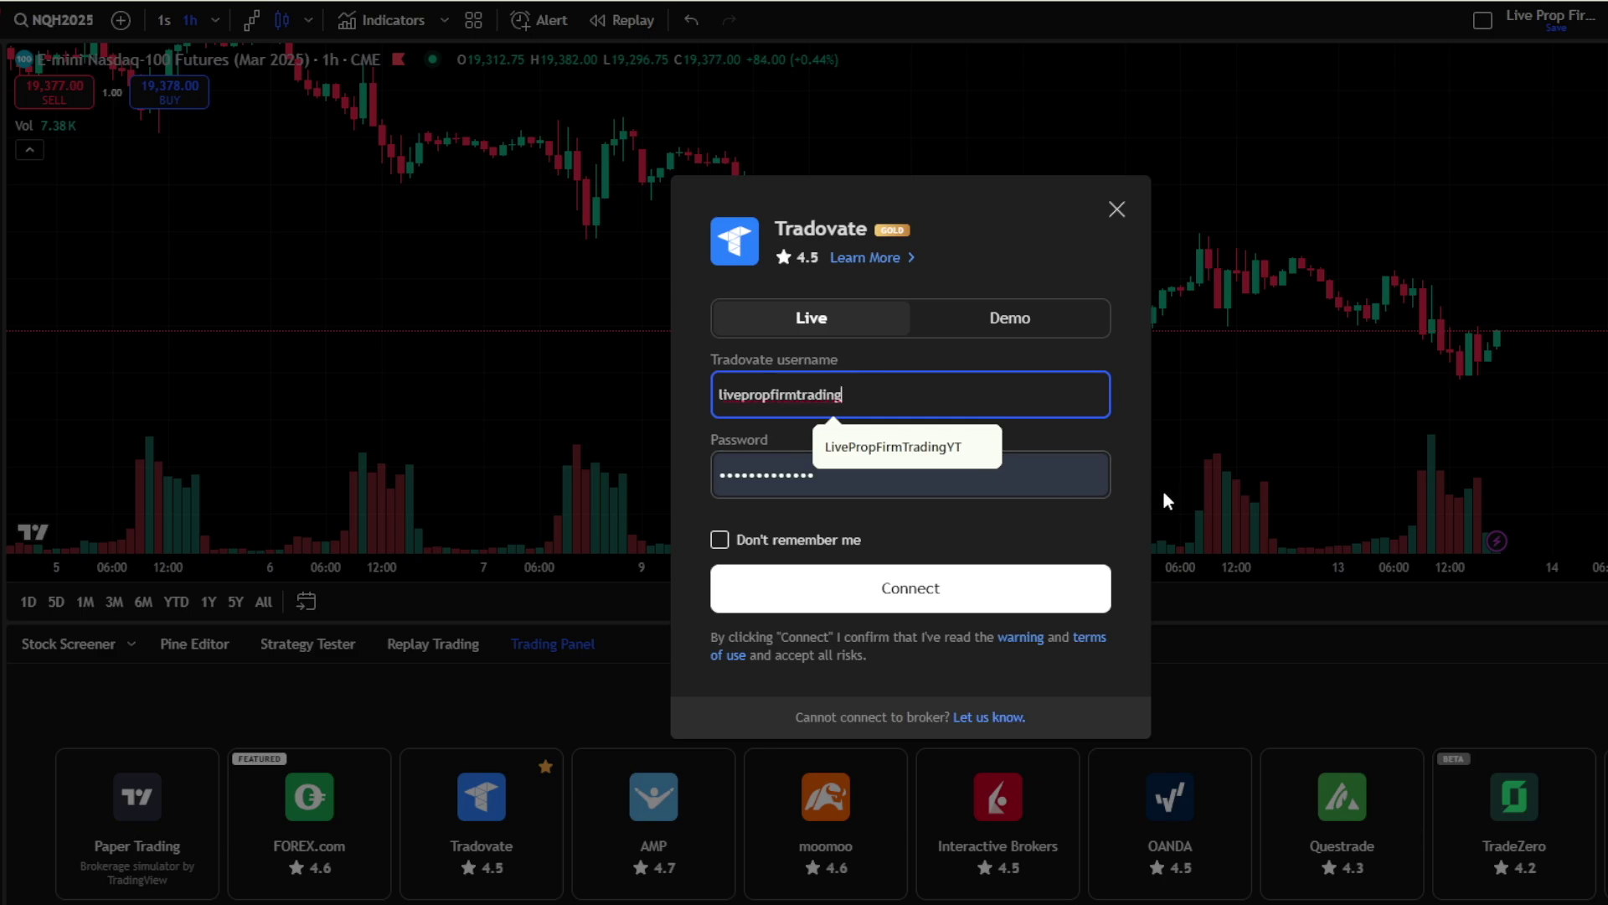
pyautogui.click(1129, 476)
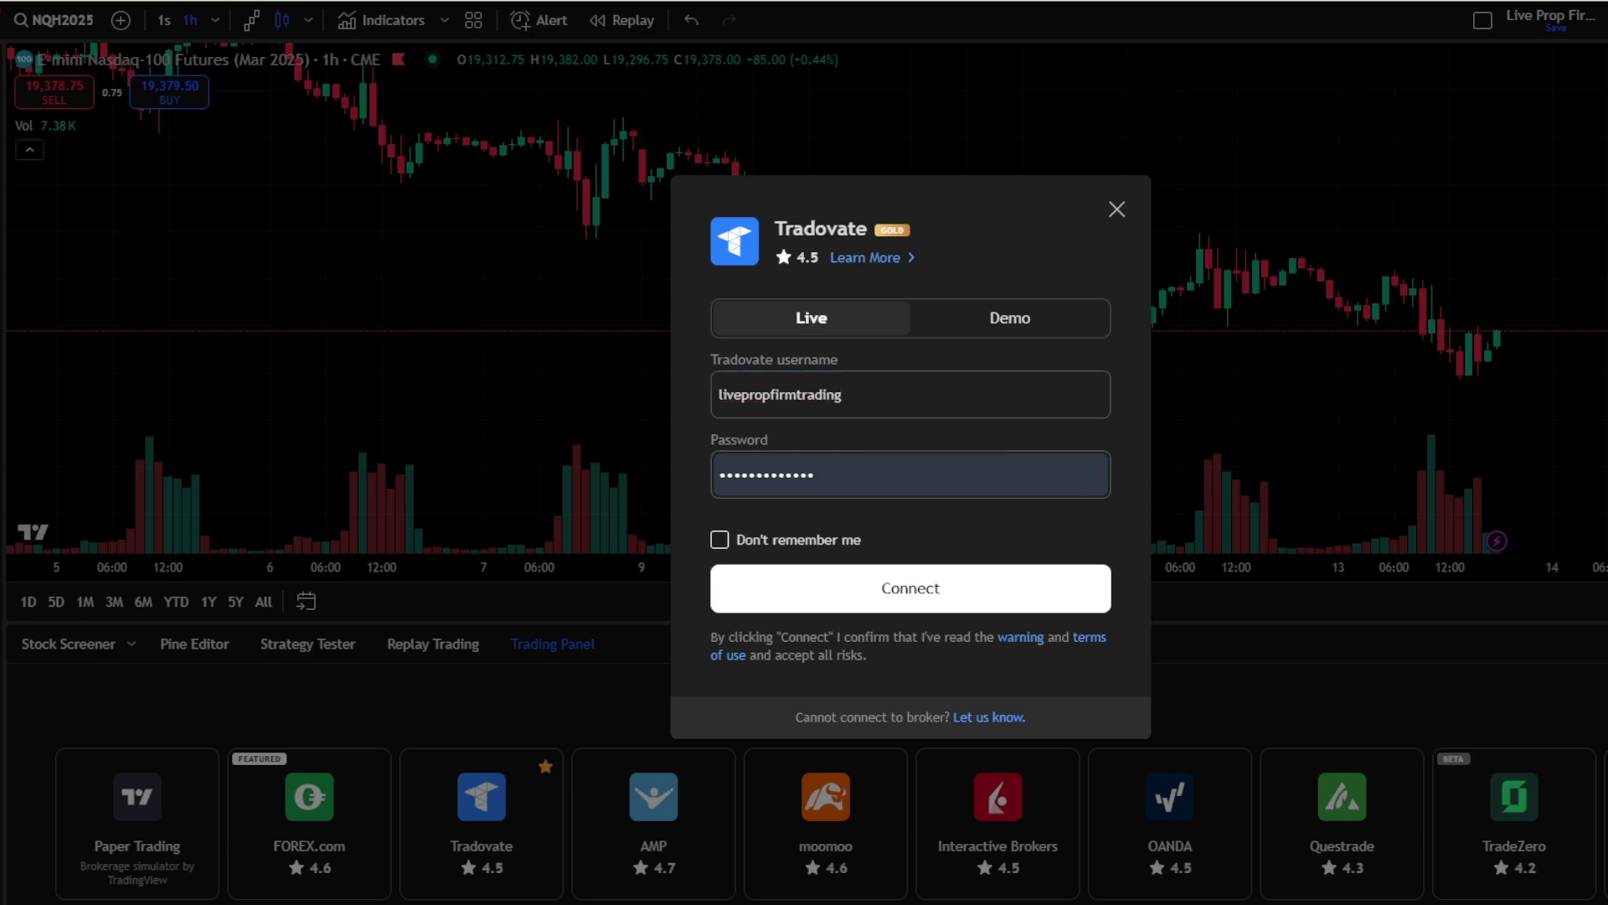
pyautogui.click(1053, 584)
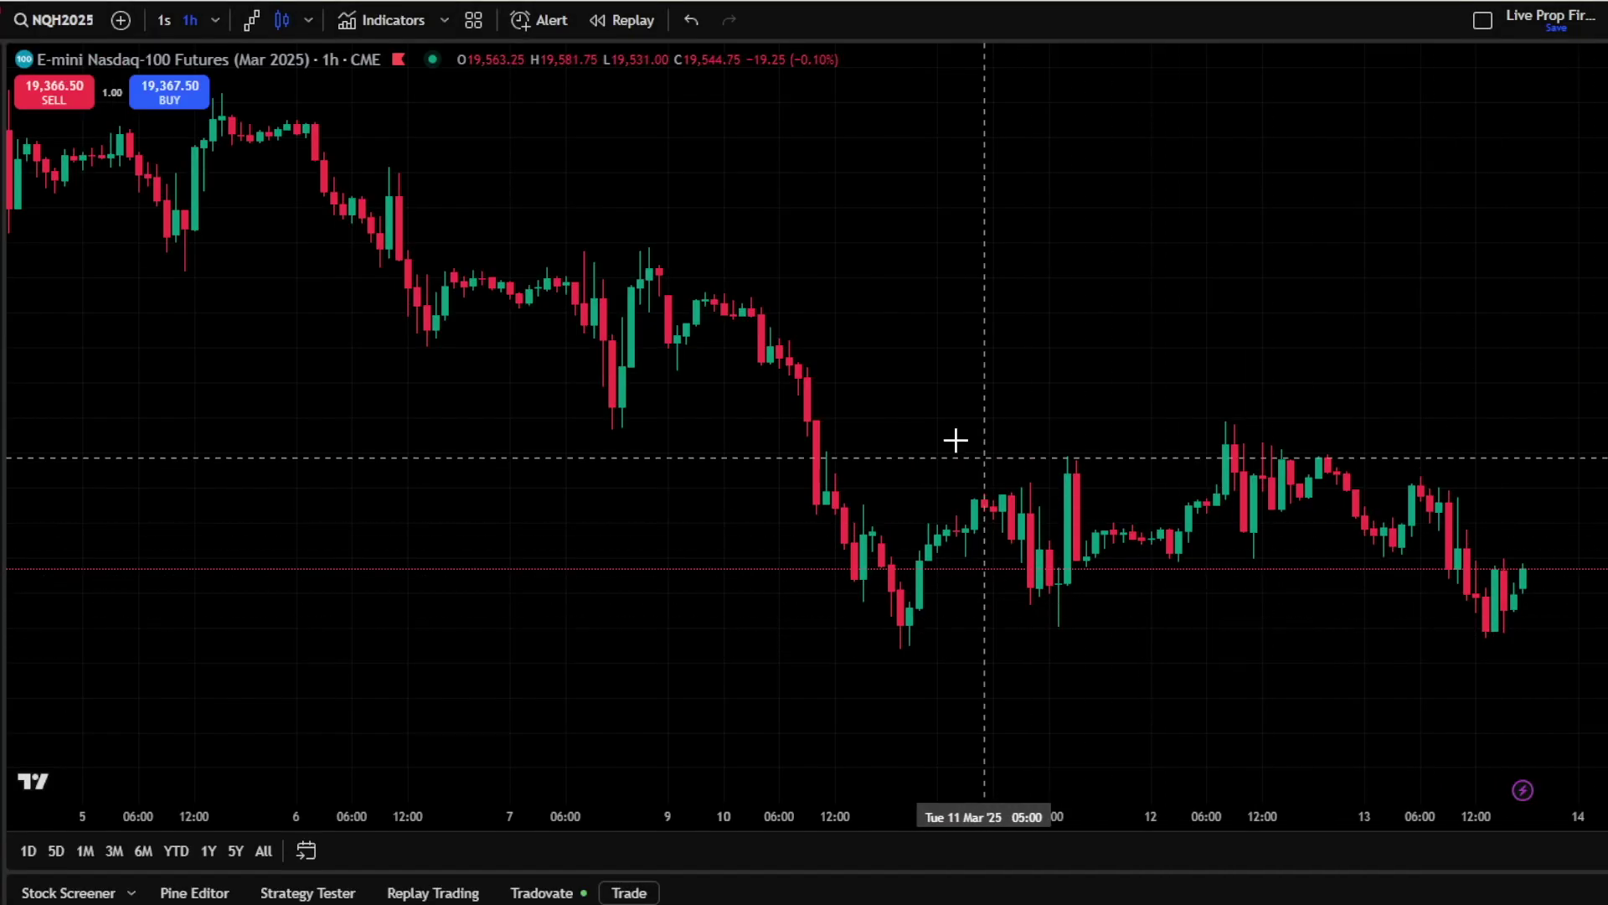
# Switch the NQH2025 chart to Renko bricks on a 1-second interval and confirm the Renko settings
pyautogui.click(304, 20)
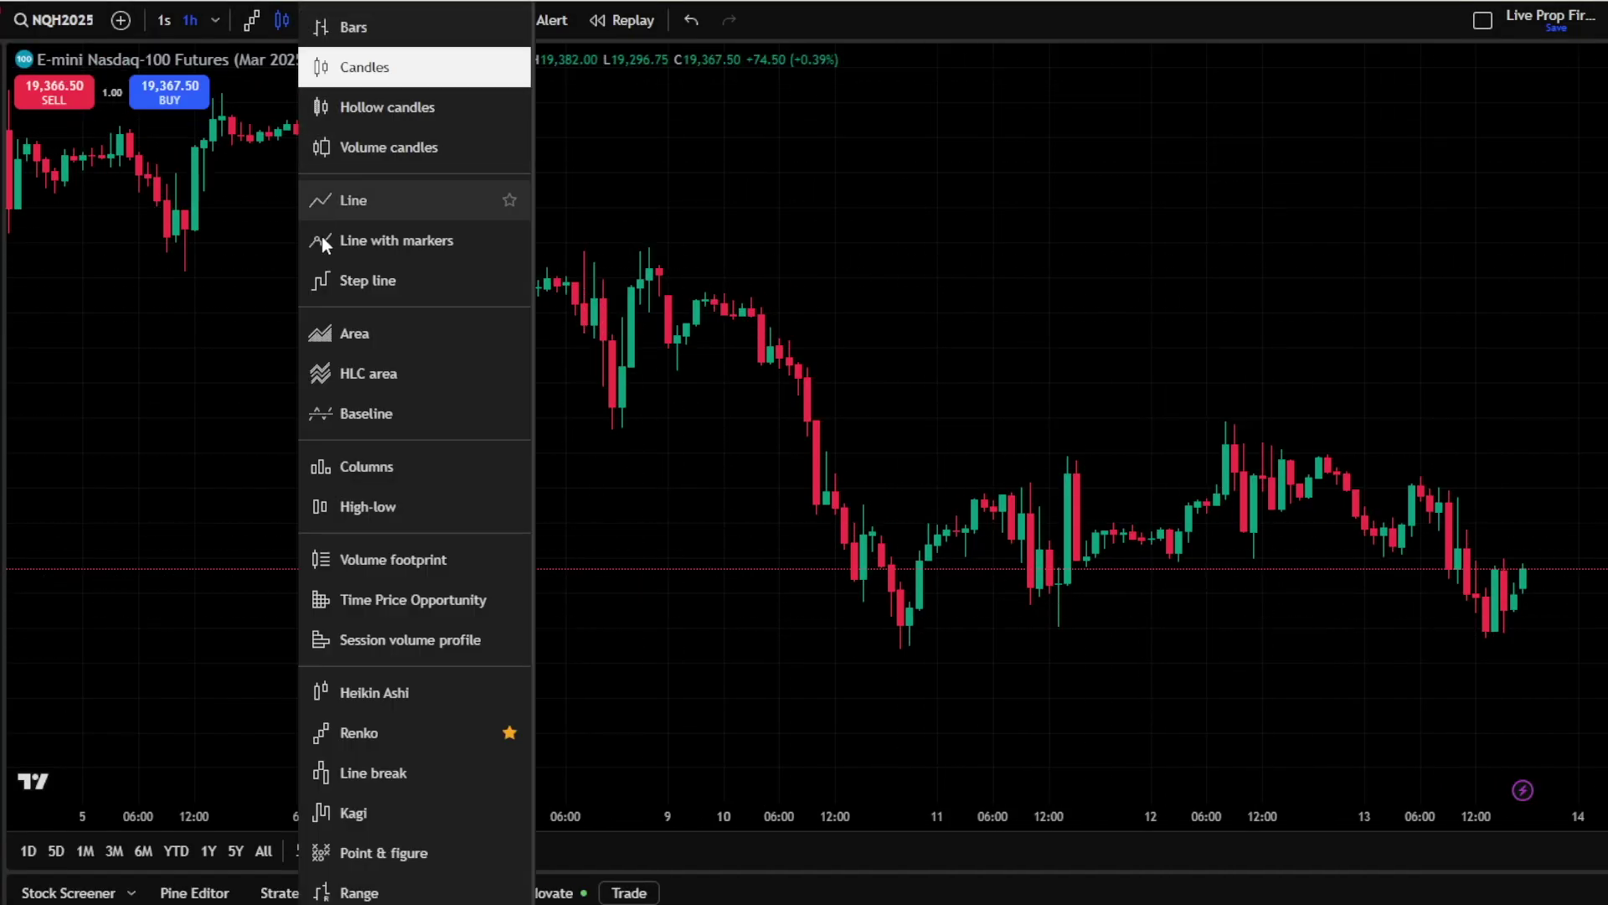
pyautogui.click(415, 734)
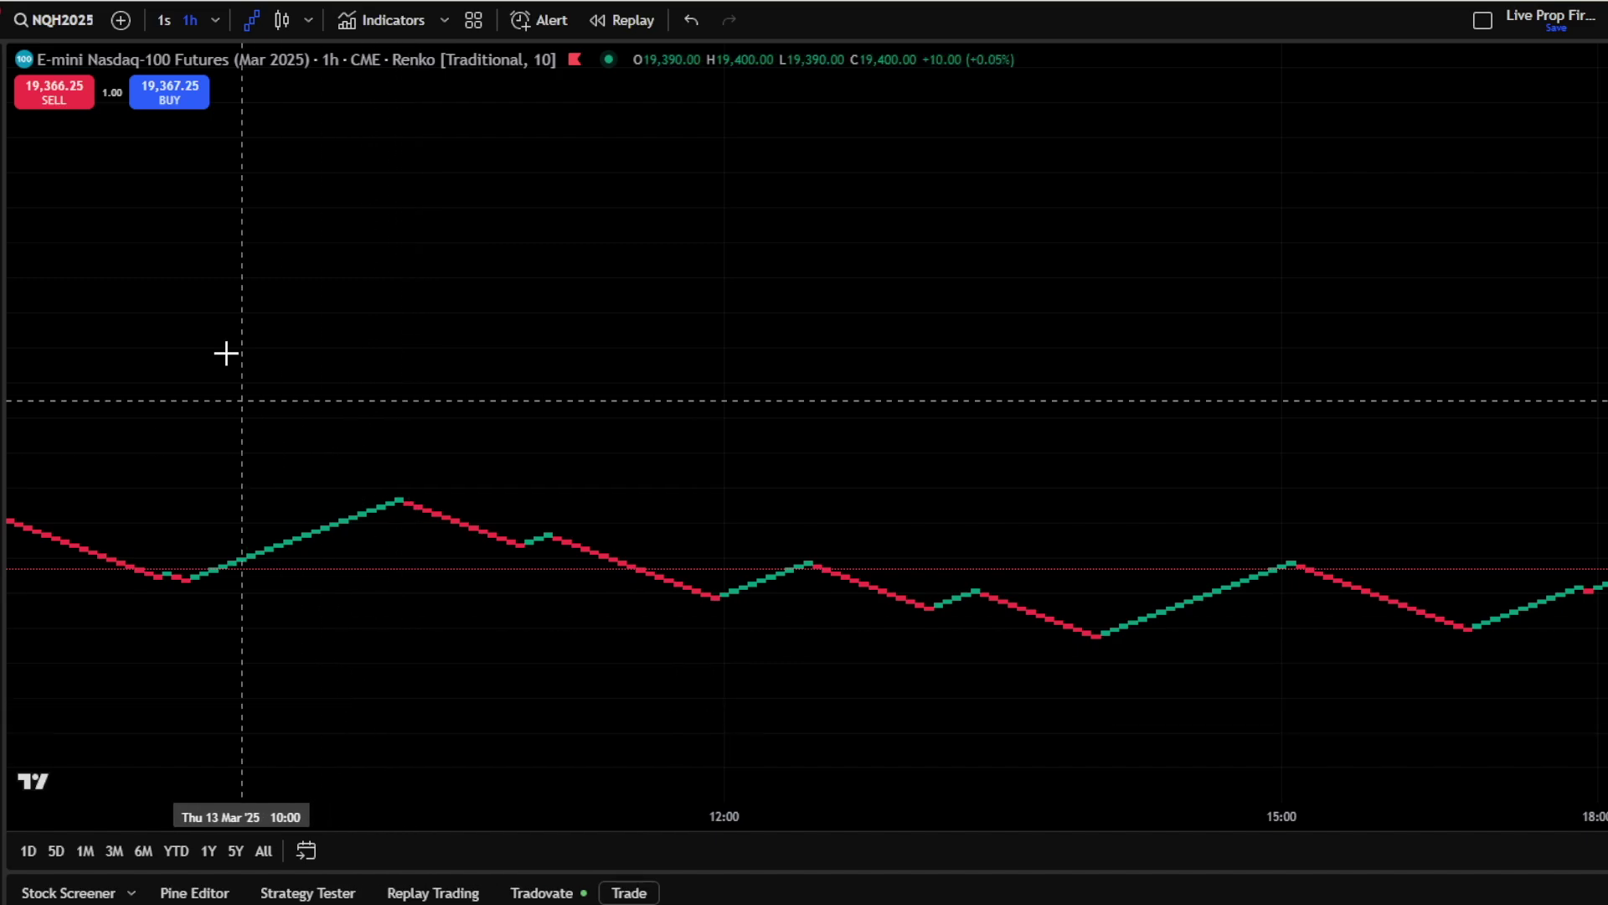
pyautogui.click(216, 15)
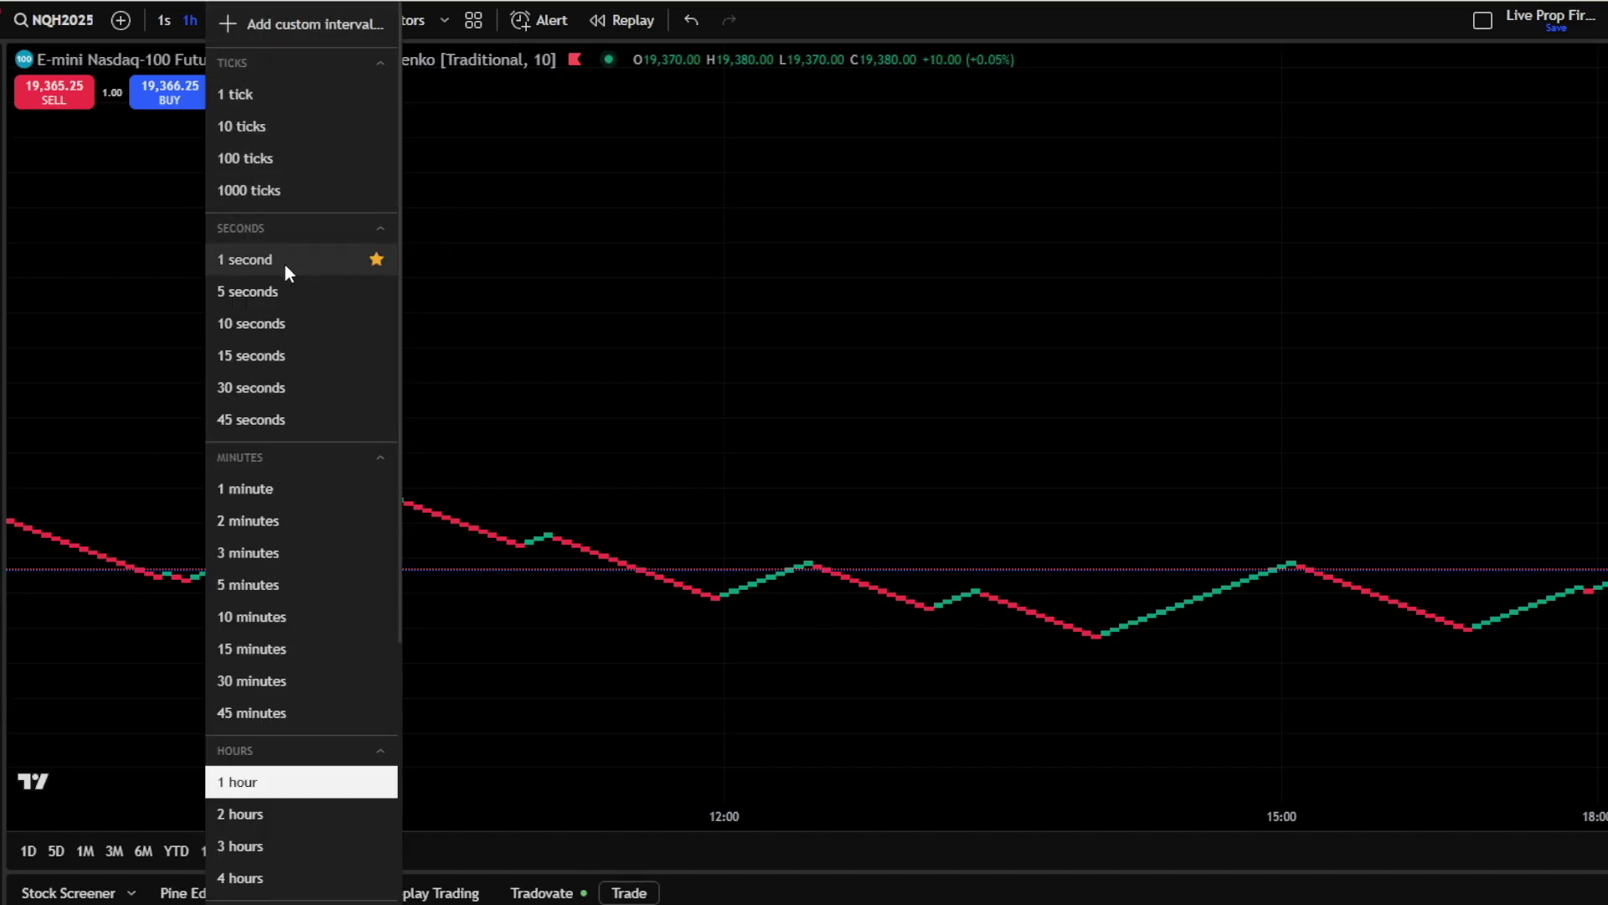
pyautogui.click(284, 261)
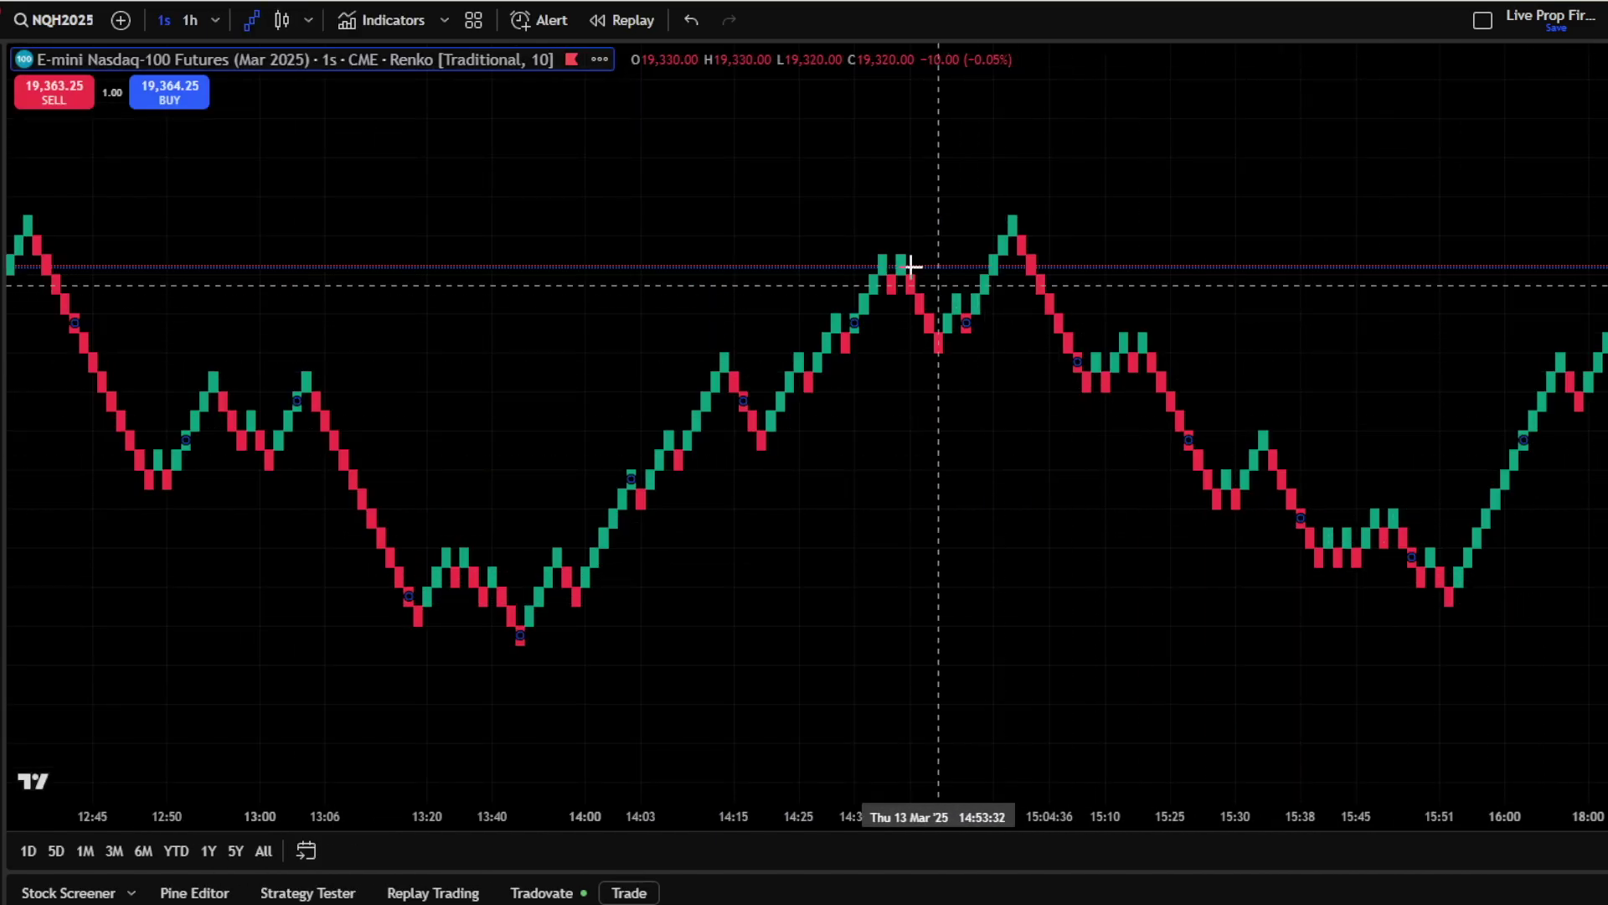
pyautogui.doubleClick(524, 59)
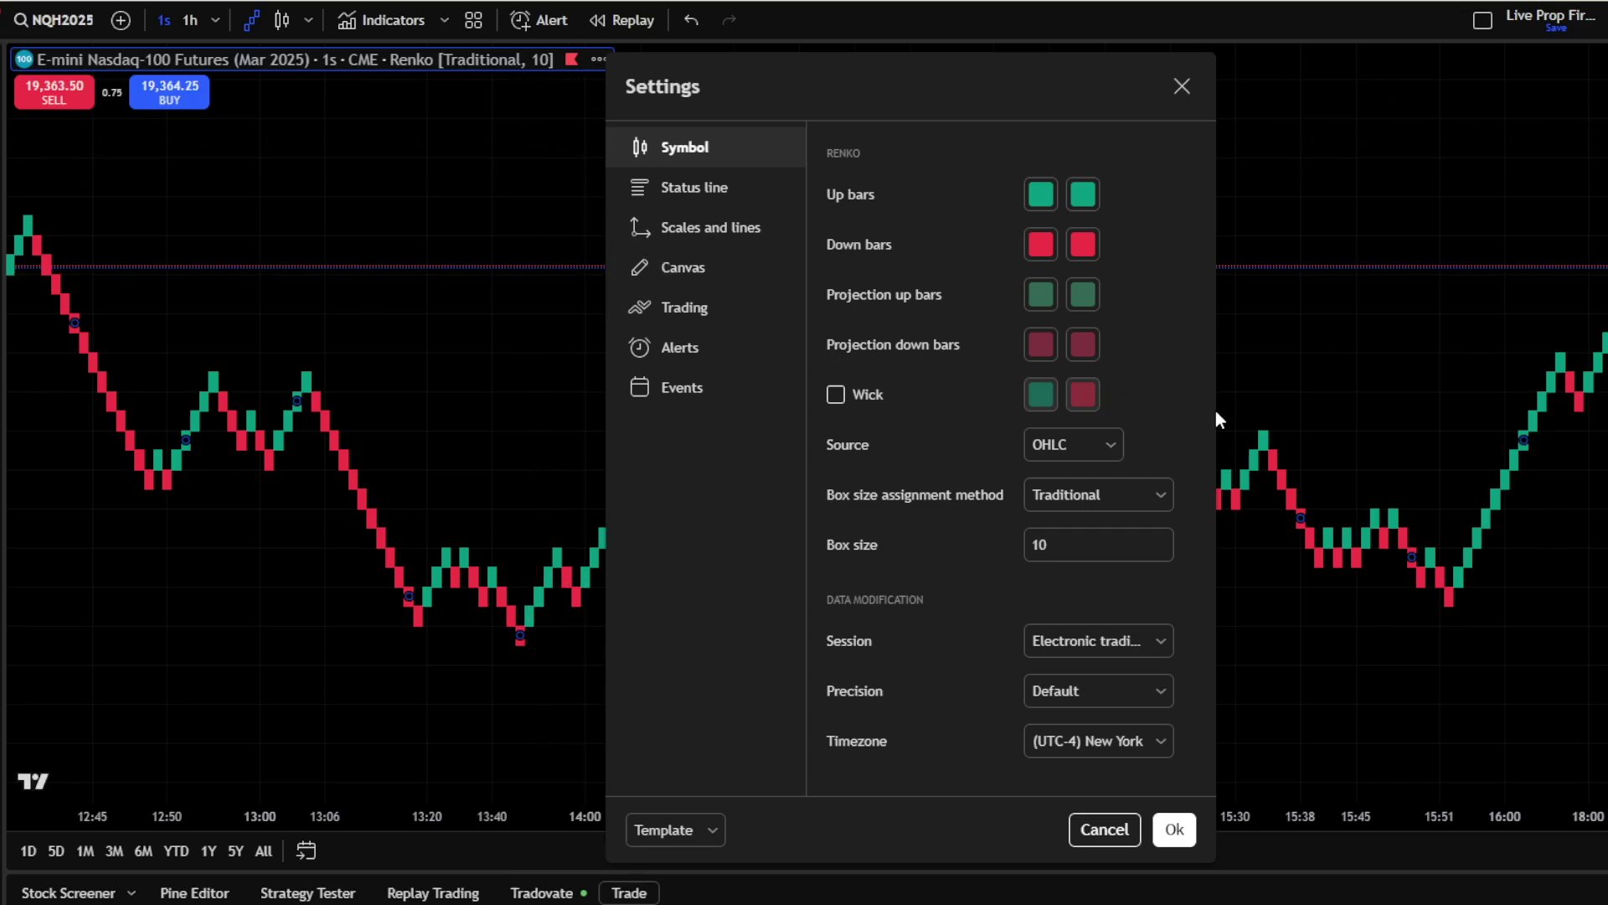
pyautogui.click(1174, 827)
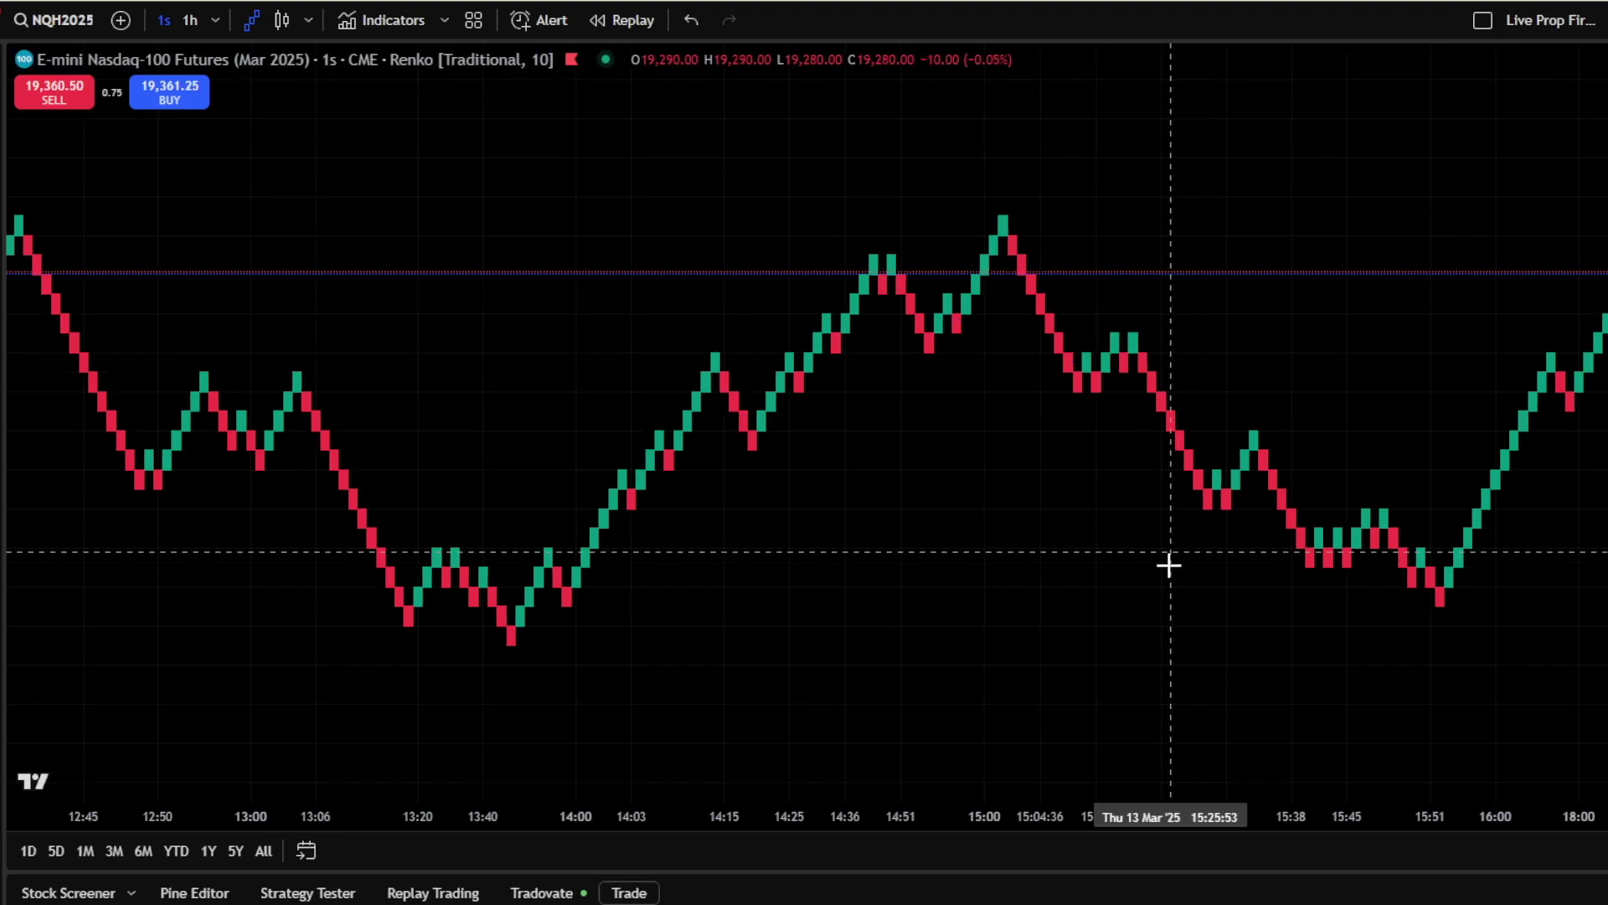
pyautogui.click(385, 20)
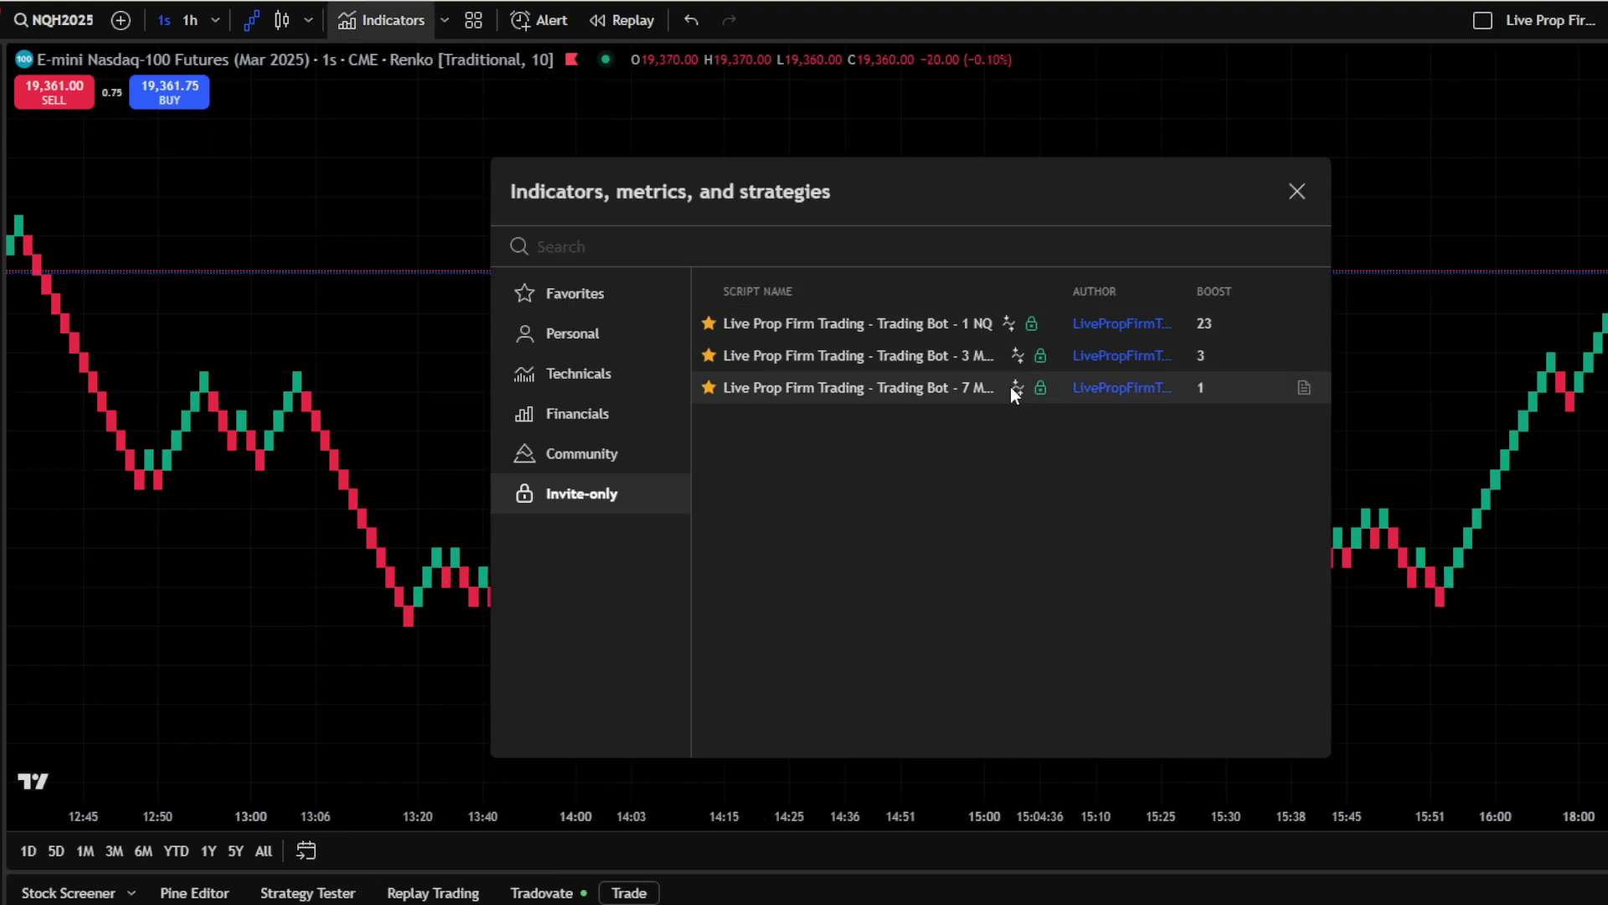
# Add the Trading Bot - 1 NQ strategy and hide its signal and quantity labels
pyautogui.click(995, 330)
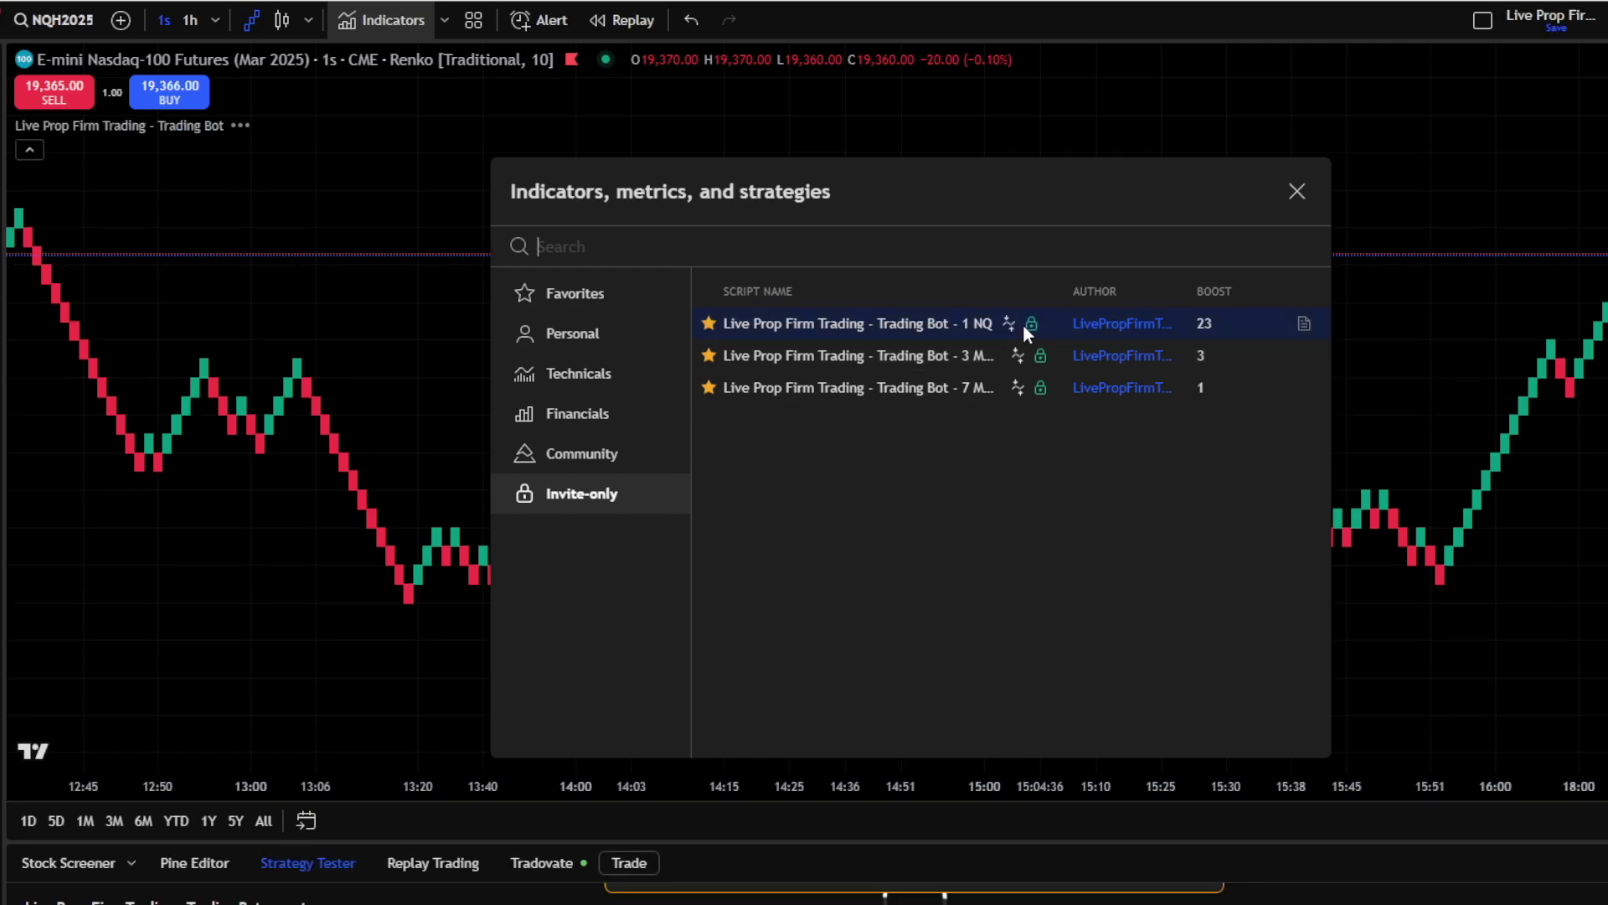
pyautogui.click(1296, 191)
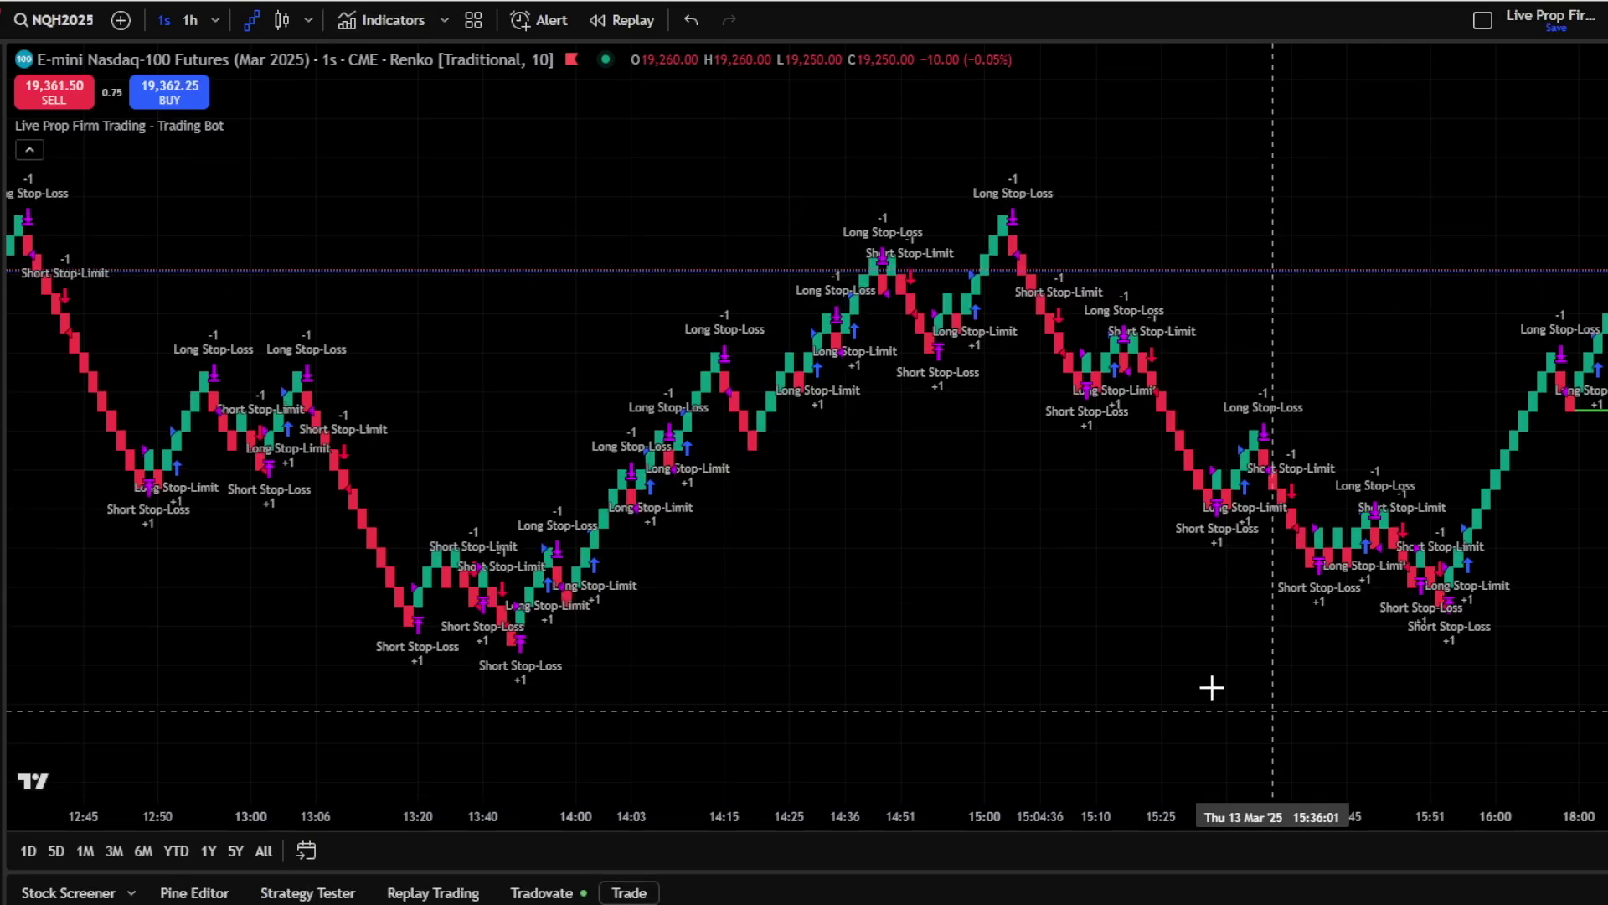
pyautogui.click(267, 128)
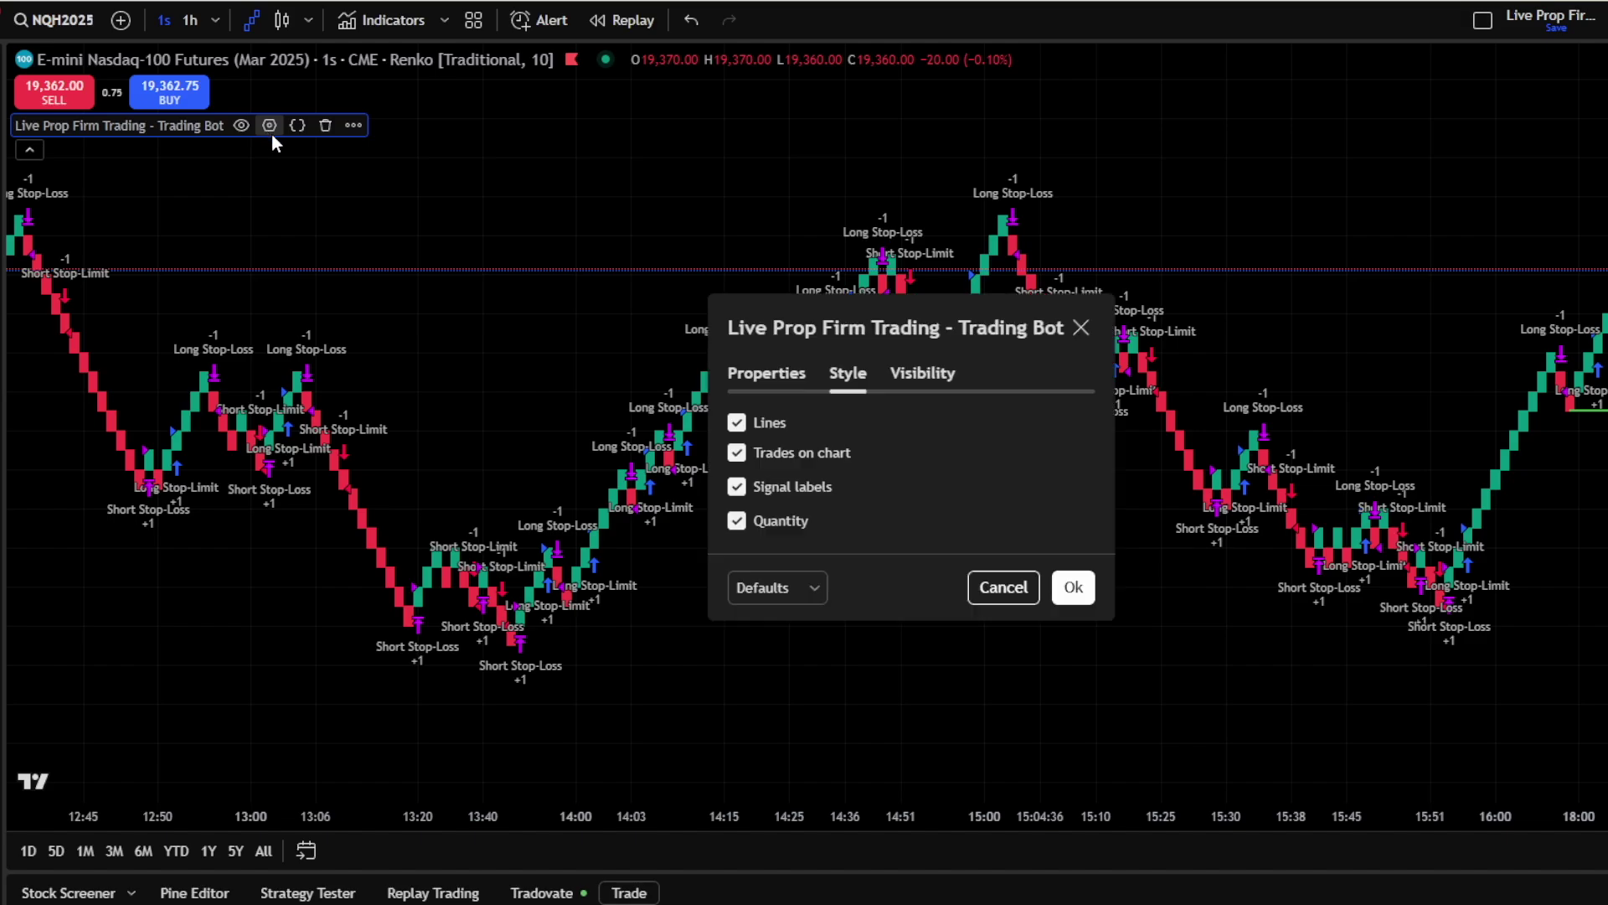
pyautogui.click(737, 487)
pyautogui.click(737, 520)
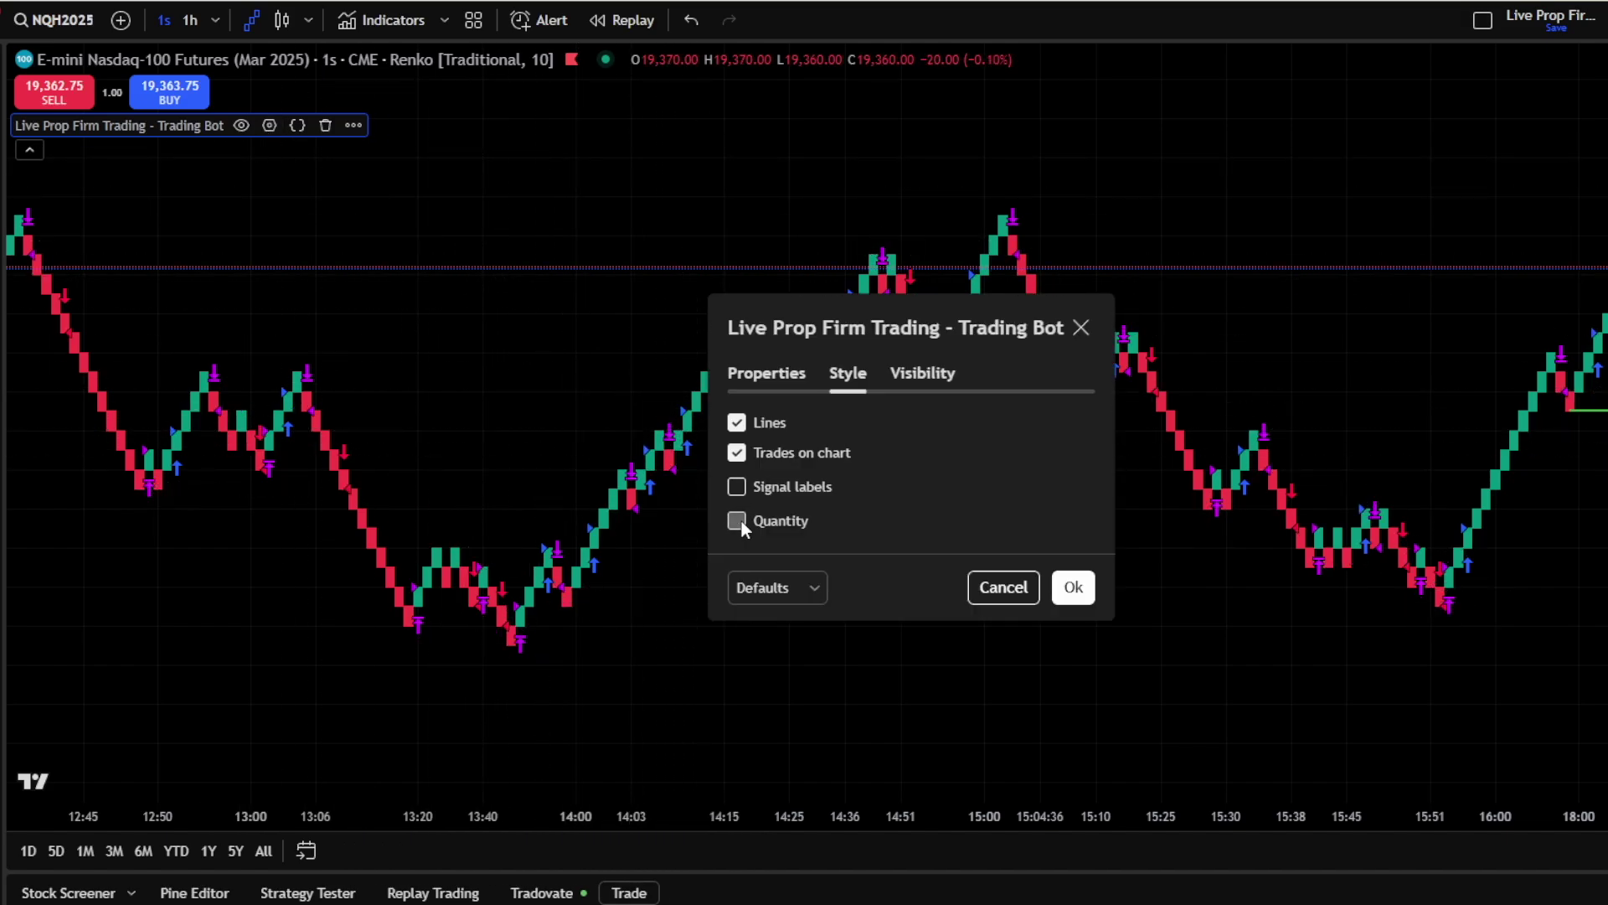
pyautogui.click(1073, 588)
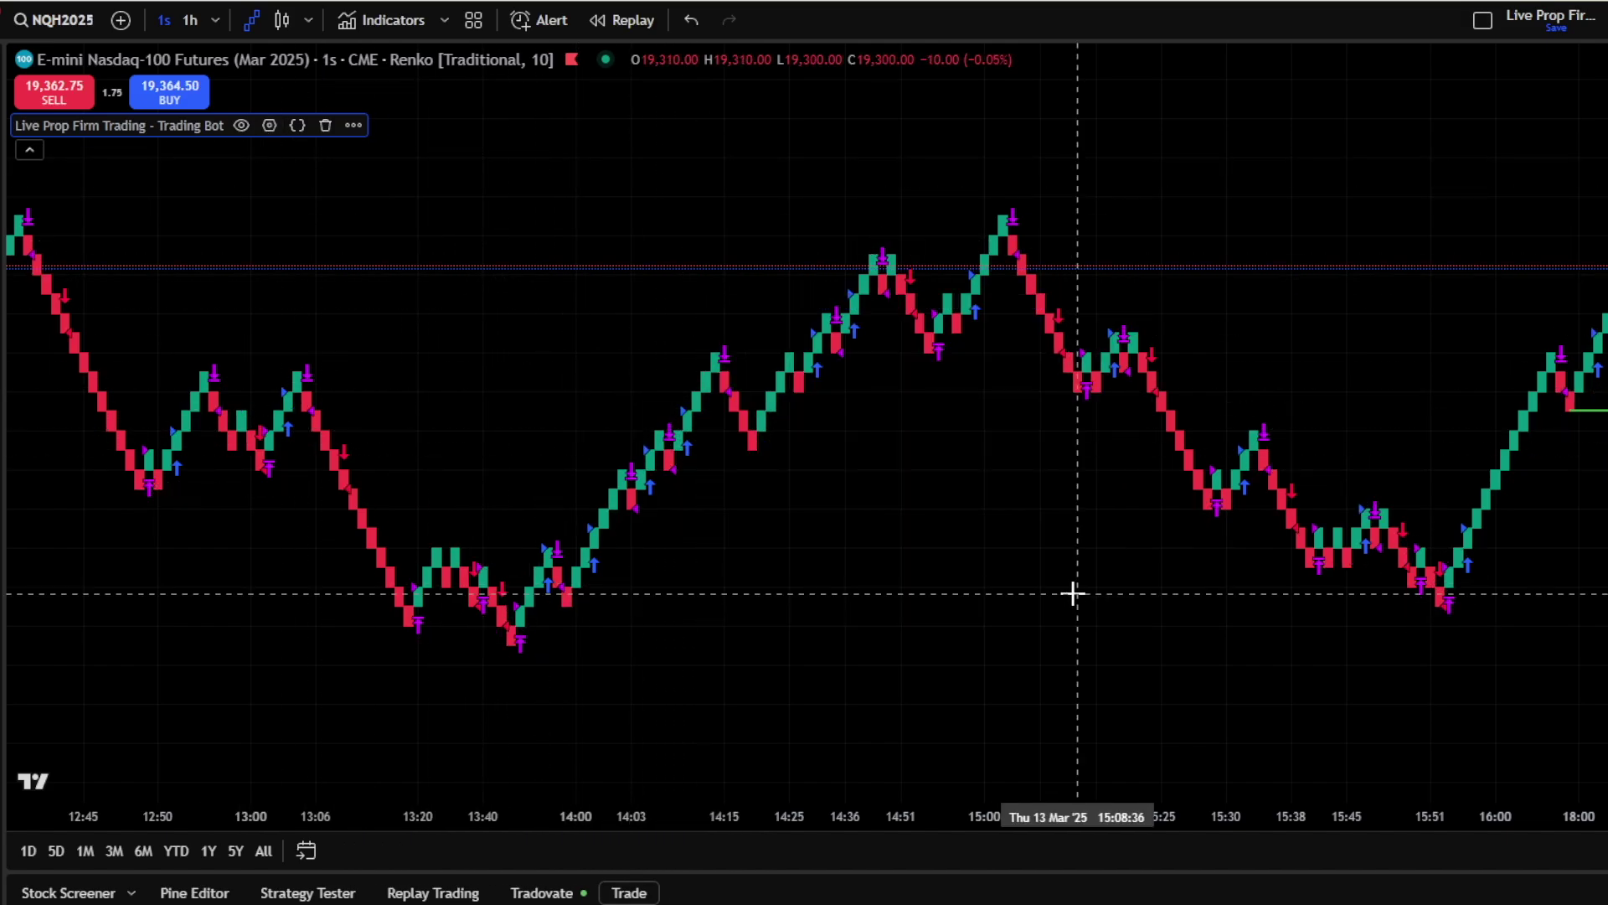
# Add the Average Directional Index (ADX) indicator in an enlarged pane below the price chart
pyautogui.click(405, 28)
pyautogui.write('adx')
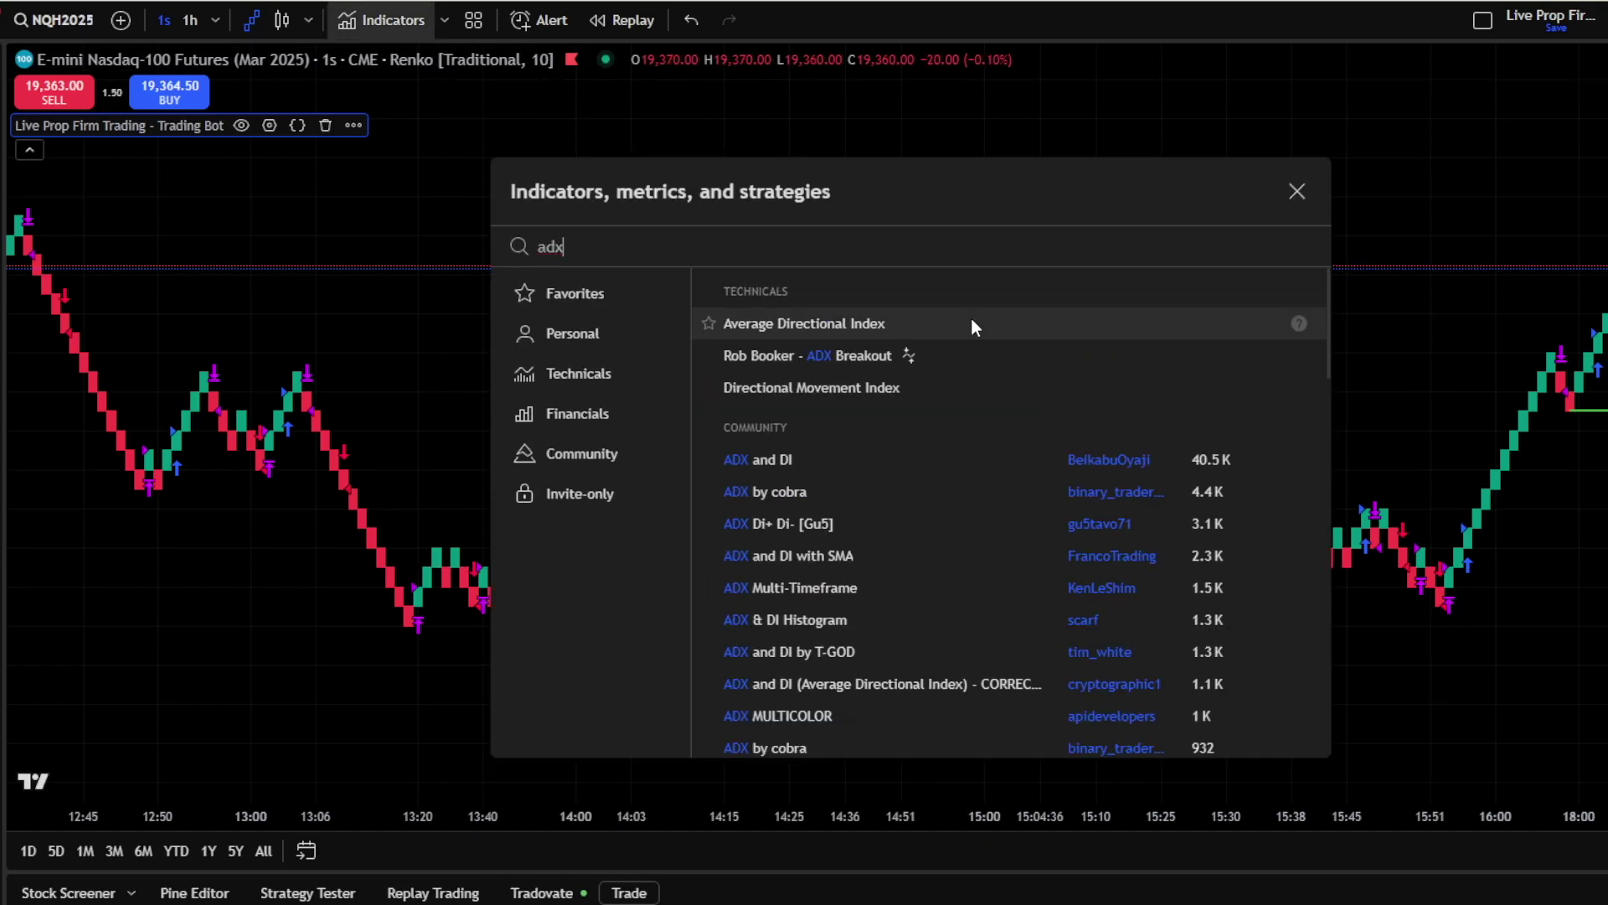
pyautogui.click(972, 320)
pyautogui.click(1297, 191)
pyautogui.moveTo(1335, 544); pyautogui.dragTo(1336, 140)
# Draw a green, locked horizontal level line in the ADX pane, then shrink the pane
pyautogui.click(17, 114)
pyautogui.click(100, 326)
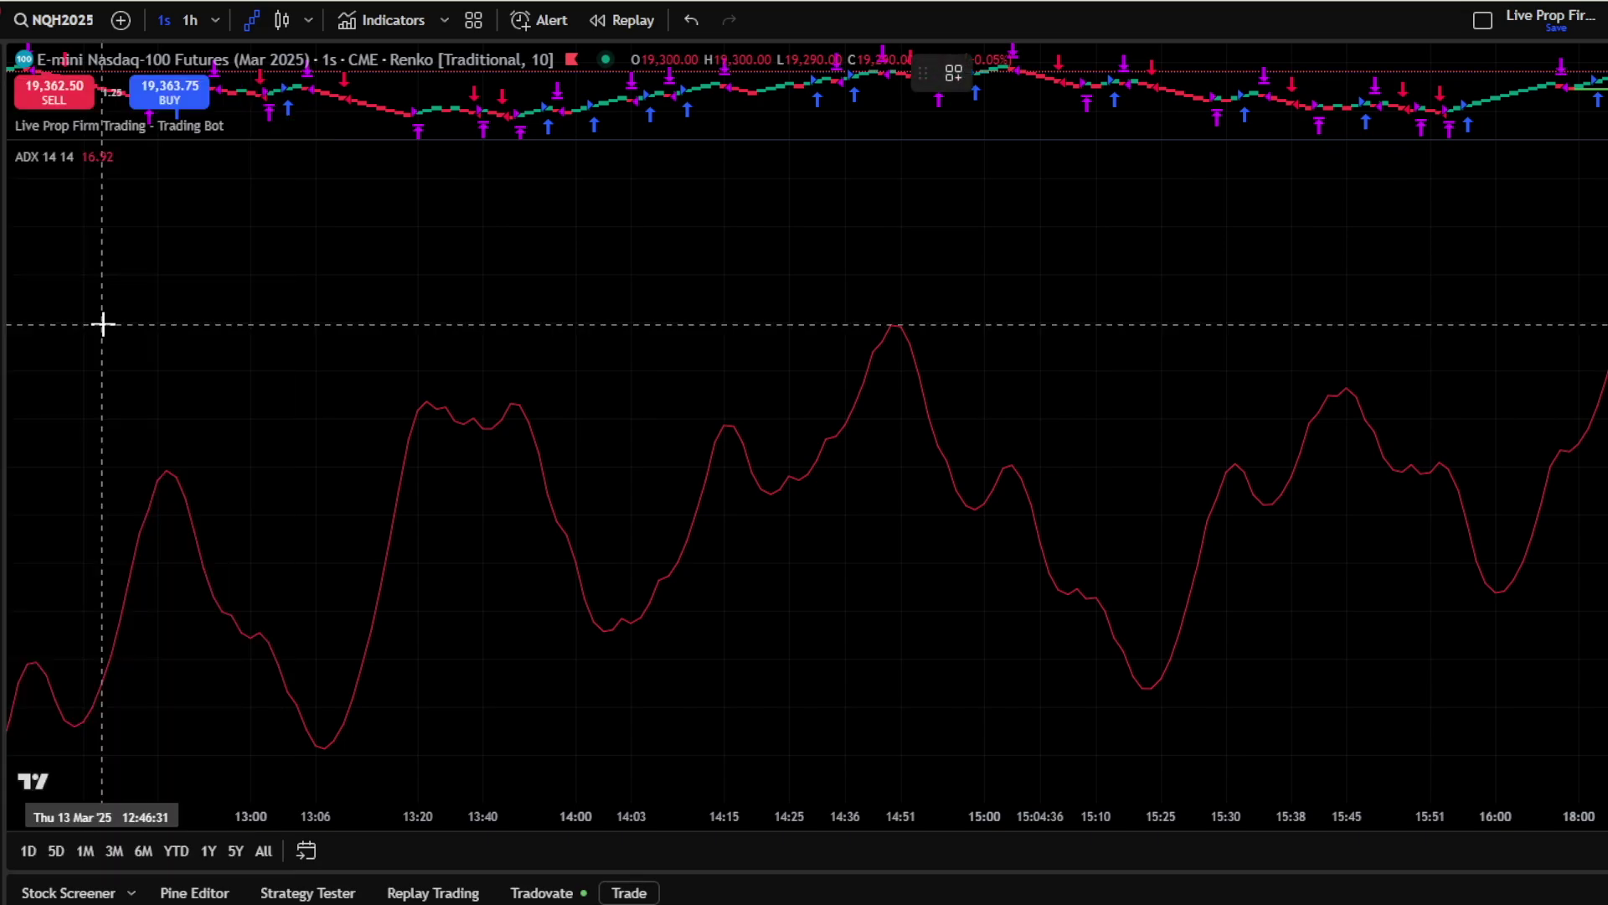
pyautogui.click(1103, 539)
pyautogui.click(992, 73)
pyautogui.click(1059, 147)
pyautogui.click(1250, 73)
pyautogui.moveTo(1588, 141); pyautogui.dragTo(1593, 641)
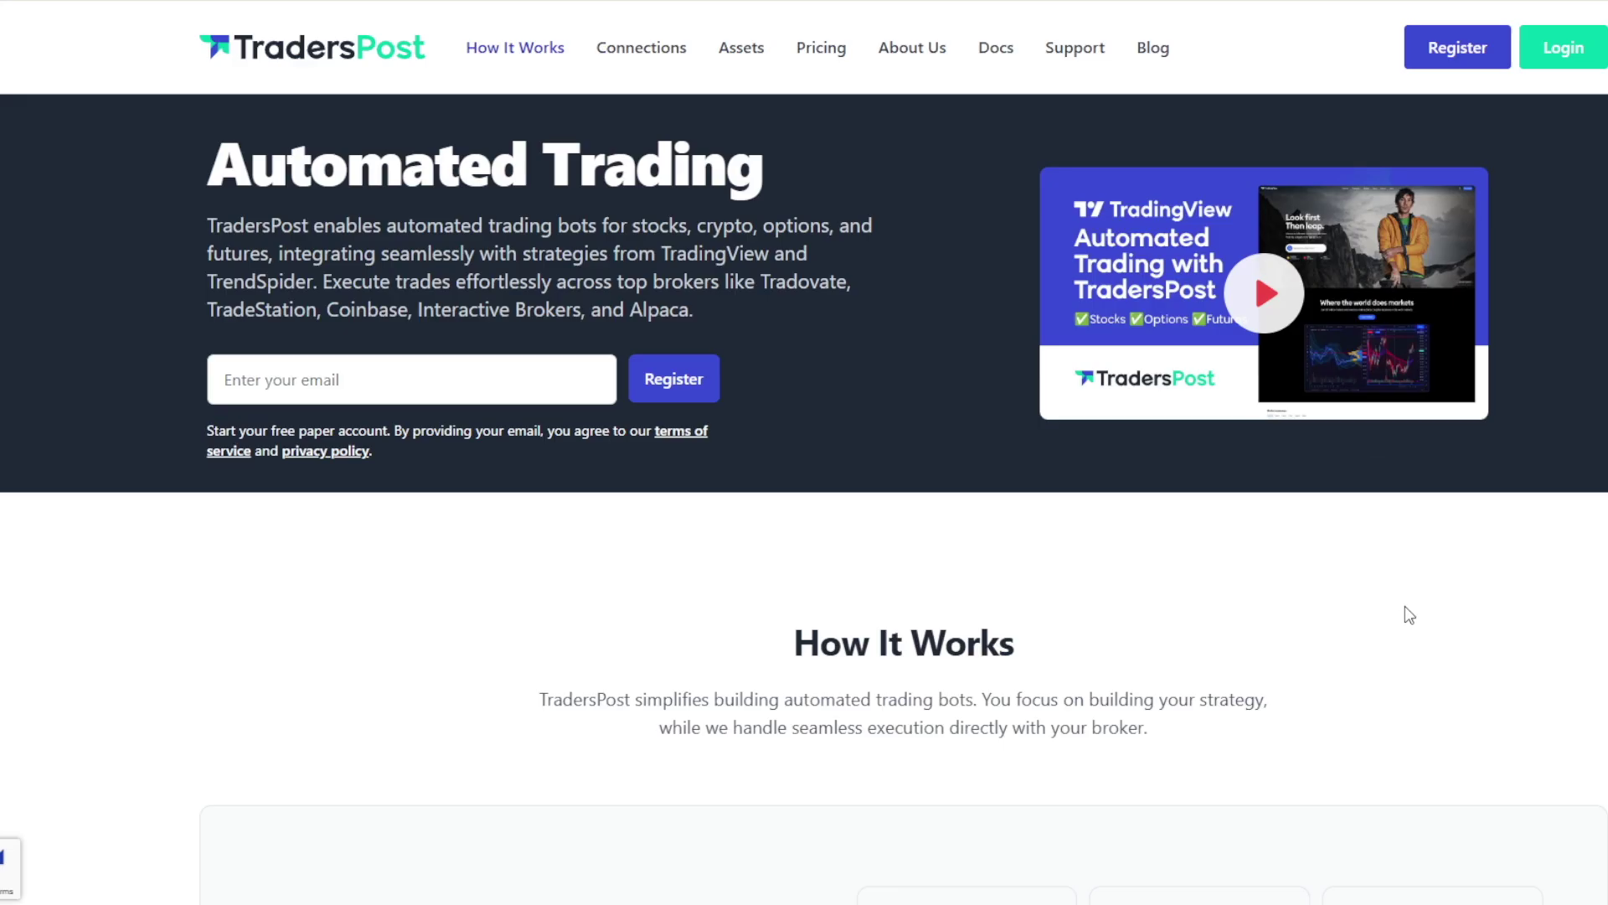
# Register a TradersPost account with an e-mail address and complete the account setup
pyautogui.click(1457, 48)
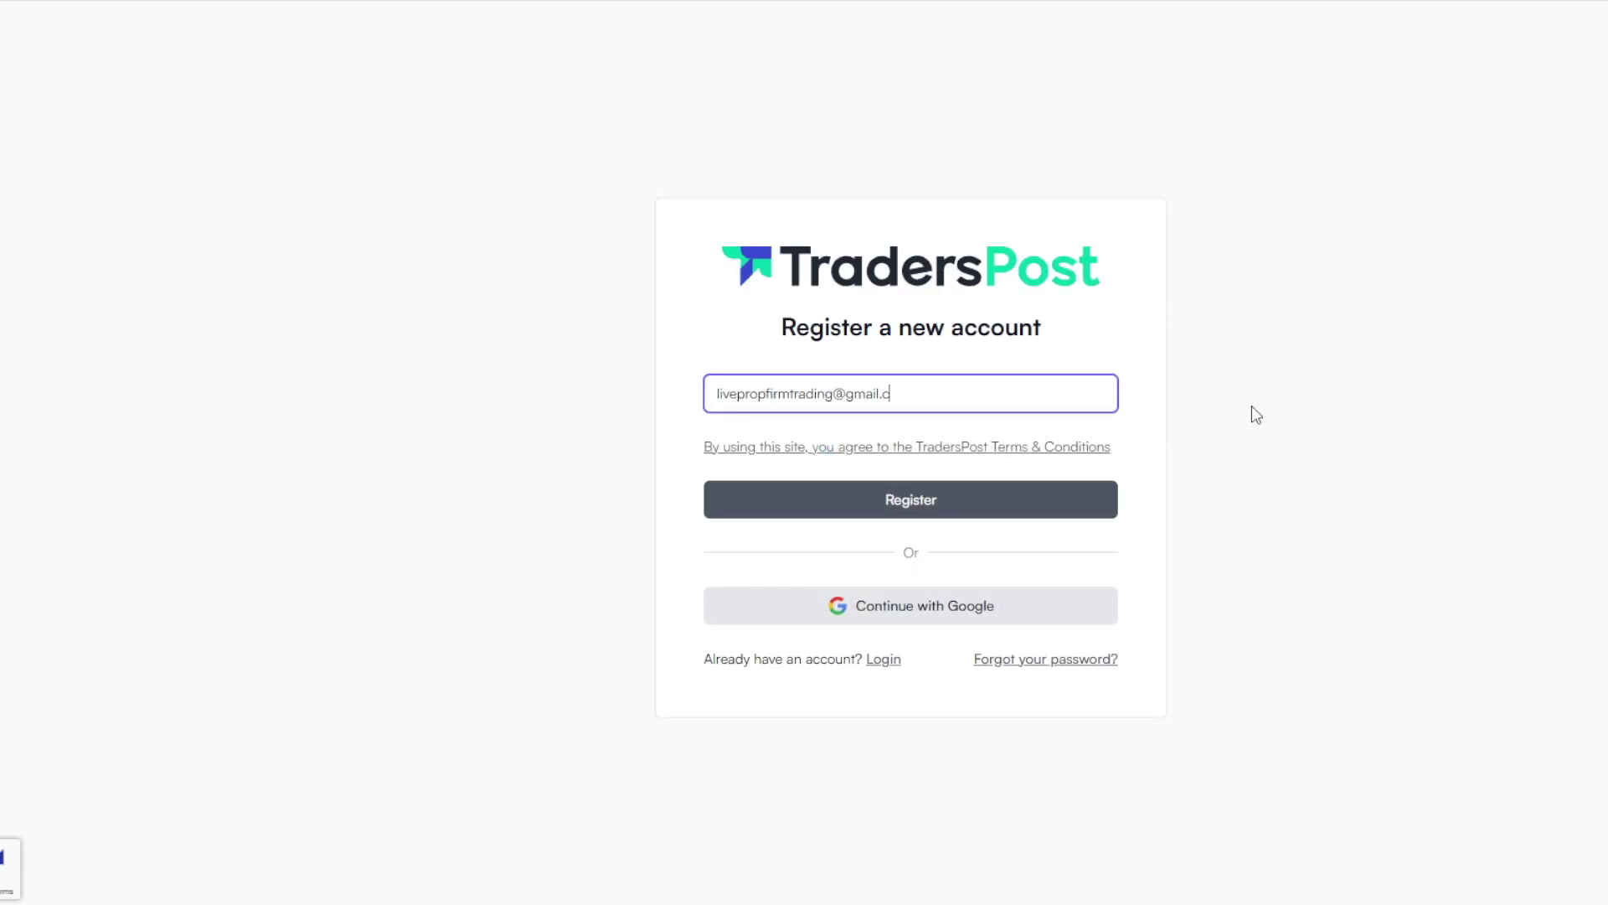
pyautogui.click(1085, 513)
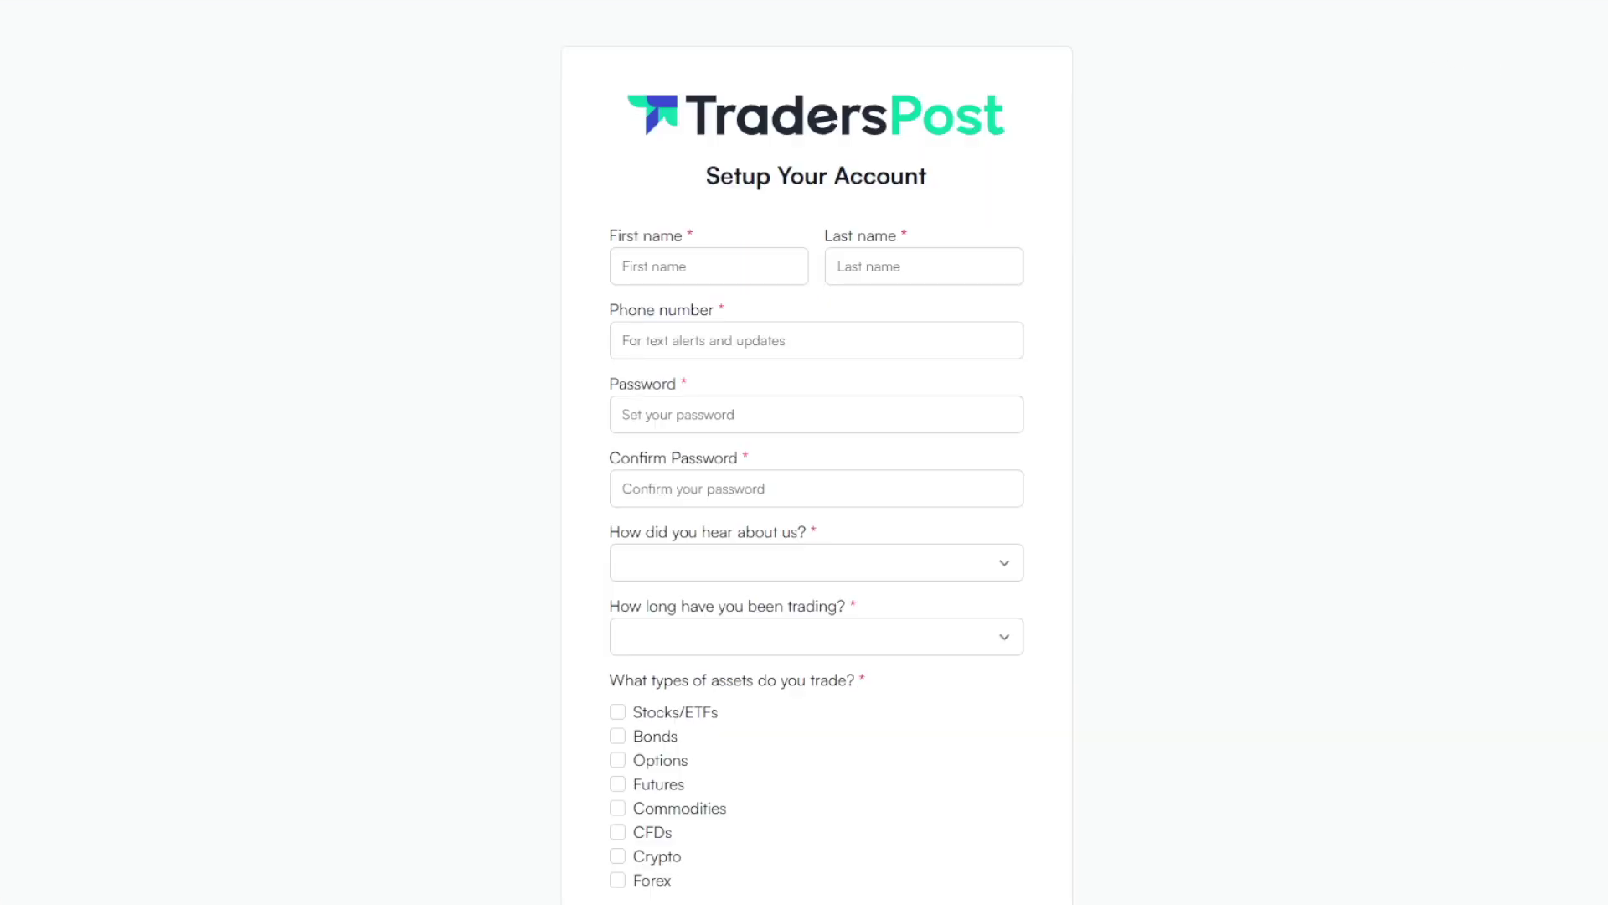
pyautogui.scroll(-6, 817, 475)
pyautogui.scroll(-2, 817, 452)
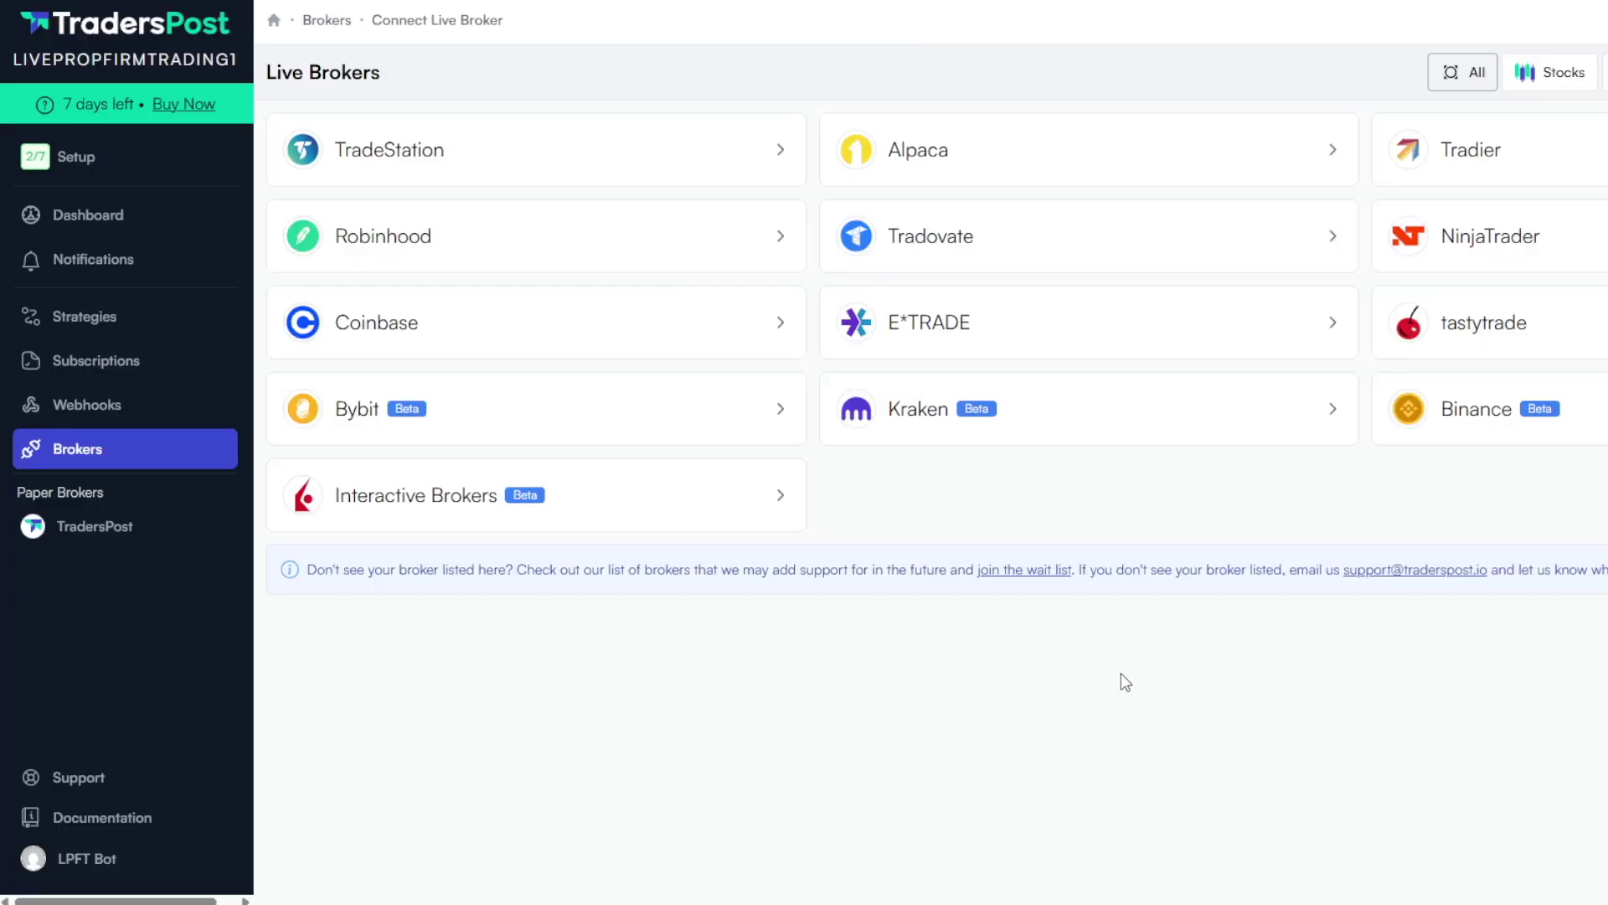
# Connect Tradovate as a TradersPost broker by accepting the risk agreement, signing in, and saving
pyautogui.click(1081, 262)
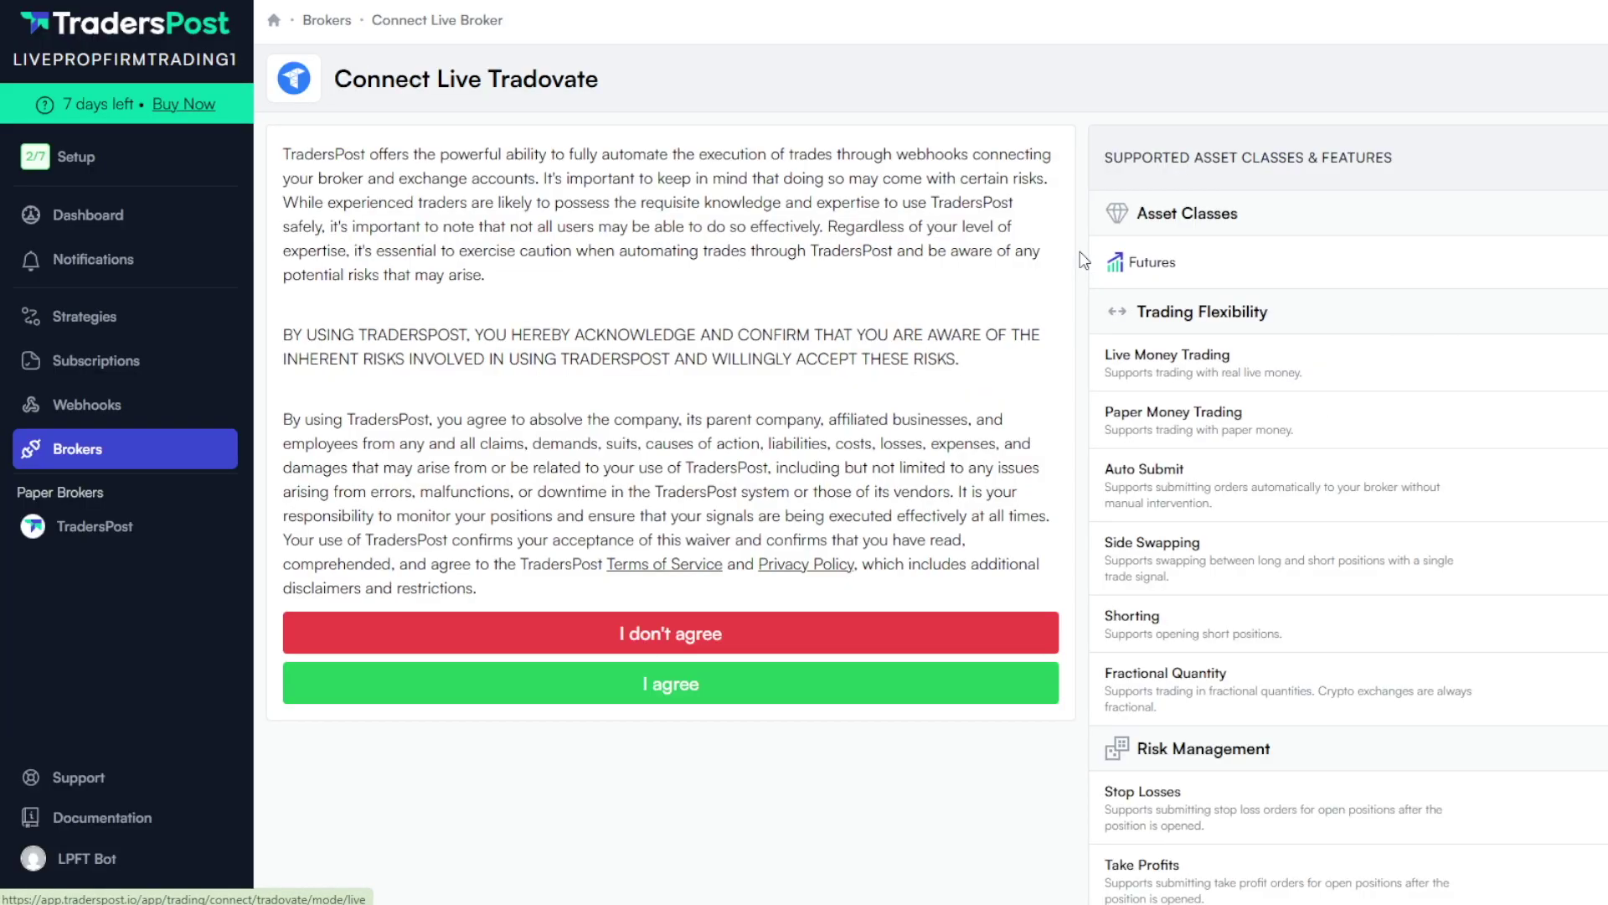
pyautogui.click(970, 685)
pyautogui.write('livepropfirmtrading')
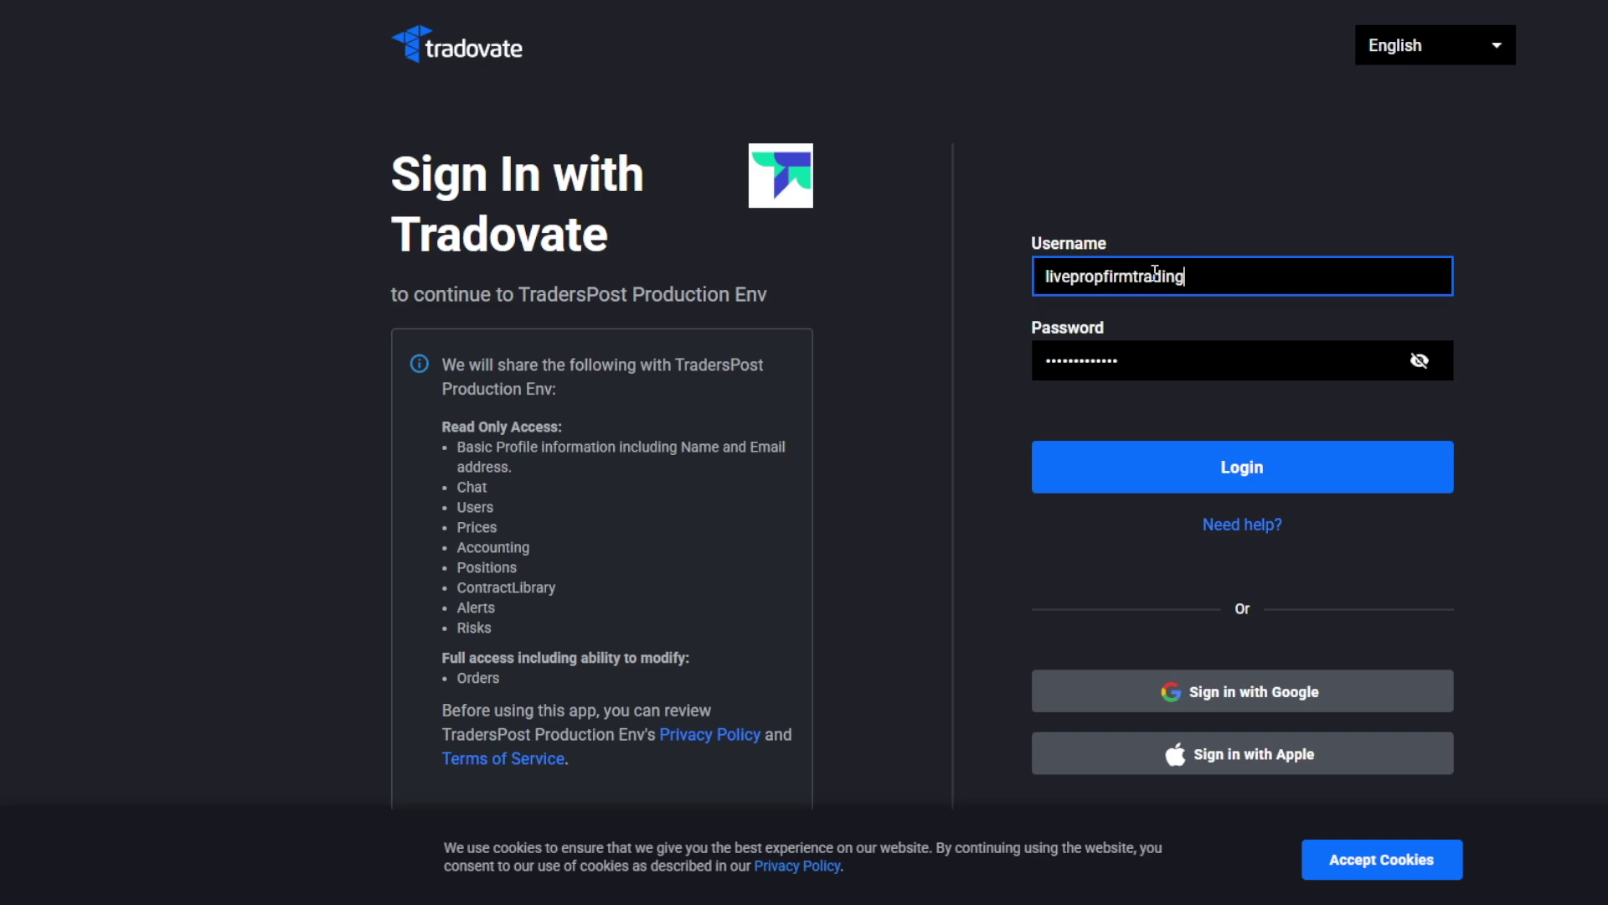
pyautogui.click(1443, 483)
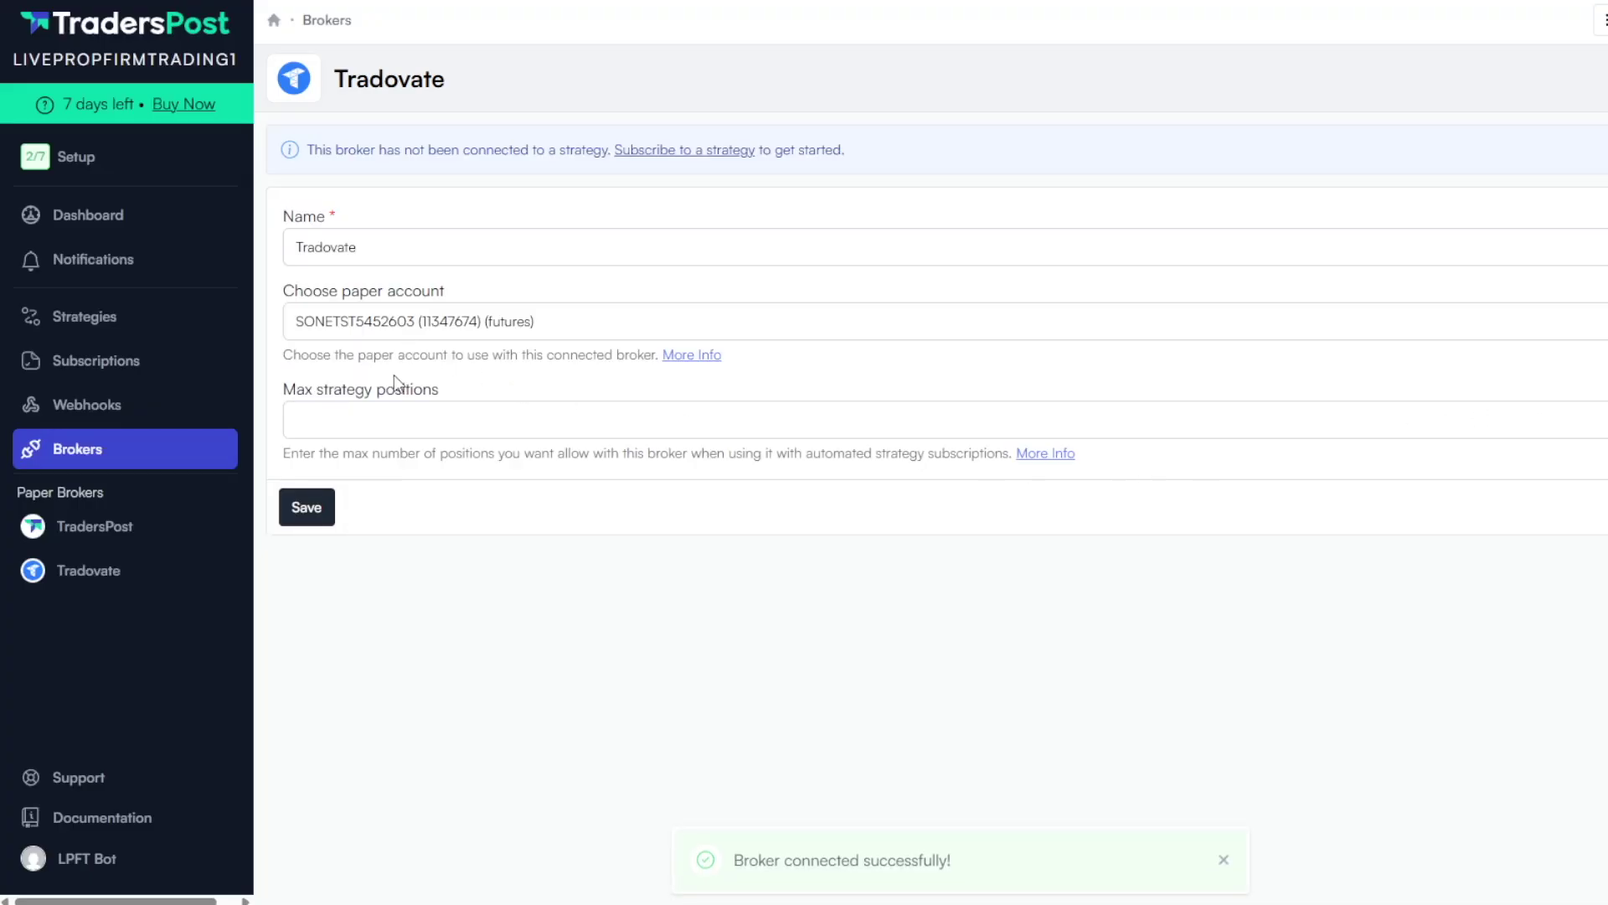
pyautogui.click(317, 515)
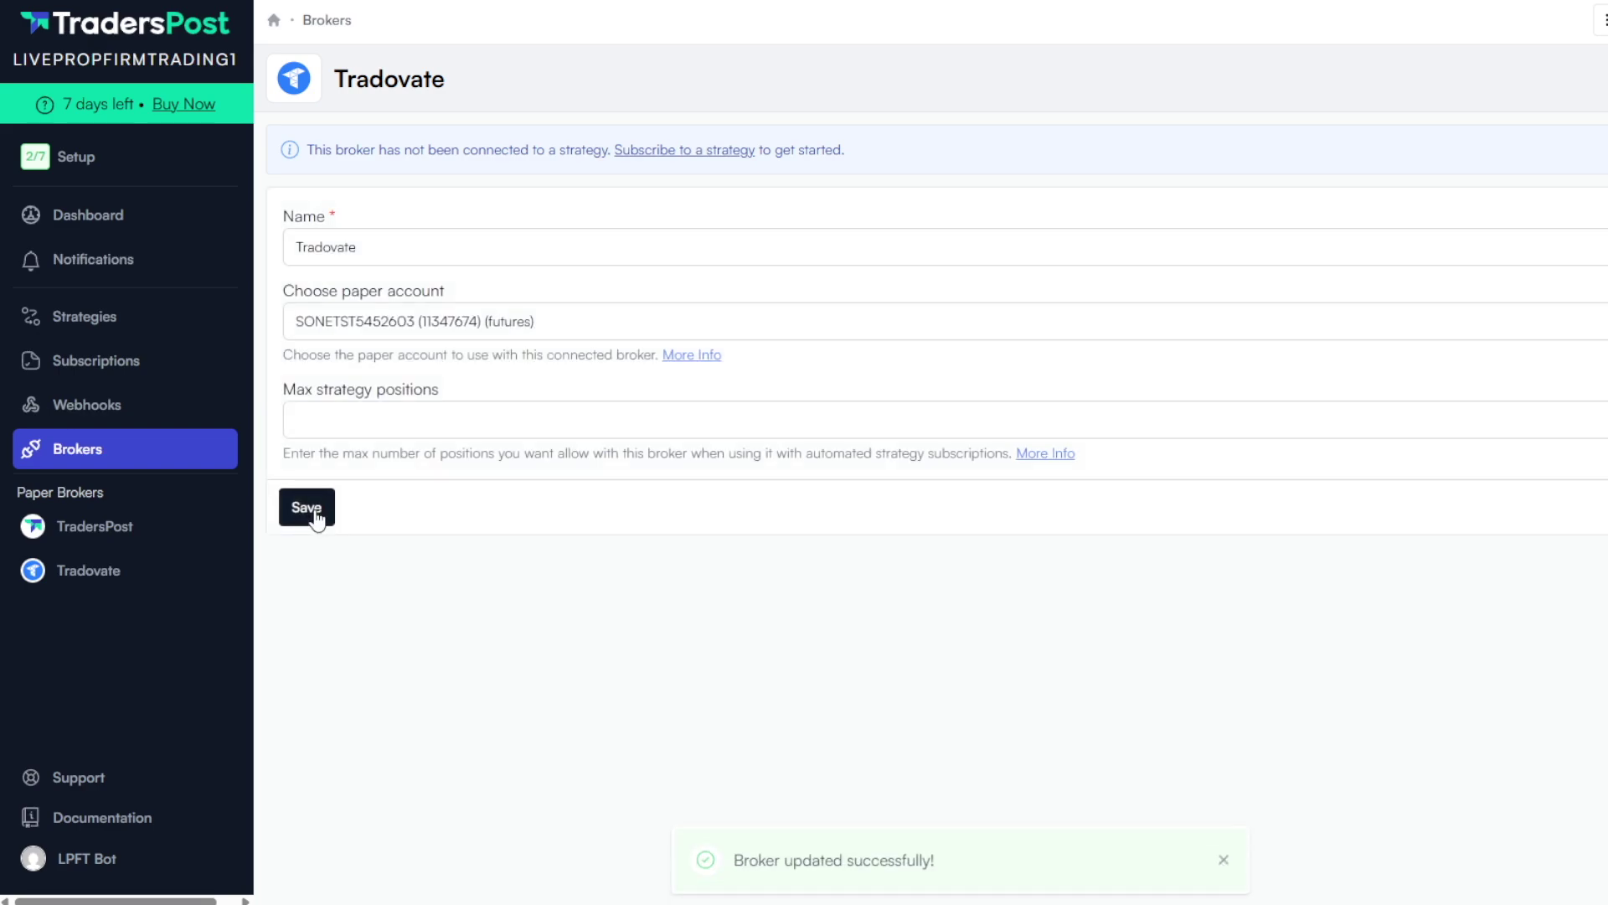
pyautogui.click(684, 152)
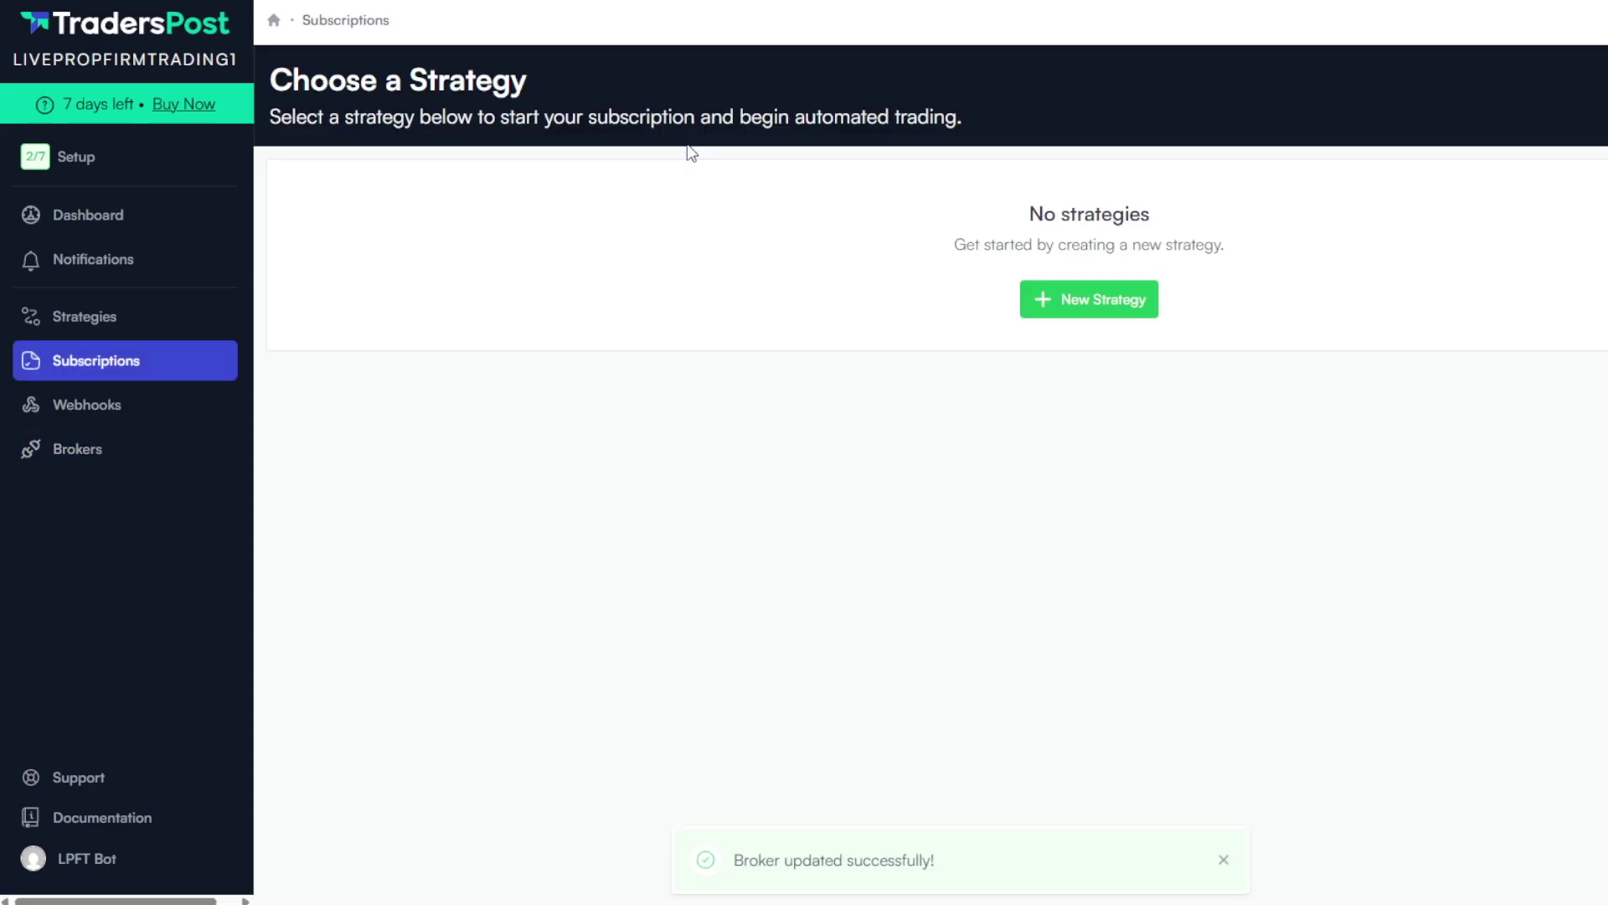
pyautogui.click(1082, 302)
# Save a Futures strategy named 'Live Prop Firm Trading Bot' and subscribe the Tradovate Paper broker to it
pyautogui.tripleClick(767, 181)
pyautogui.write('Live P')
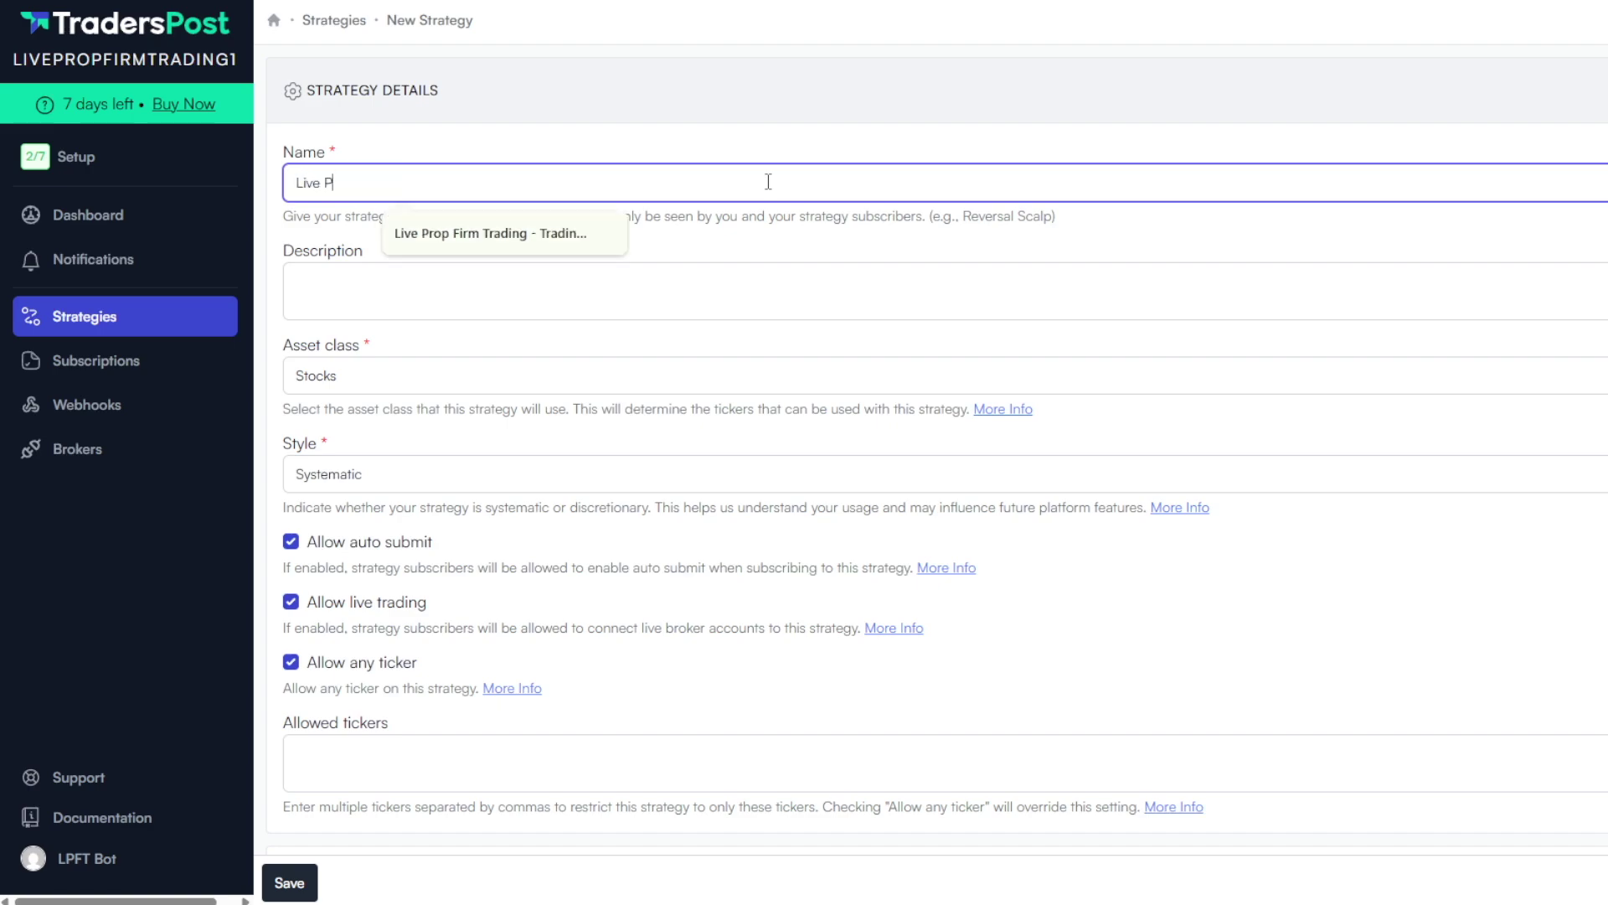
pyautogui.write('rop Firm Trading Bot')
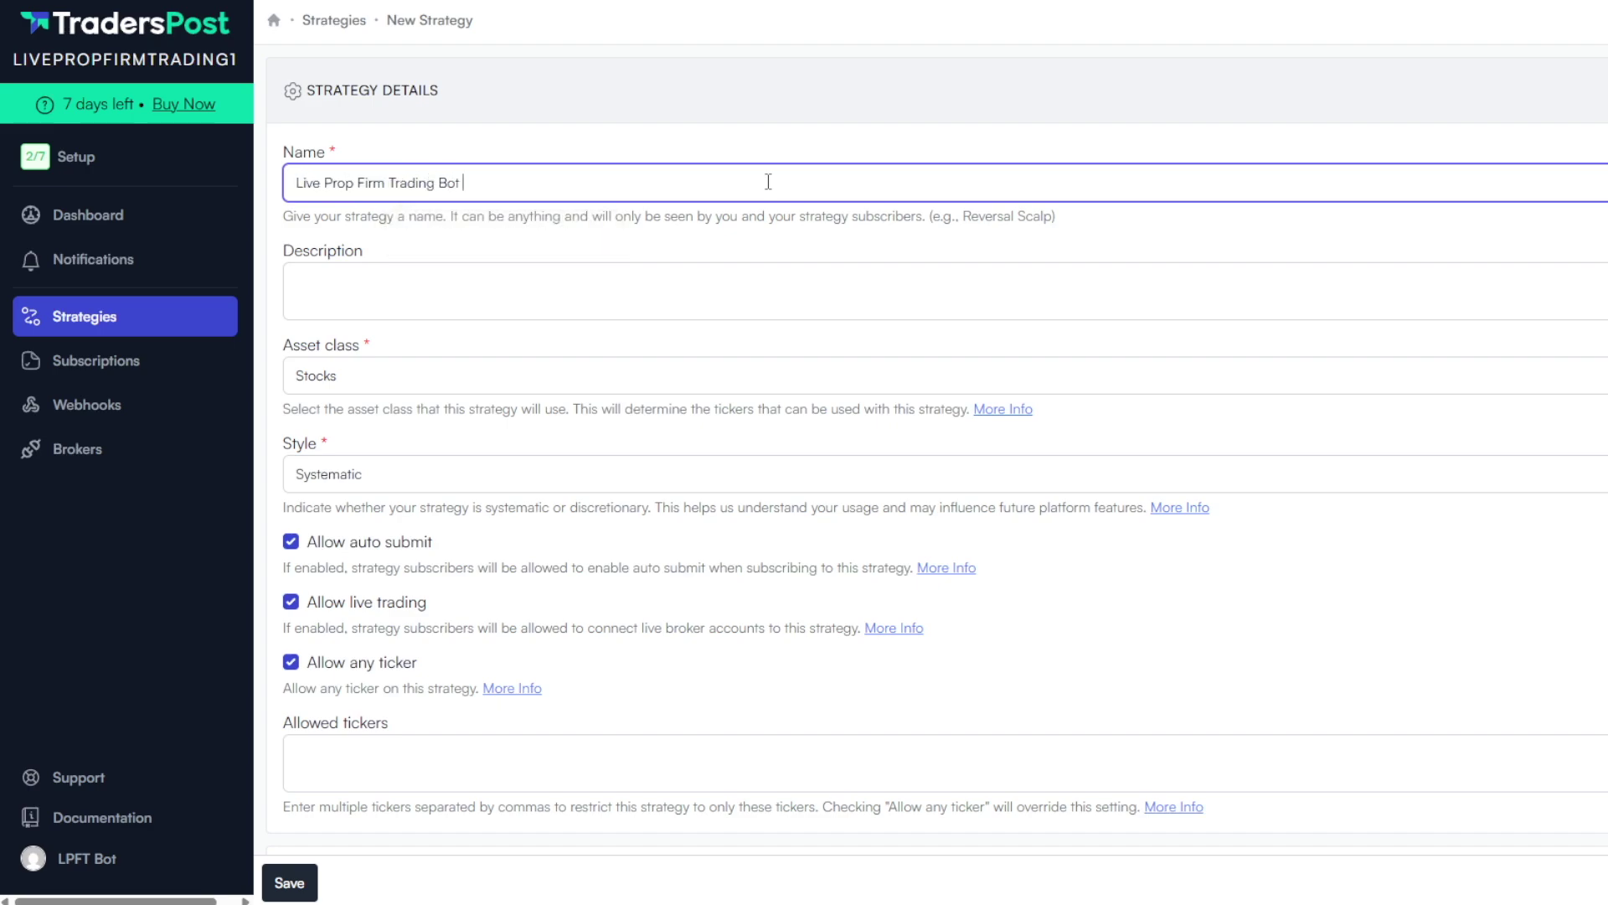
pyautogui.click(687, 378)
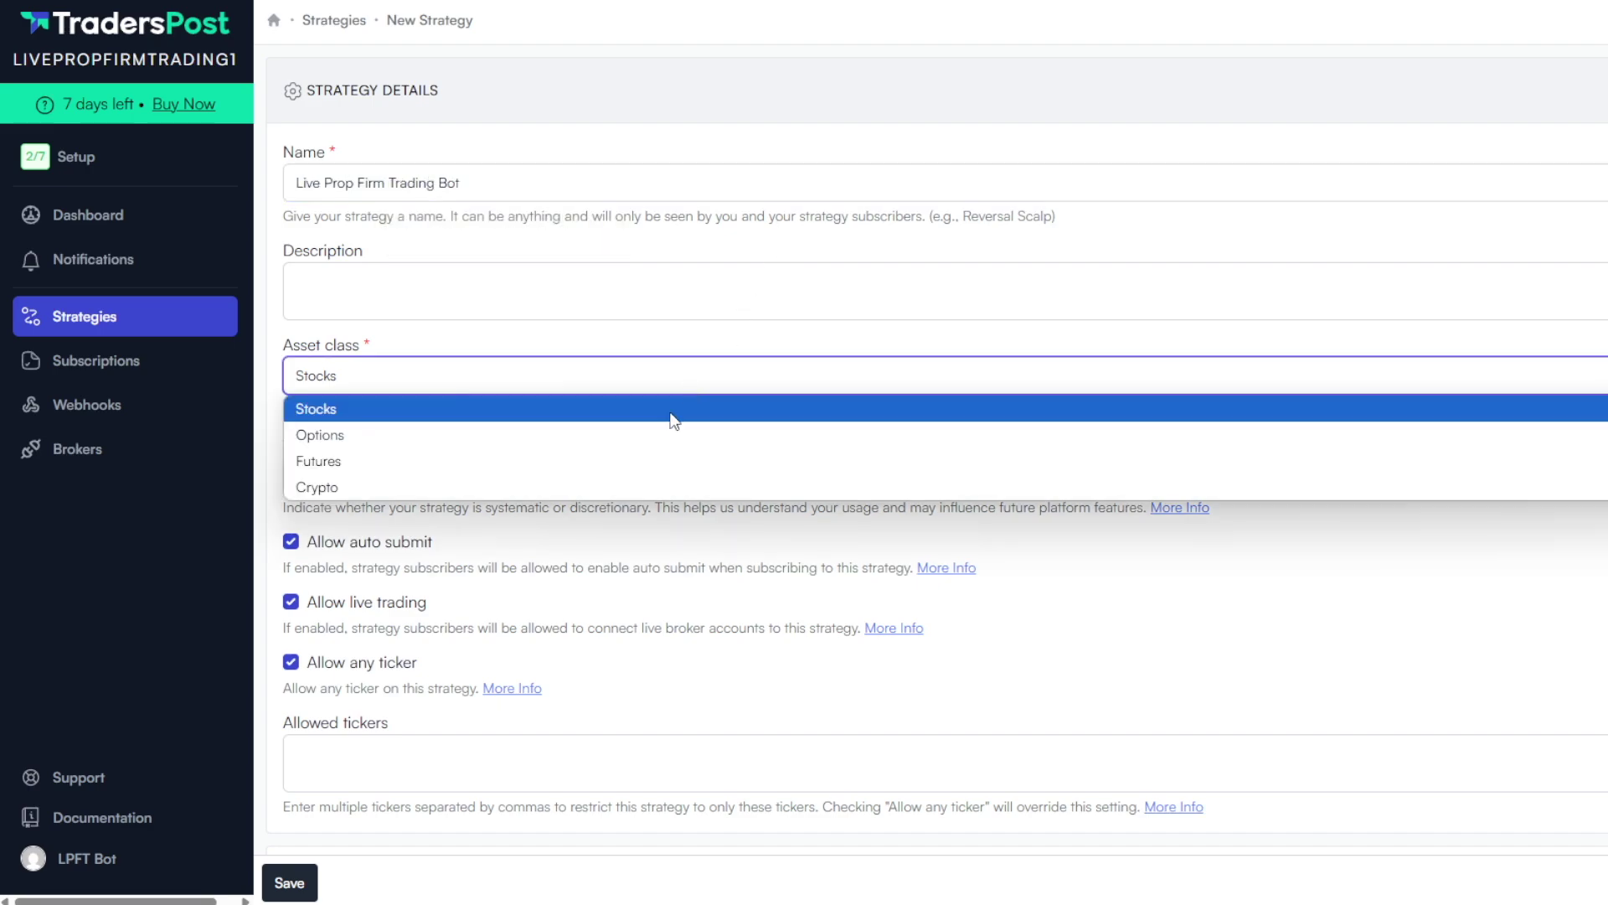
pyautogui.click(653, 461)
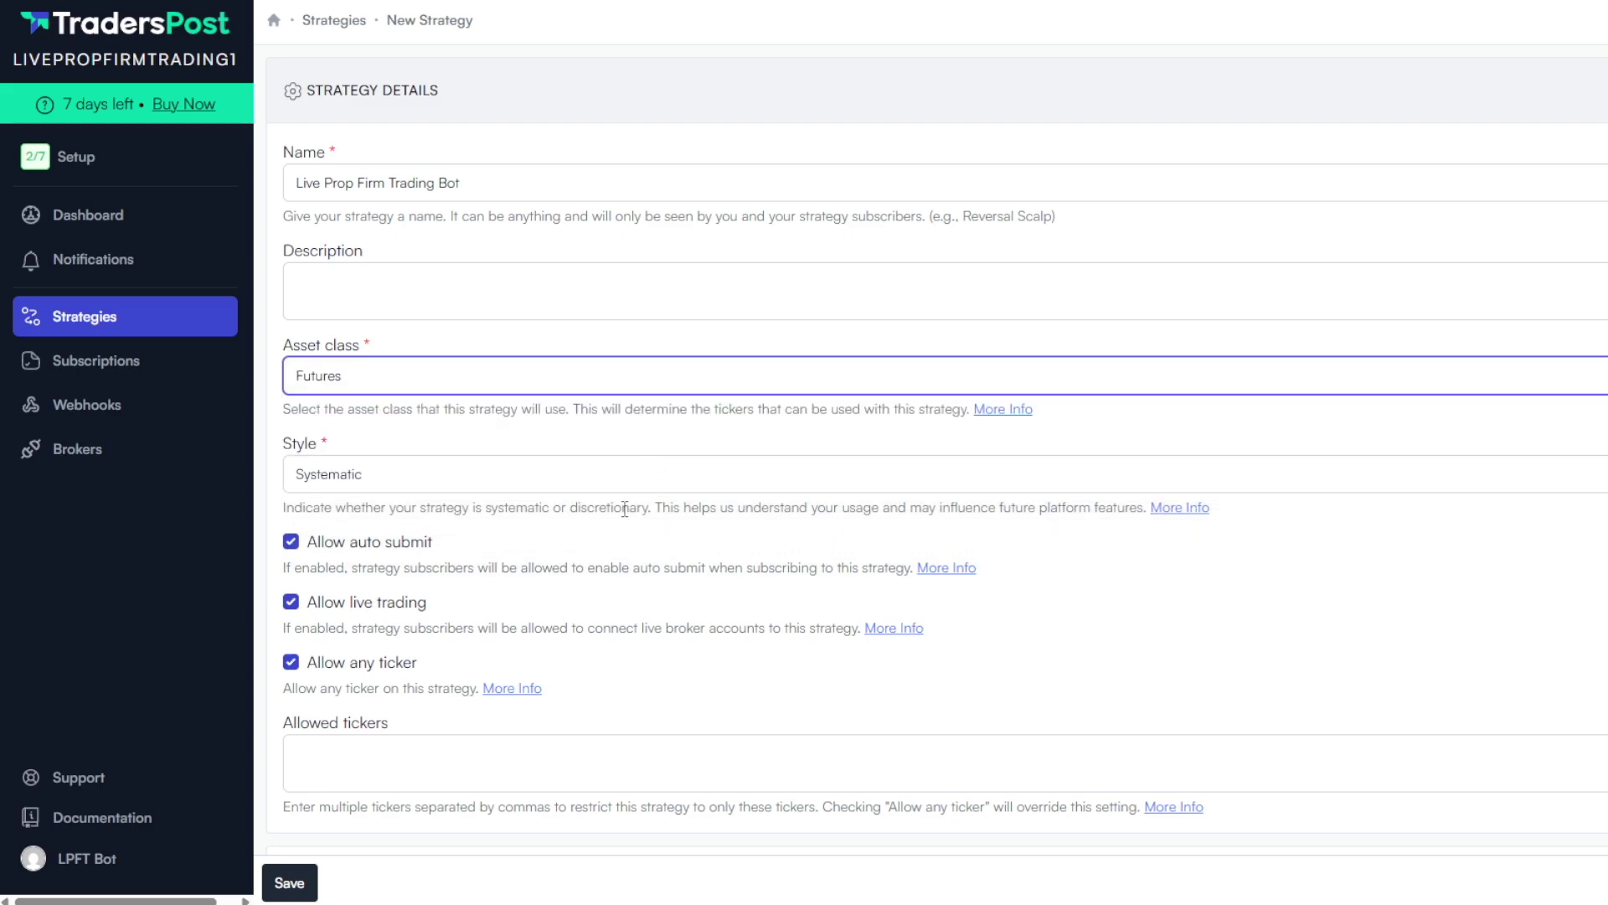
pyautogui.click(289, 882)
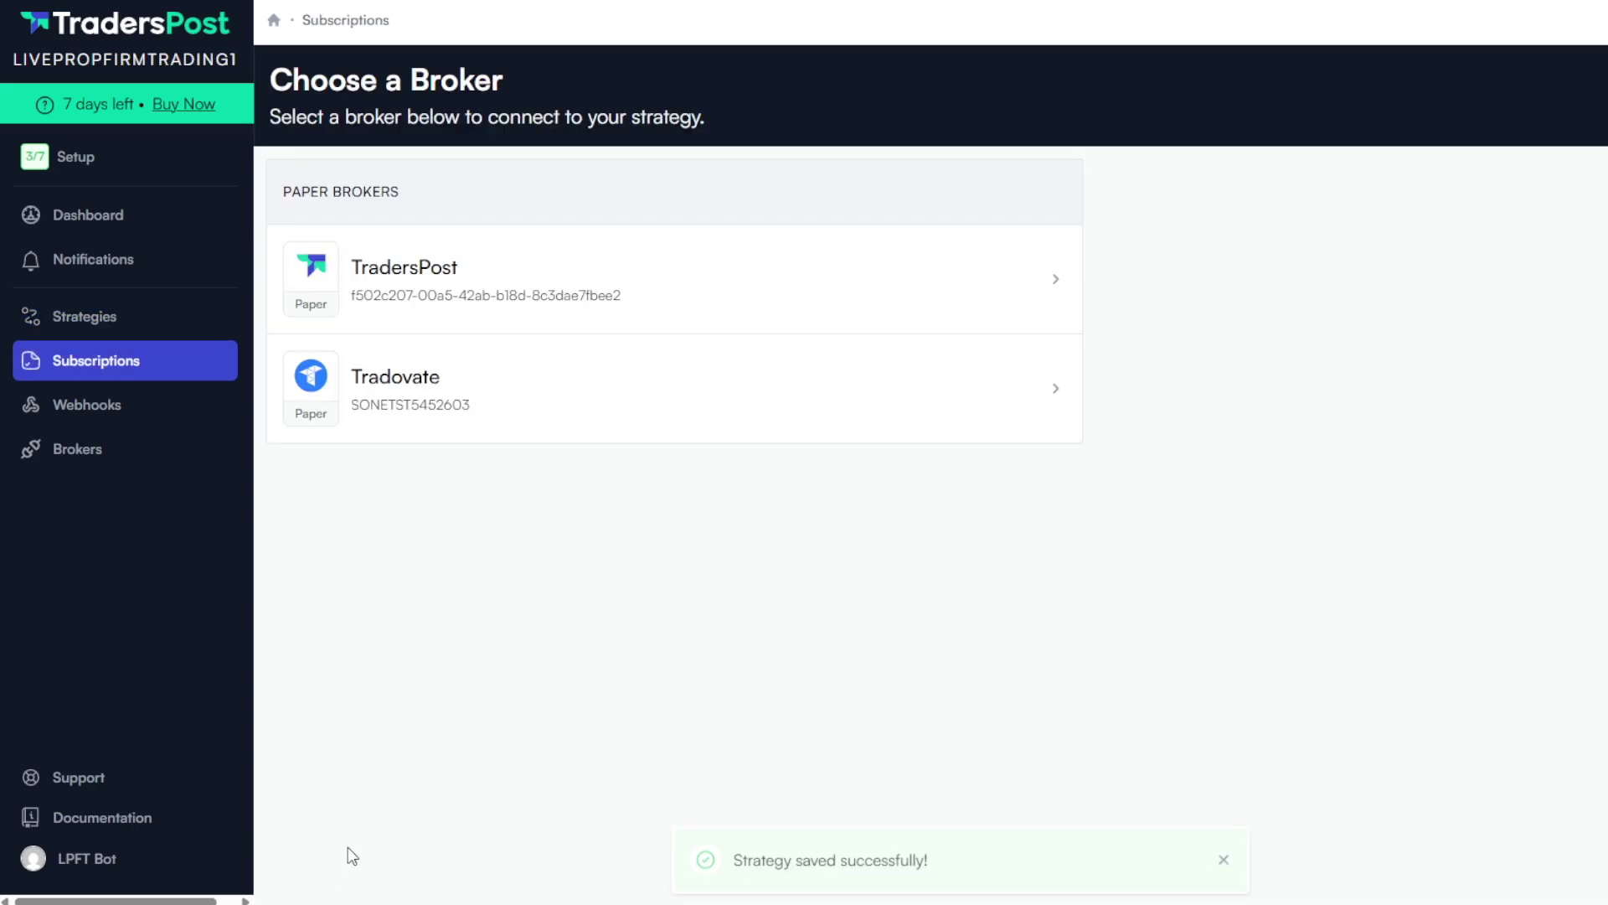
pyautogui.click(665, 402)
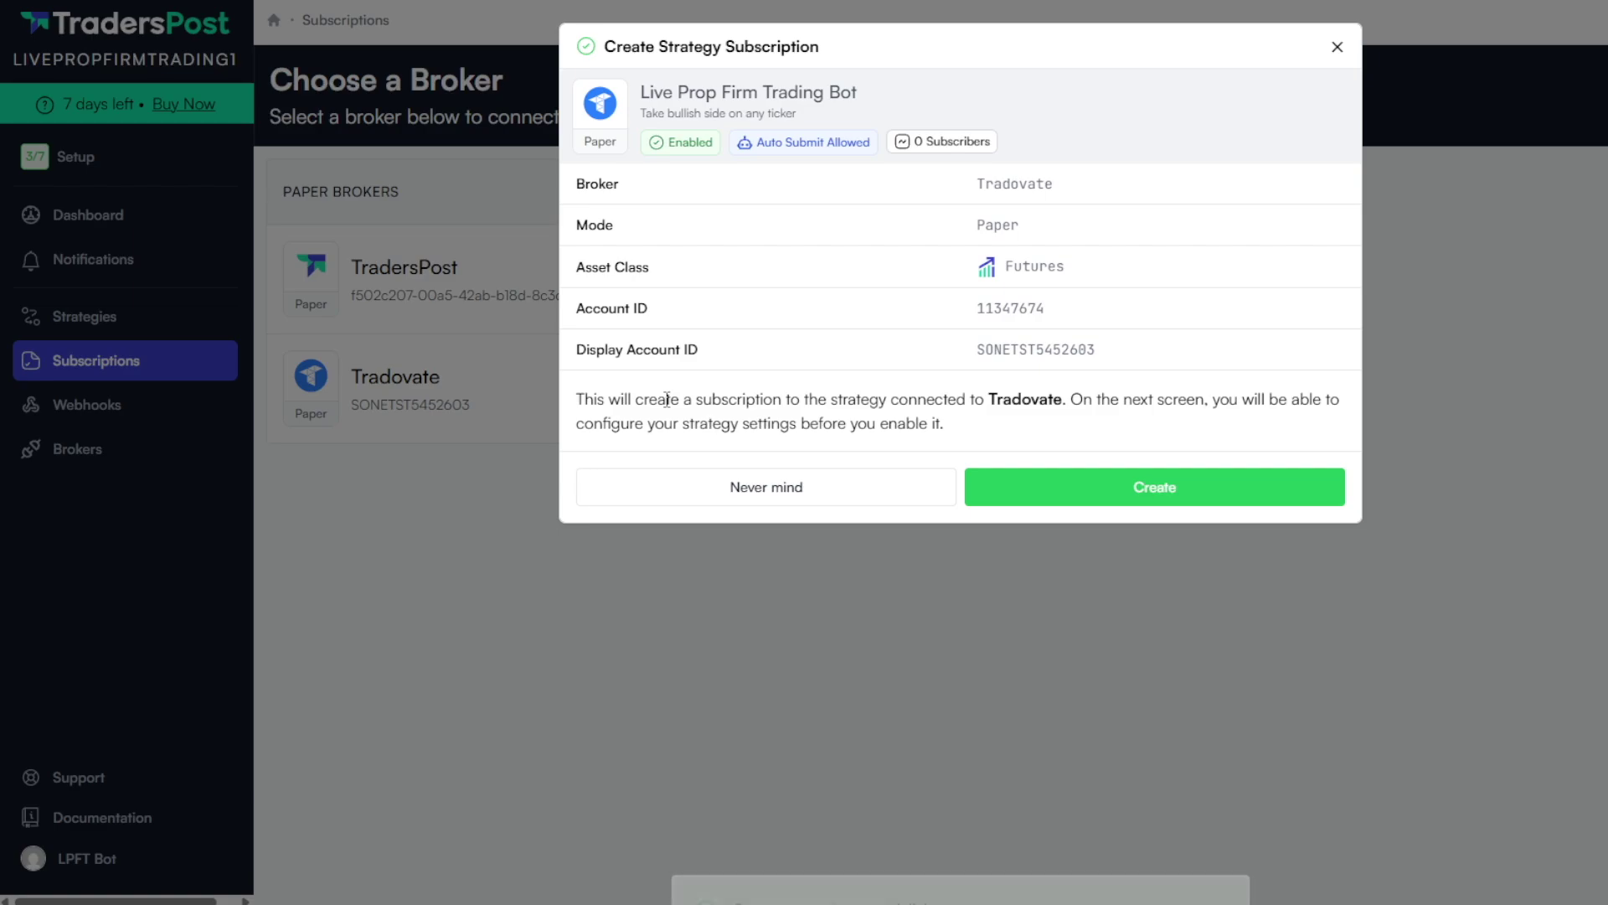
pyautogui.click(1071, 480)
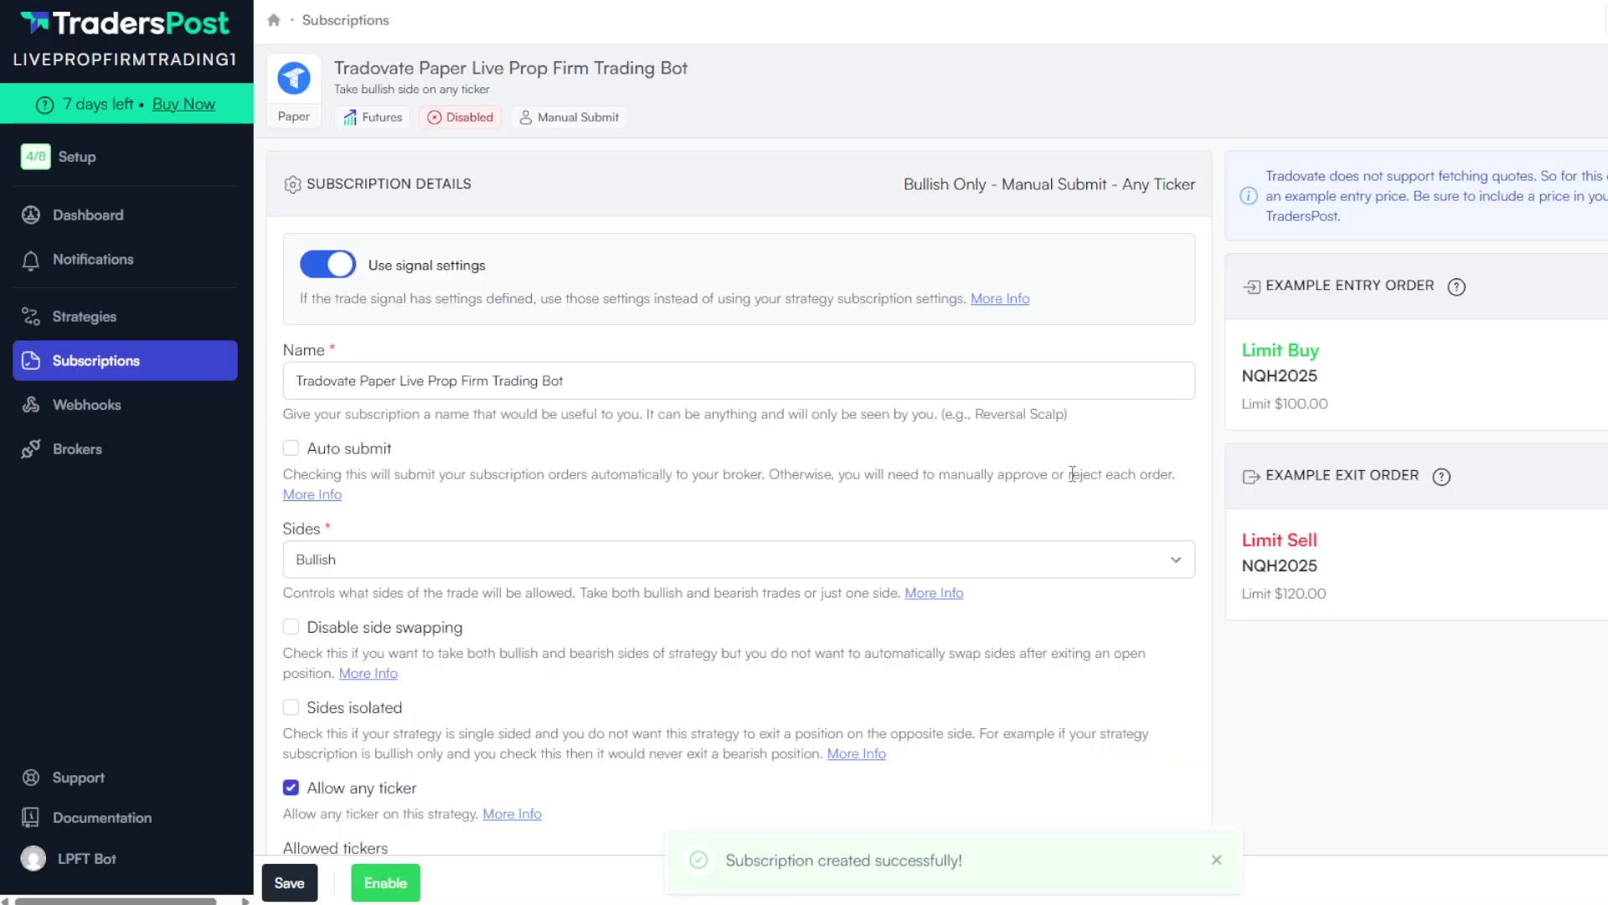
# Disable signal settings, append 'Strategy' to the name, enable auto submit, allow both sides, and disable side swapping
pyautogui.click(335, 266)
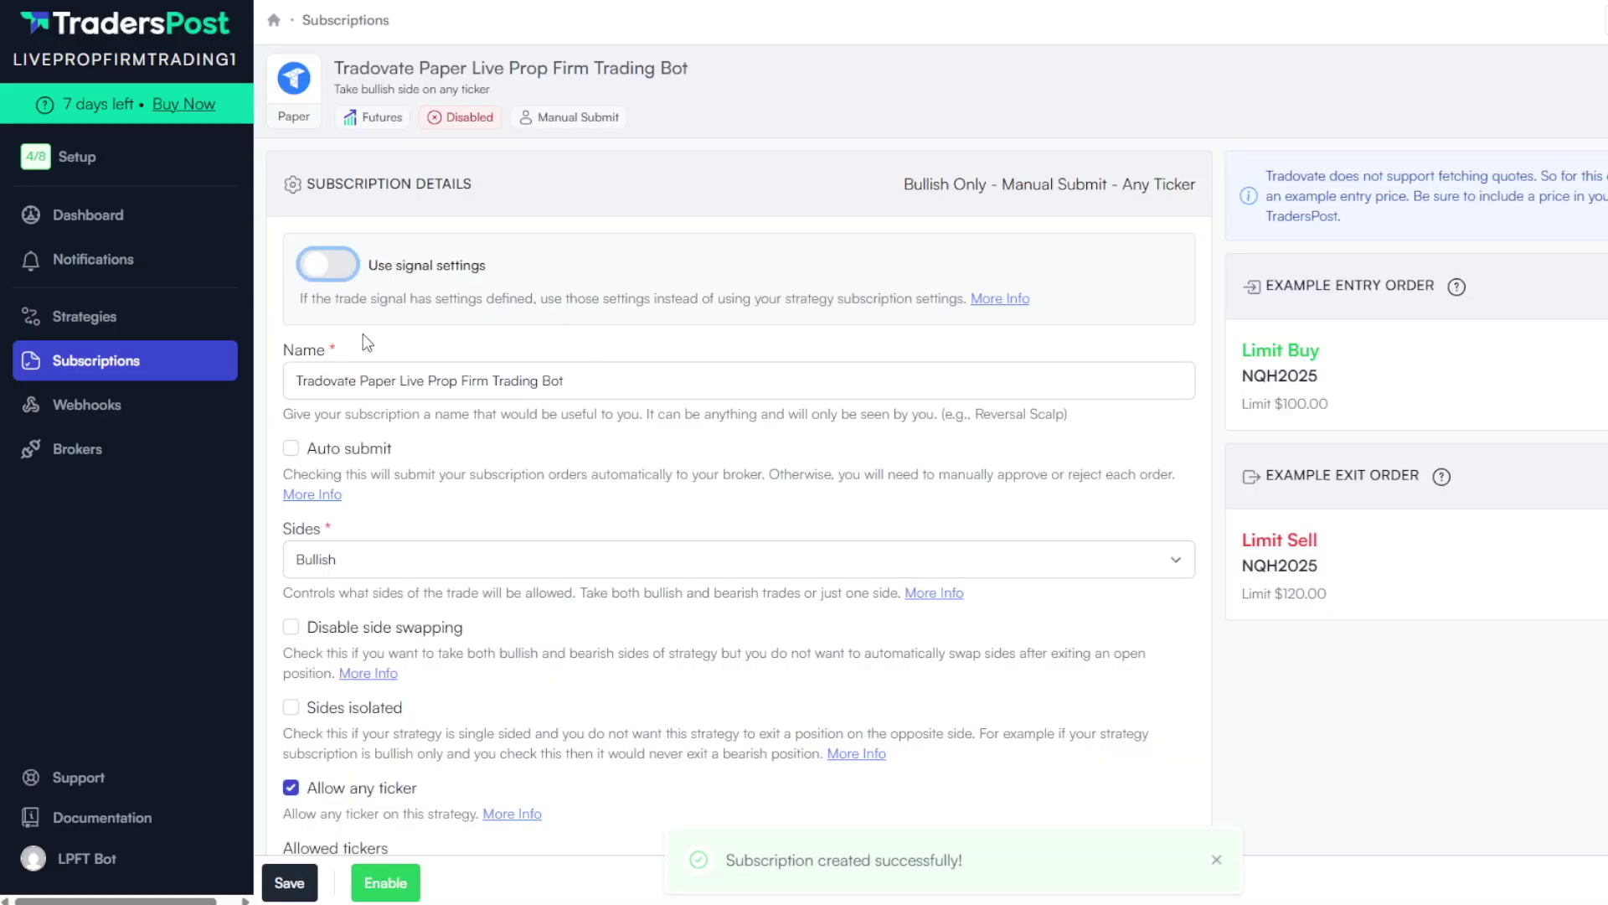
pyautogui.click(631, 388)
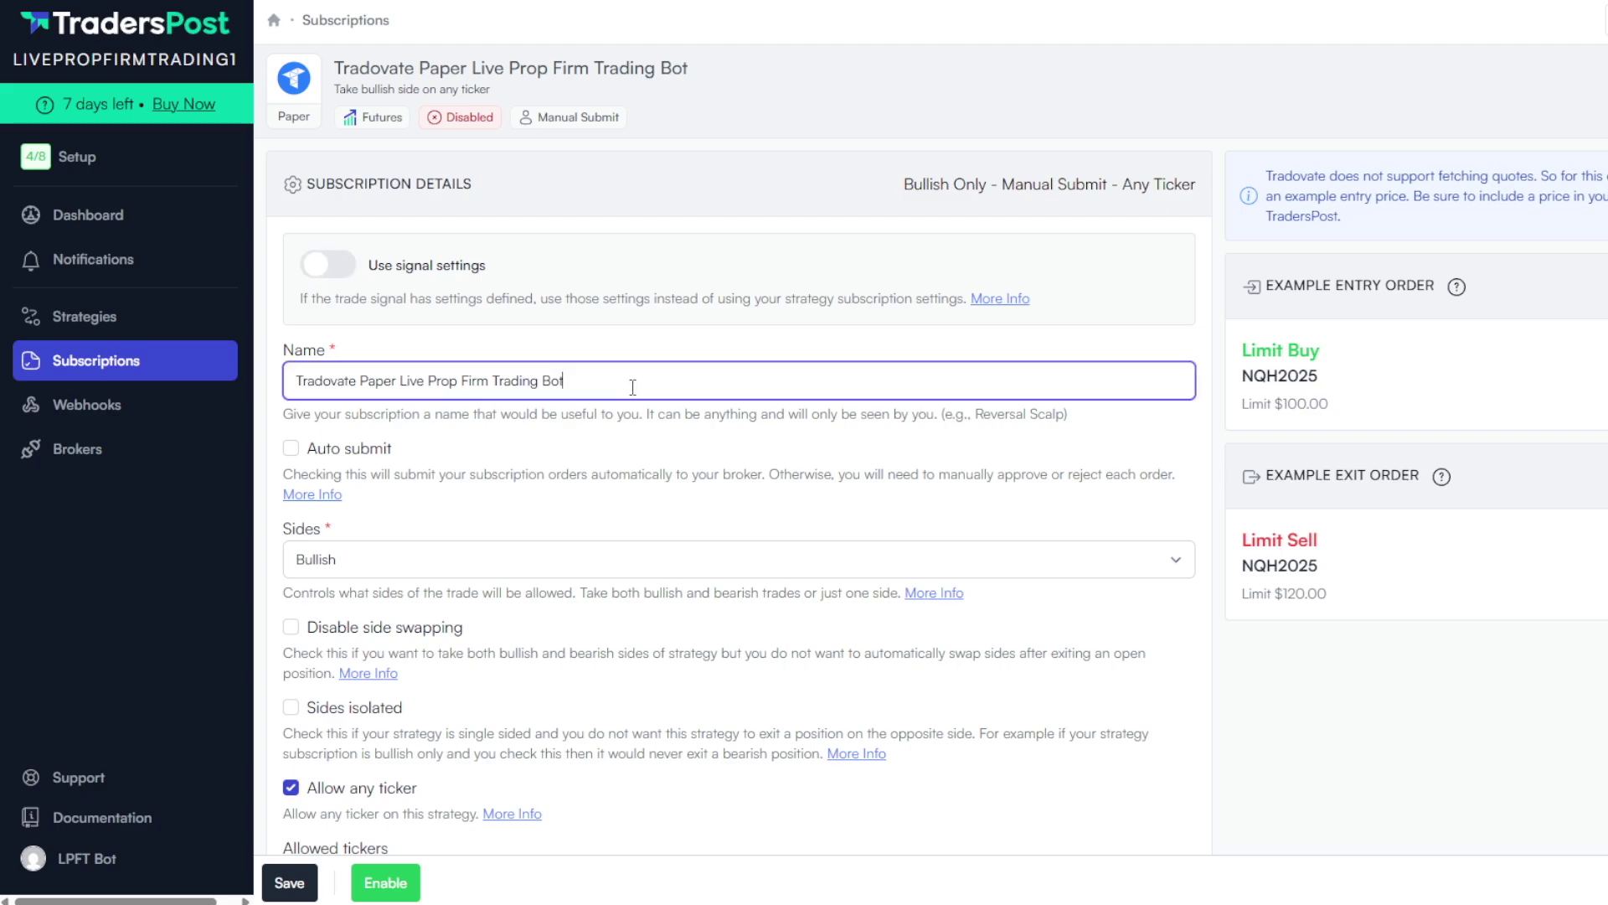
pyautogui.write('Srta')
pyautogui.press('BackSpace')
pyautogui.press('BackSpace')
pyautogui.press('BackSpace')
pyautogui.click(292, 449)
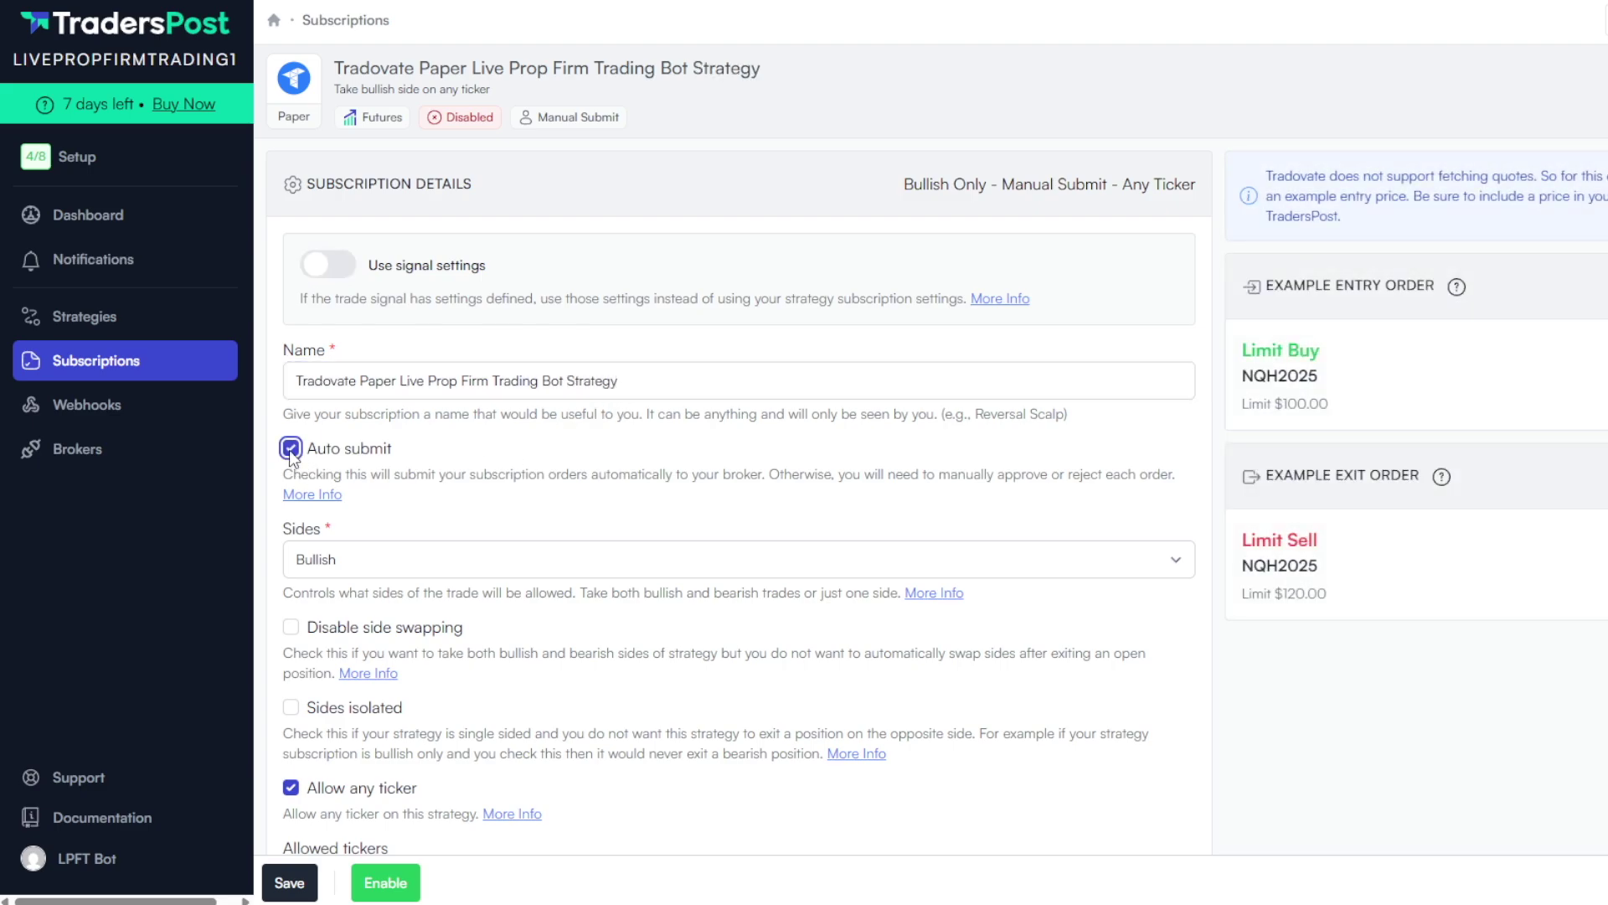
pyautogui.click(332, 563)
pyautogui.click(337, 595)
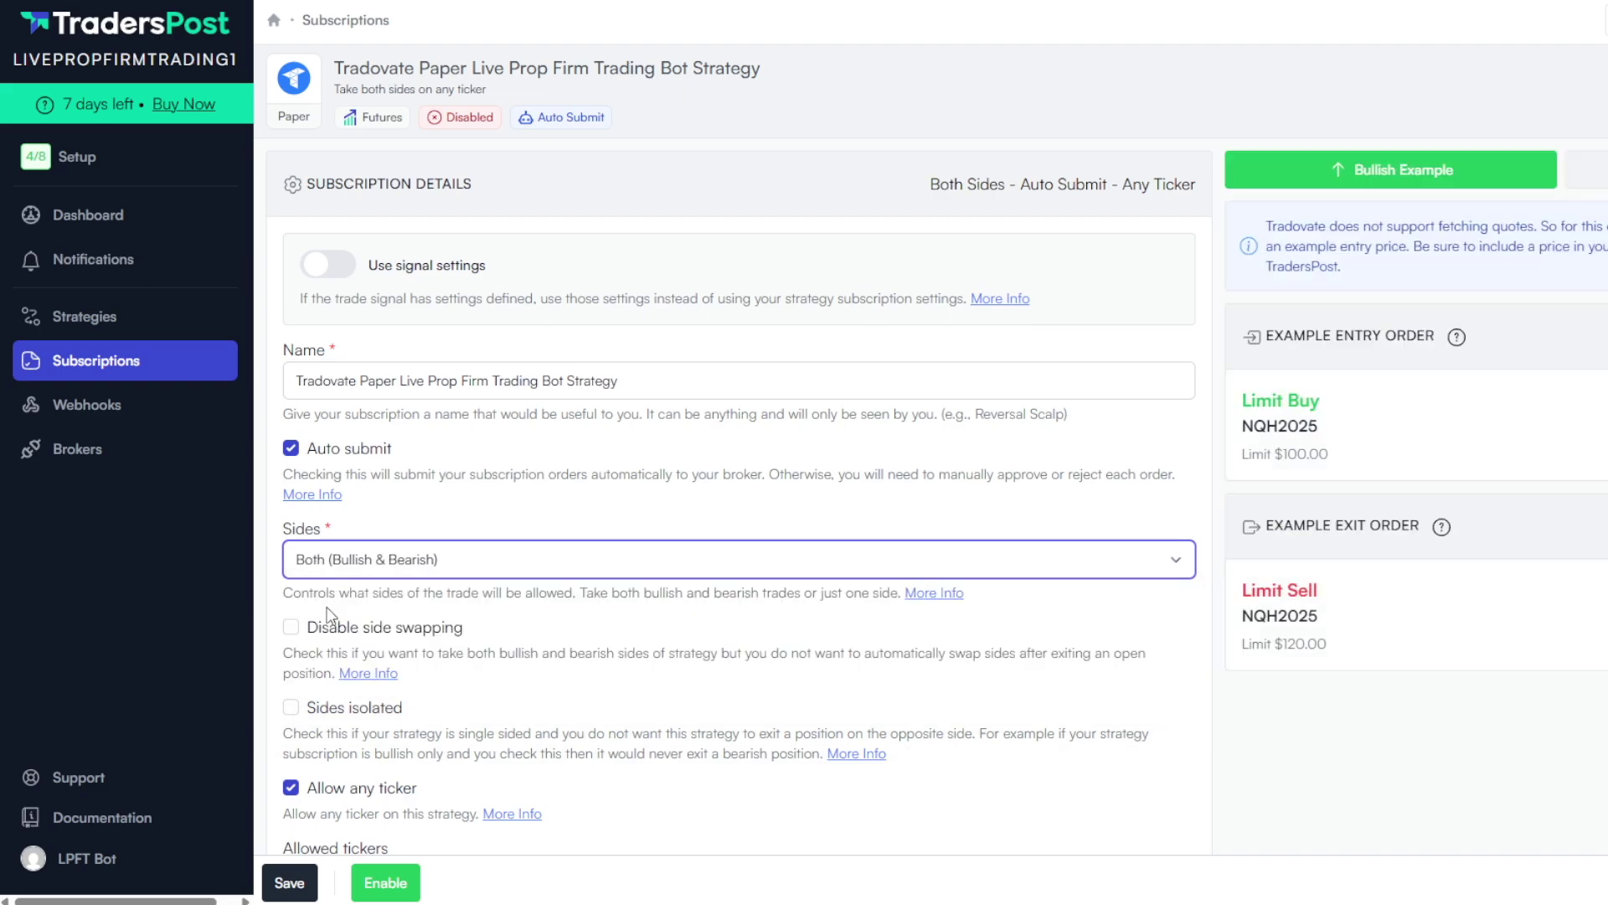
pyautogui.click(293, 630)
pyautogui.scroll(-10, 646, 469)
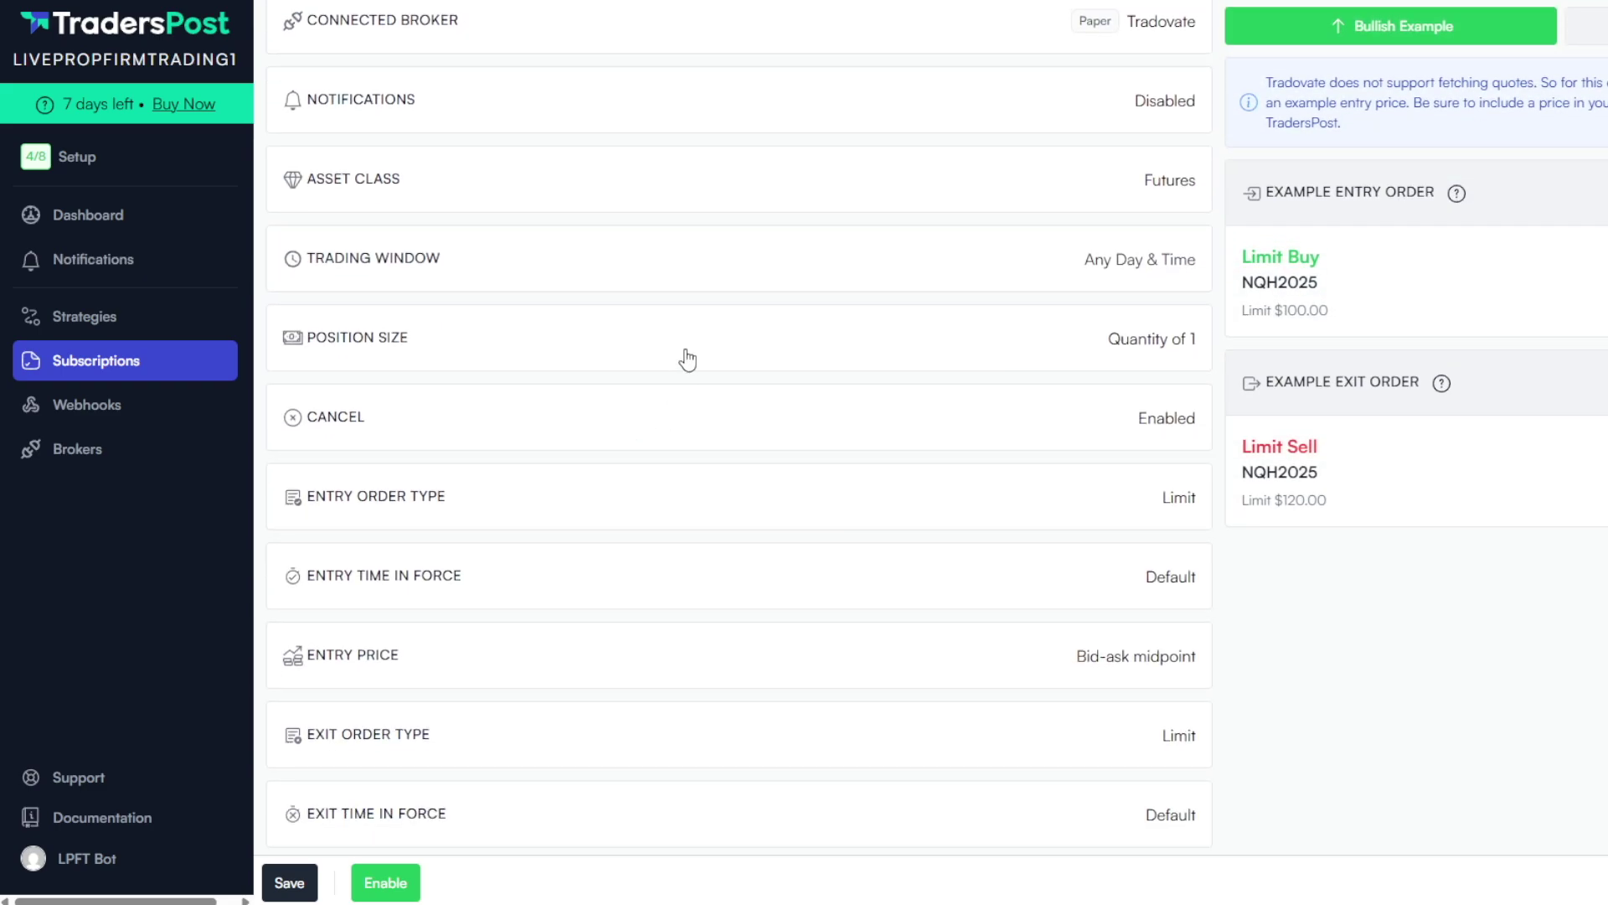
# Set the position size to a fixed quantity of 1 and take quantity from the signal
pyautogui.click(687, 360)
pyautogui.click(631, 432)
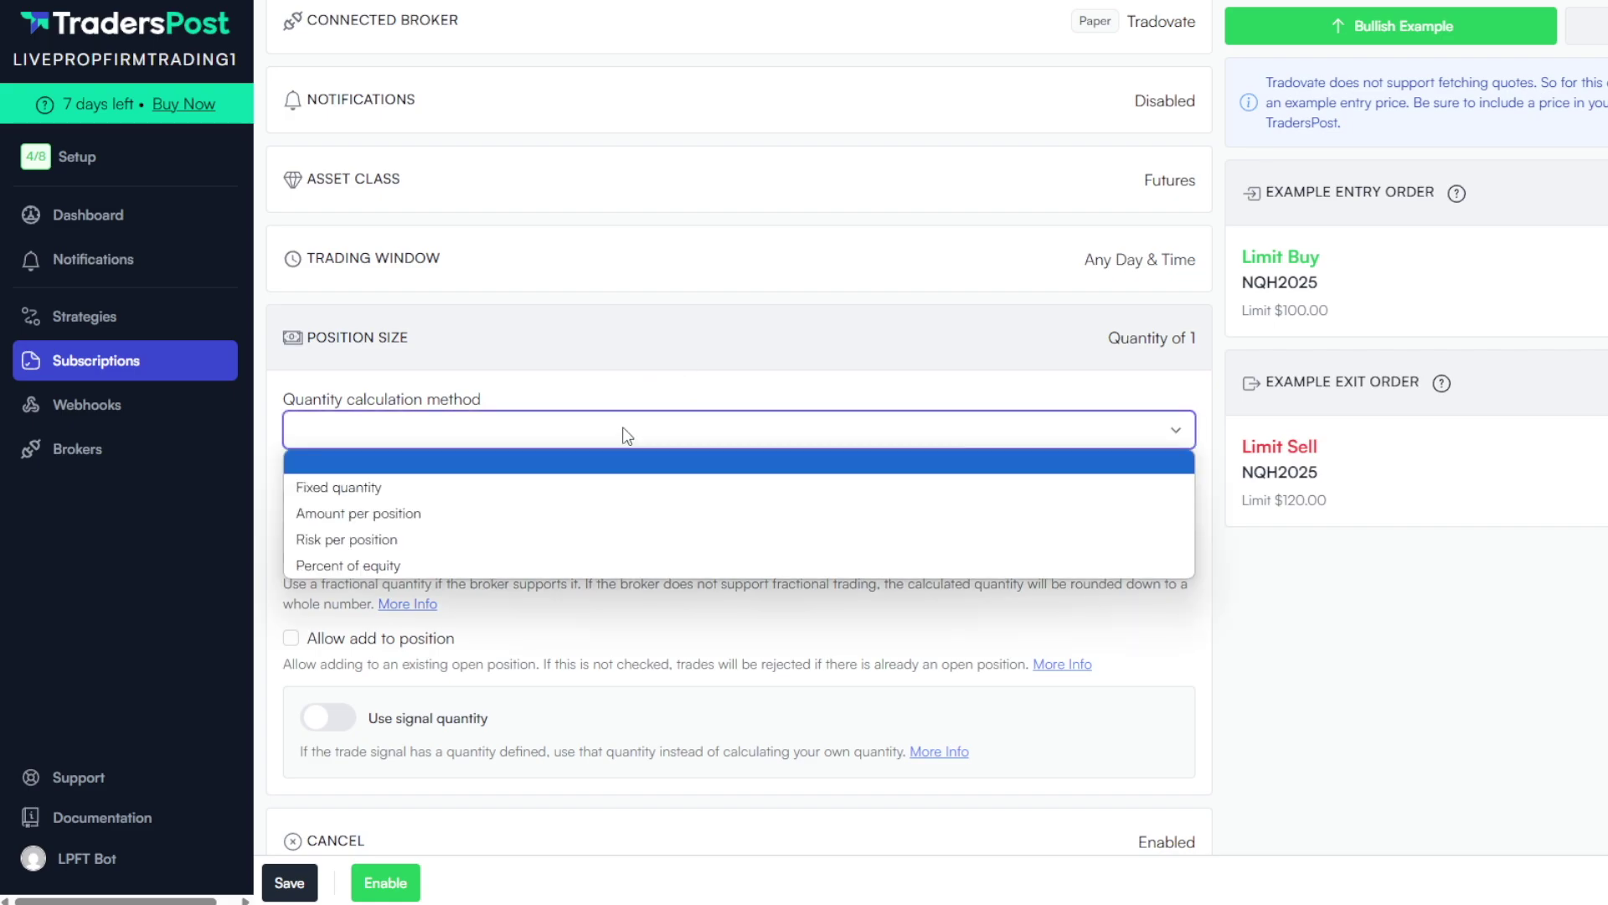
pyautogui.click(559, 484)
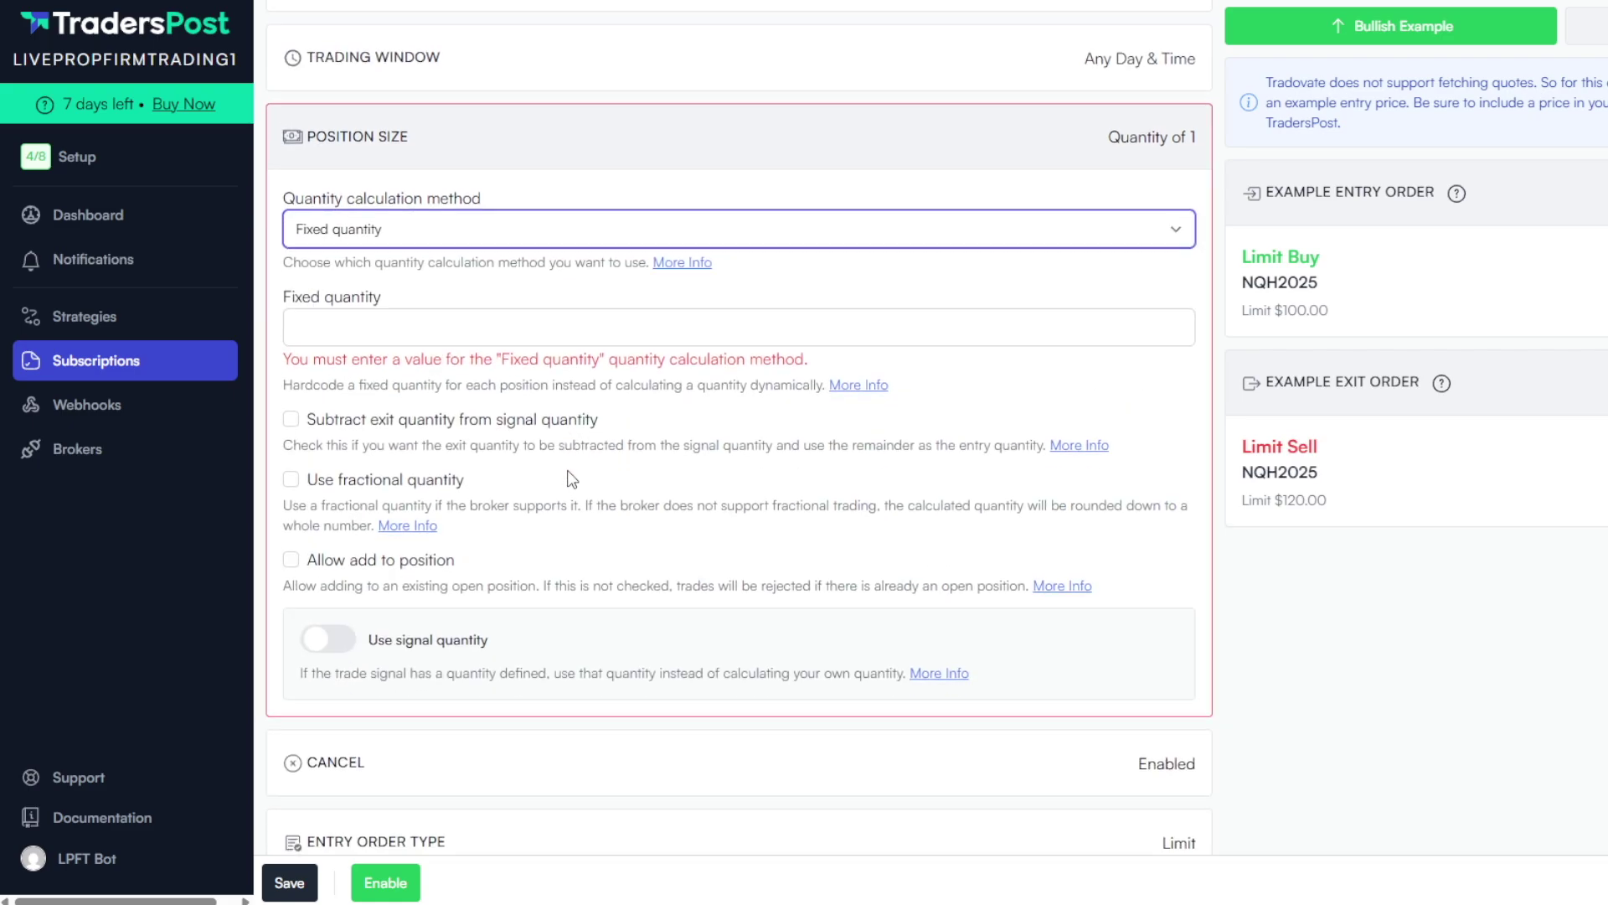
pyautogui.write('1 /')
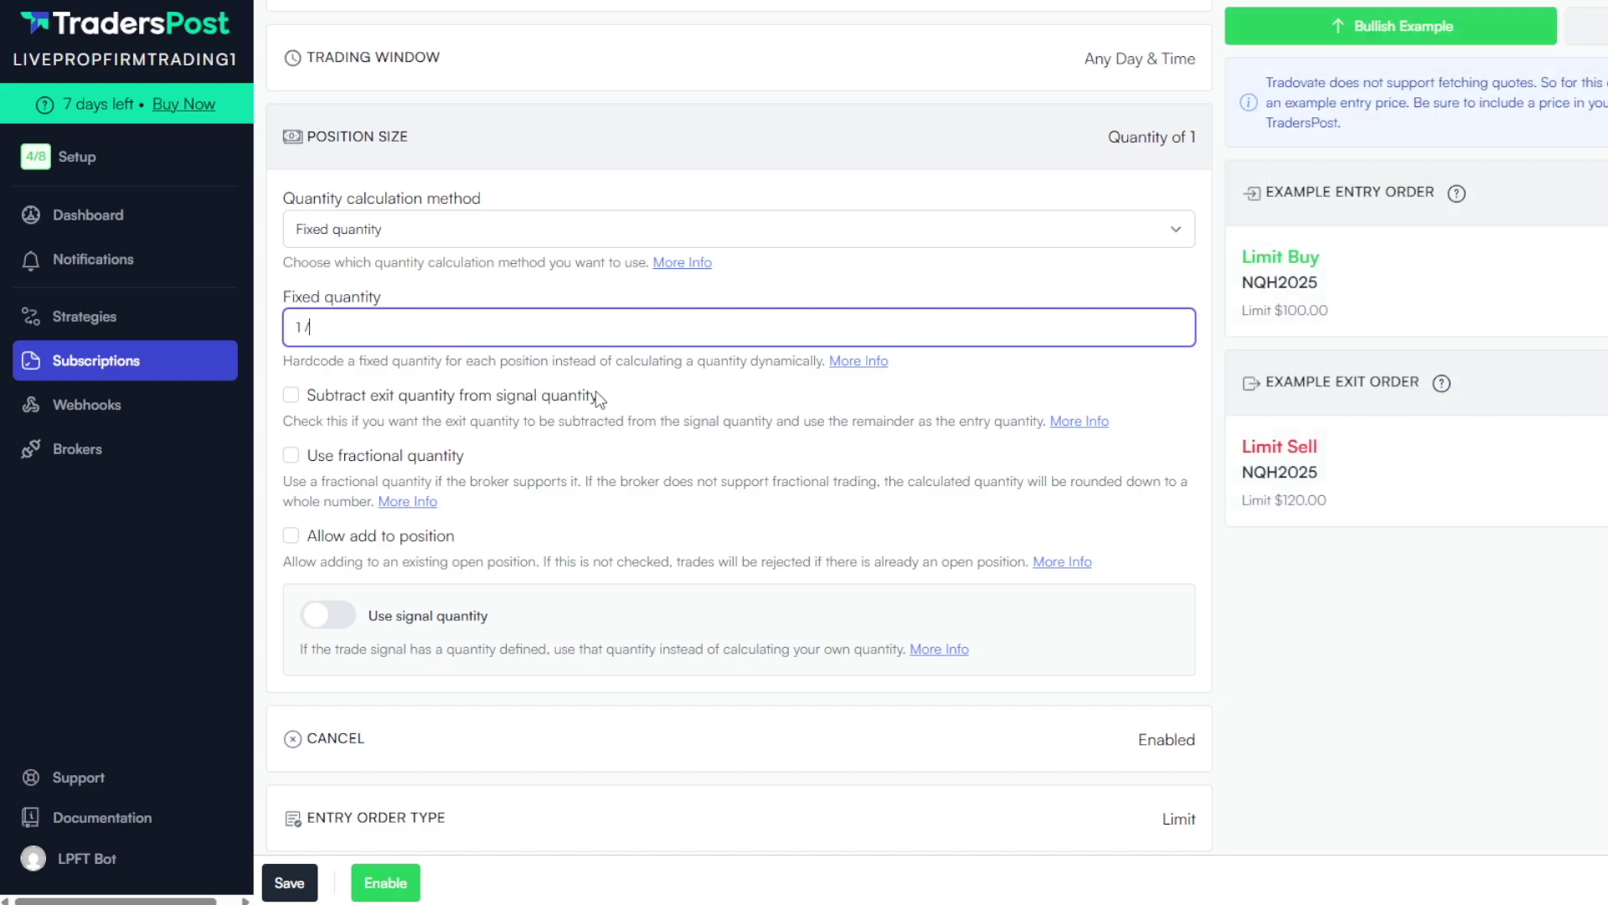
pyautogui.write(' 3 / 7')
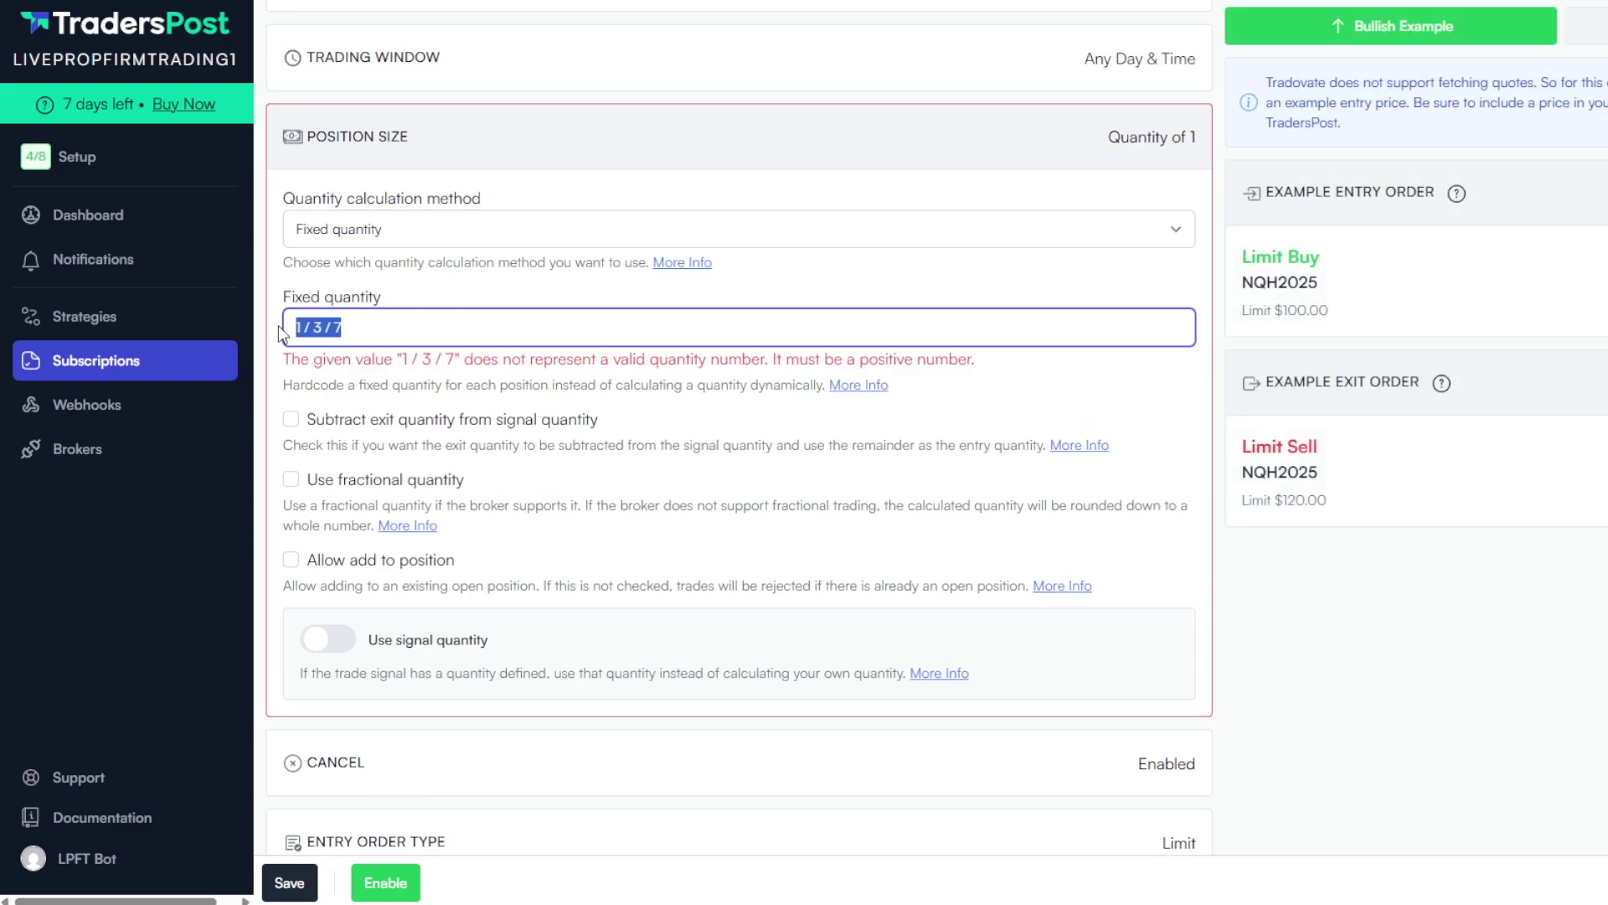
pyautogui.press('BackSpace')
pyautogui.write('1')
pyautogui.click(331, 624)
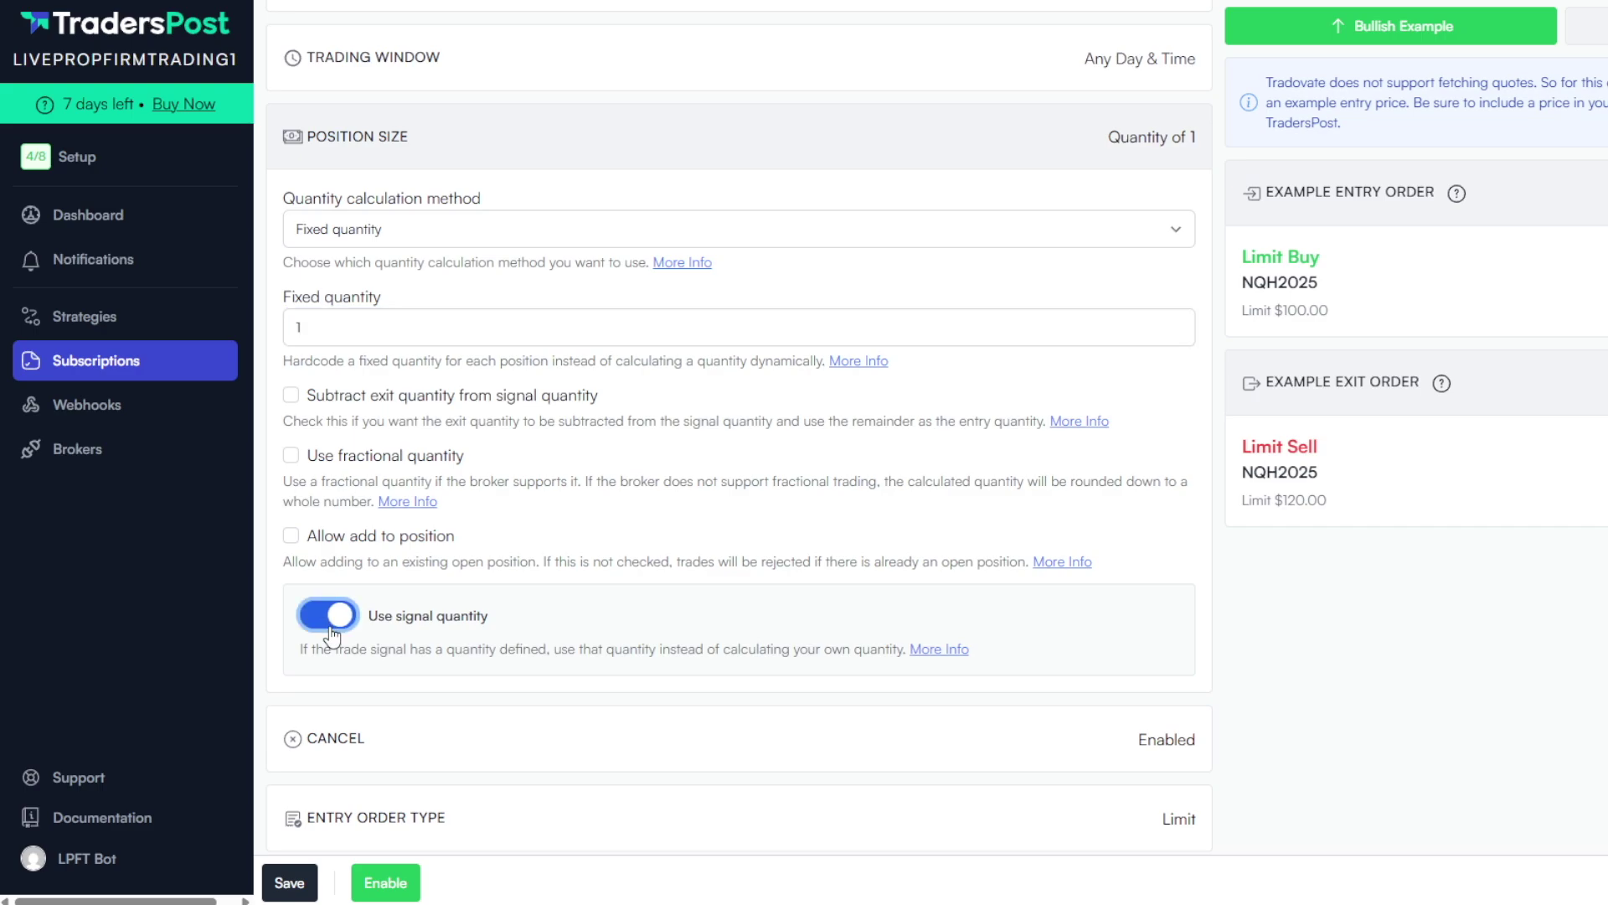
# Take entry and exit order settings, time in force and prices from the signal, then start enabling
pyautogui.scroll(-5, 781, 464)
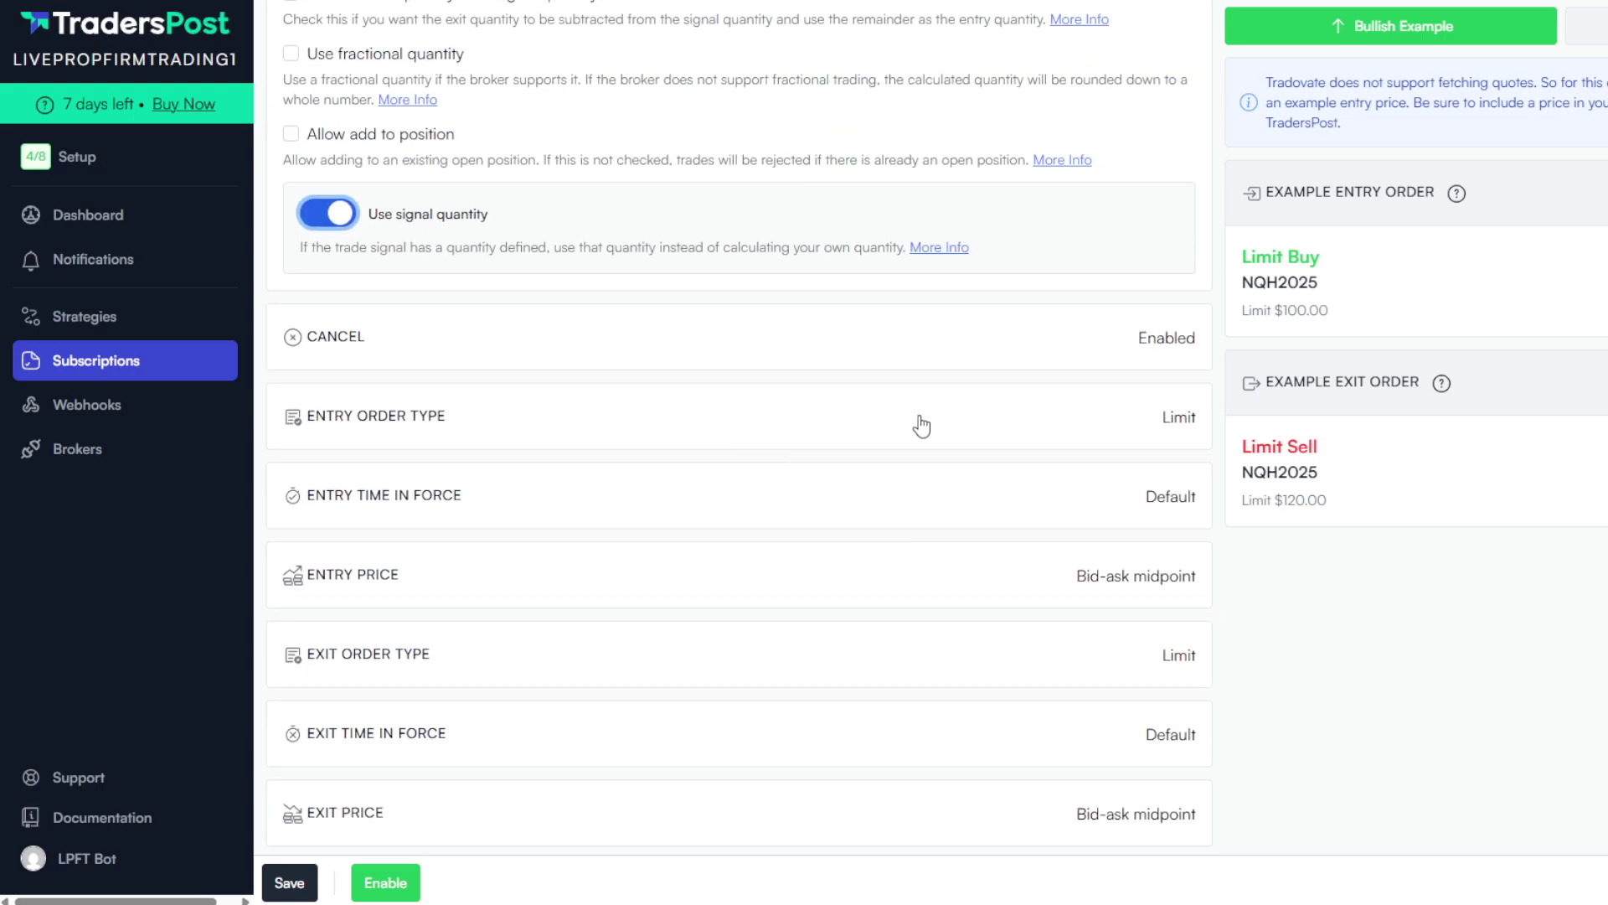
pyautogui.click(922, 419)
pyautogui.scroll(-4, 923, 424)
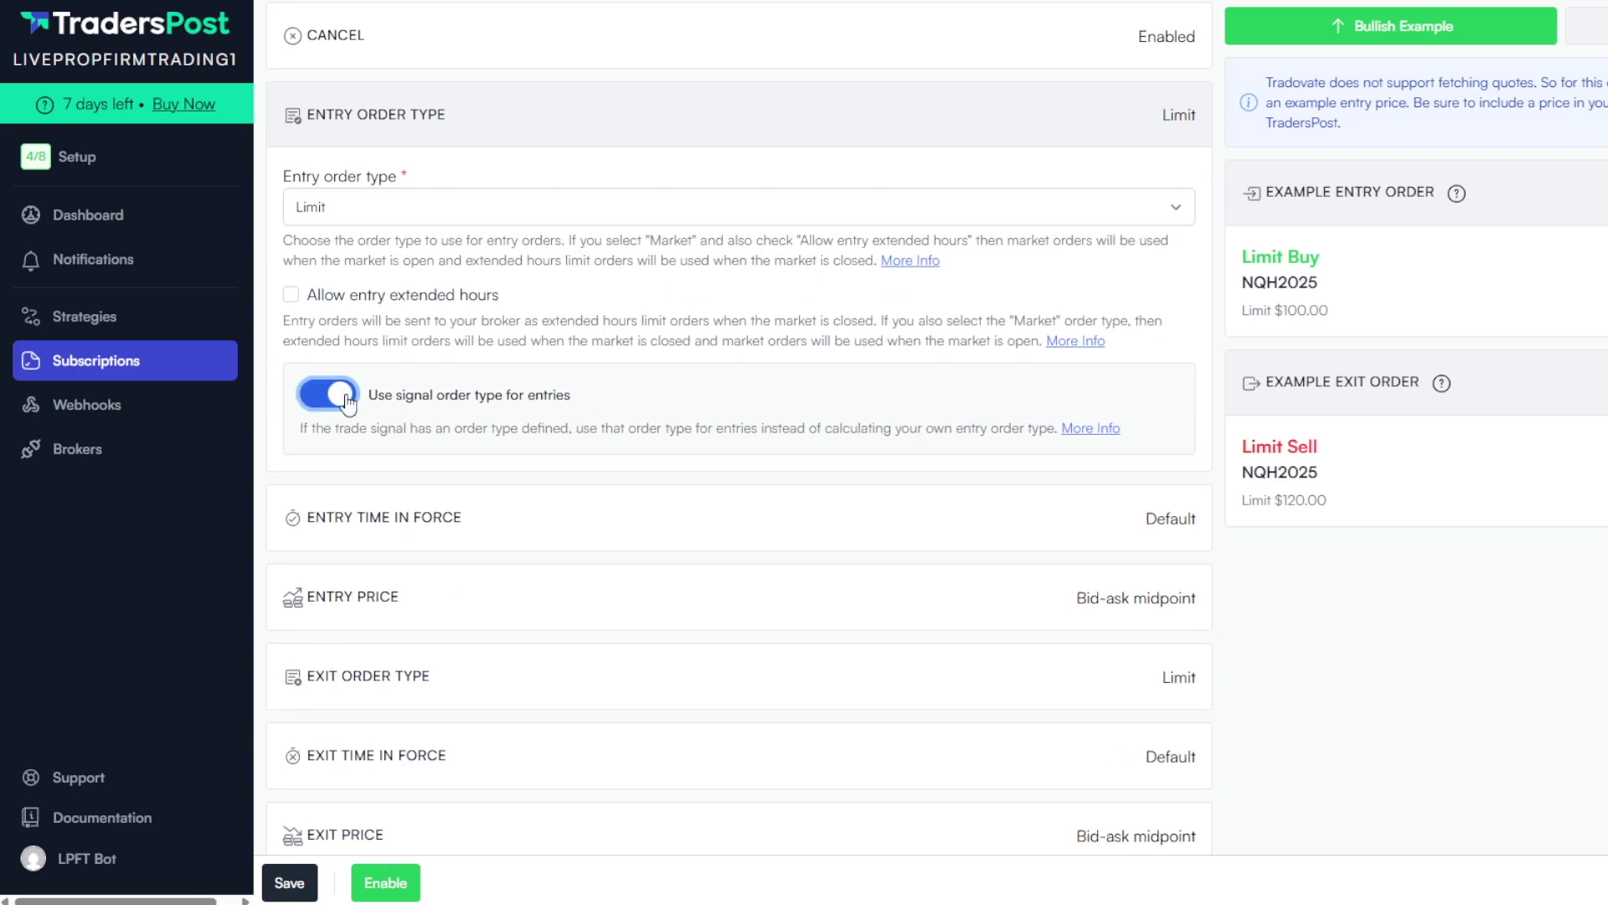
pyautogui.click(499, 534)
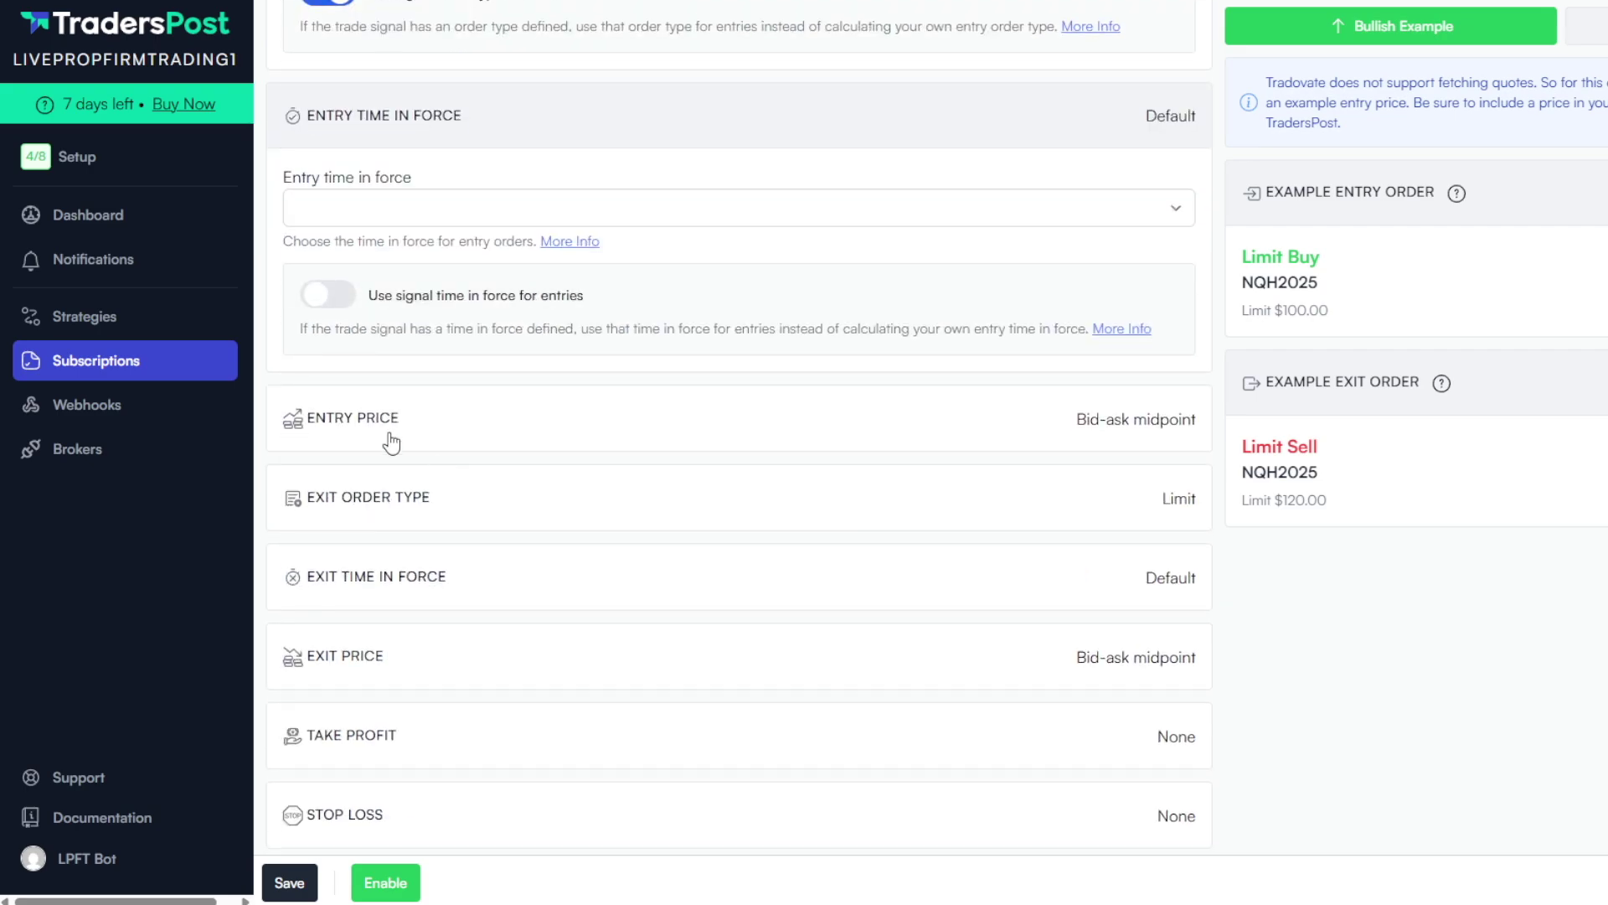
pyautogui.click(524, 429)
pyautogui.click(513, 453)
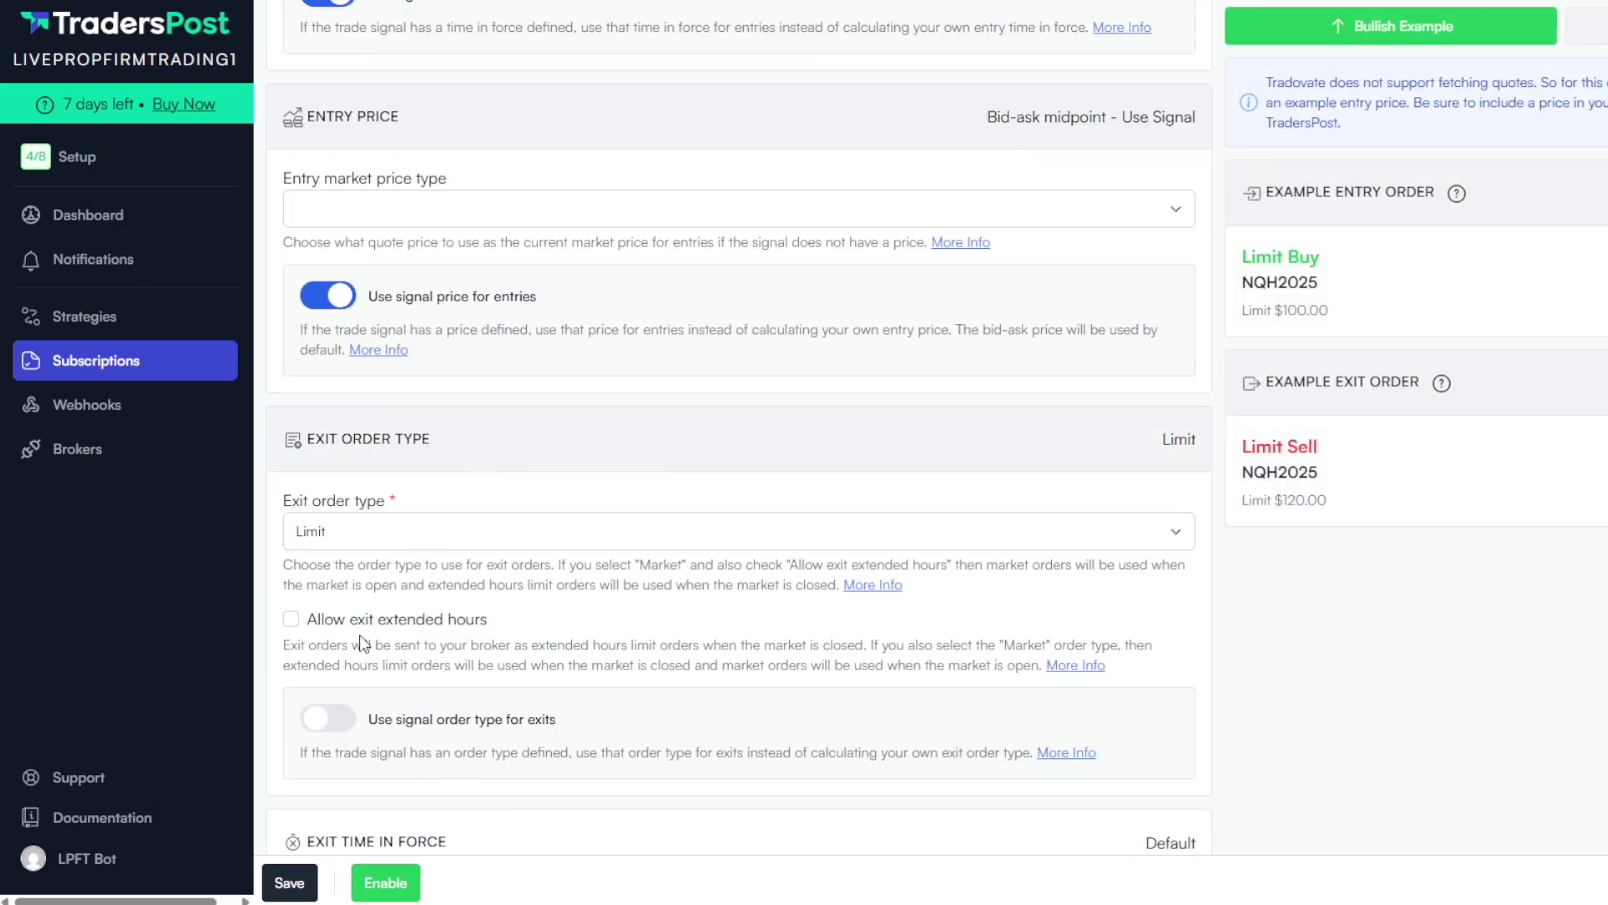
pyautogui.click(618, 474)
pyautogui.click(328, 770)
pyautogui.click(611, 552)
pyautogui.click(335, 733)
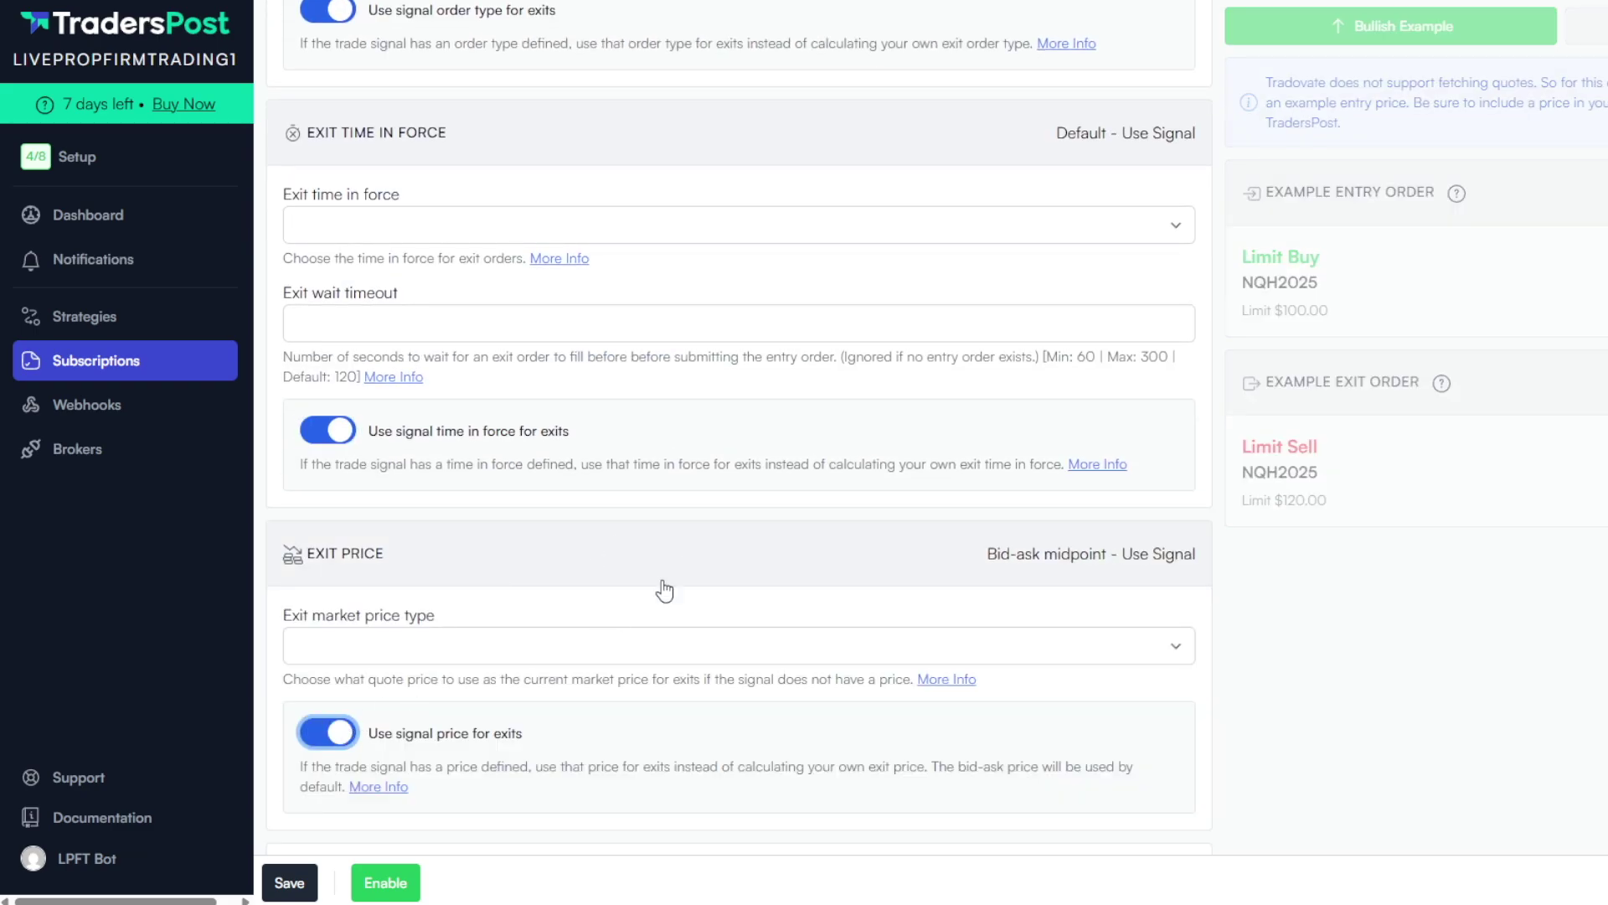
pyautogui.scroll(-3, 664, 591)
pyautogui.click(384, 882)
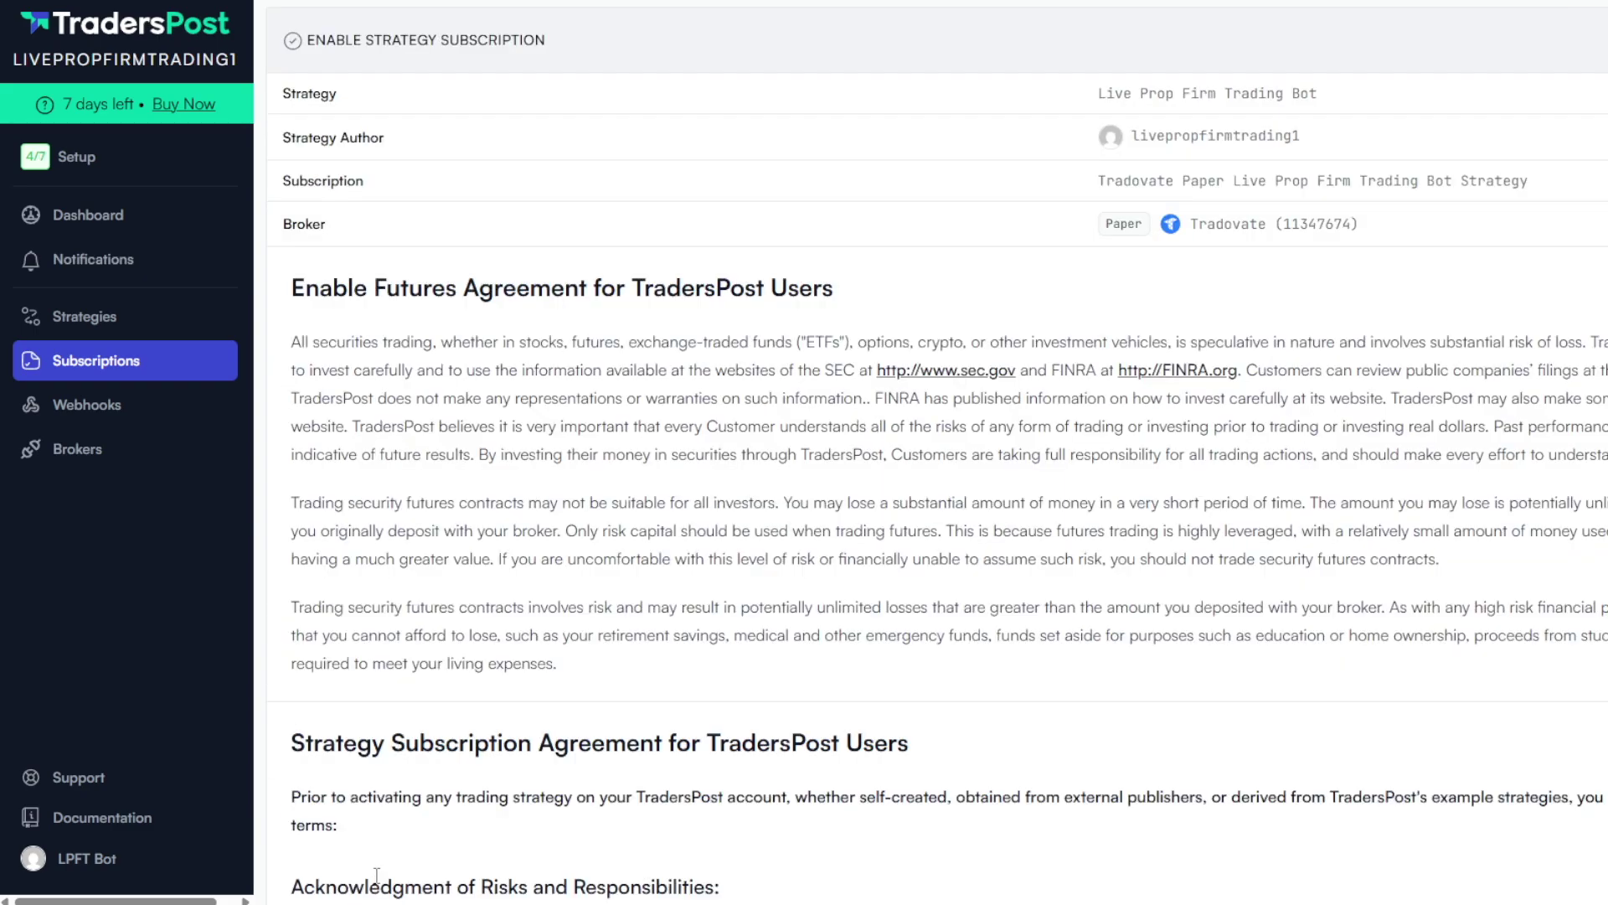
# Accept the agreements at the bottom and enable the Tradovate Paper strategy subscription
pyautogui.scroll(-10, 432, 702)
pyautogui.scroll(-8, 431, 702)
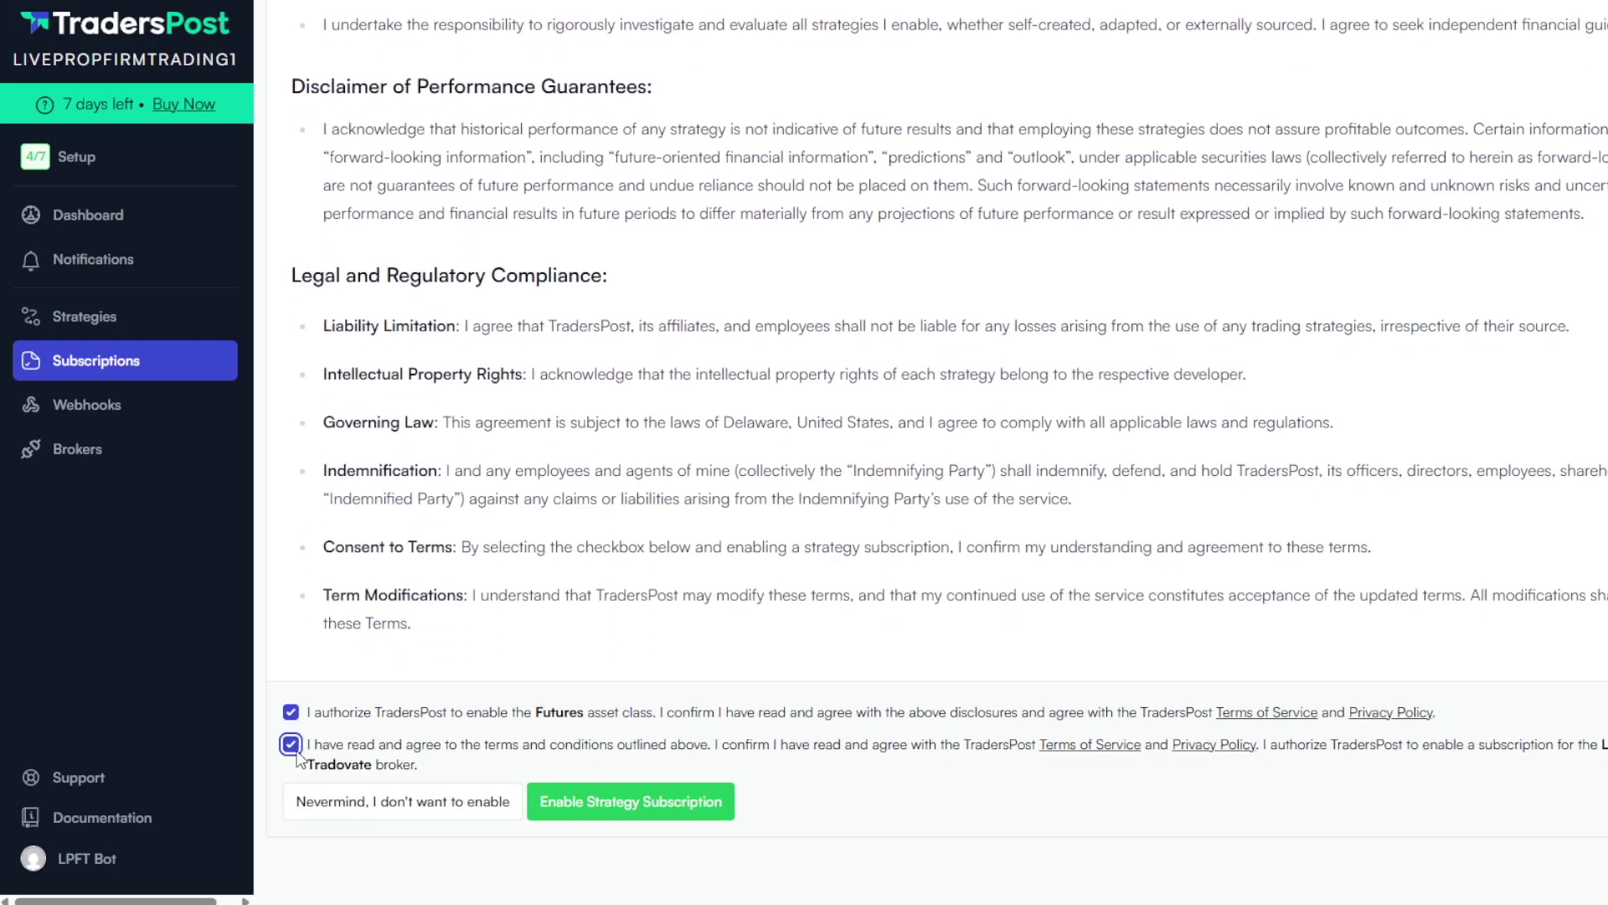
pyautogui.click(702, 809)
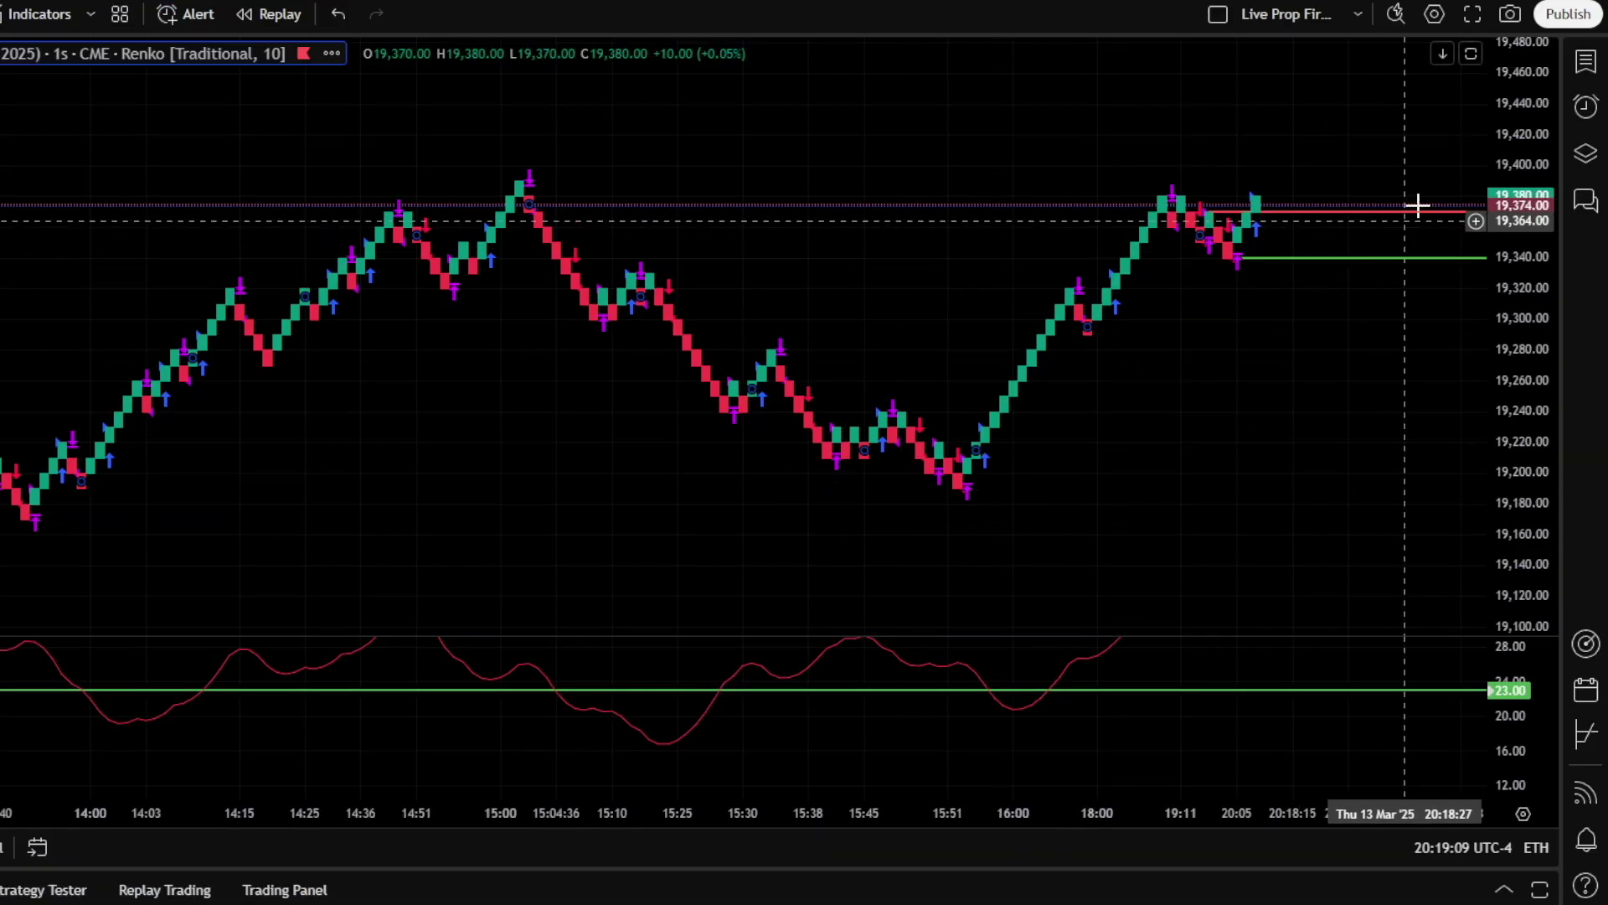
# Create an alert on the trading bot strategy's alert() calls only, named 'Live Prop Firm Trading Bot'
pyautogui.click(1587, 107)
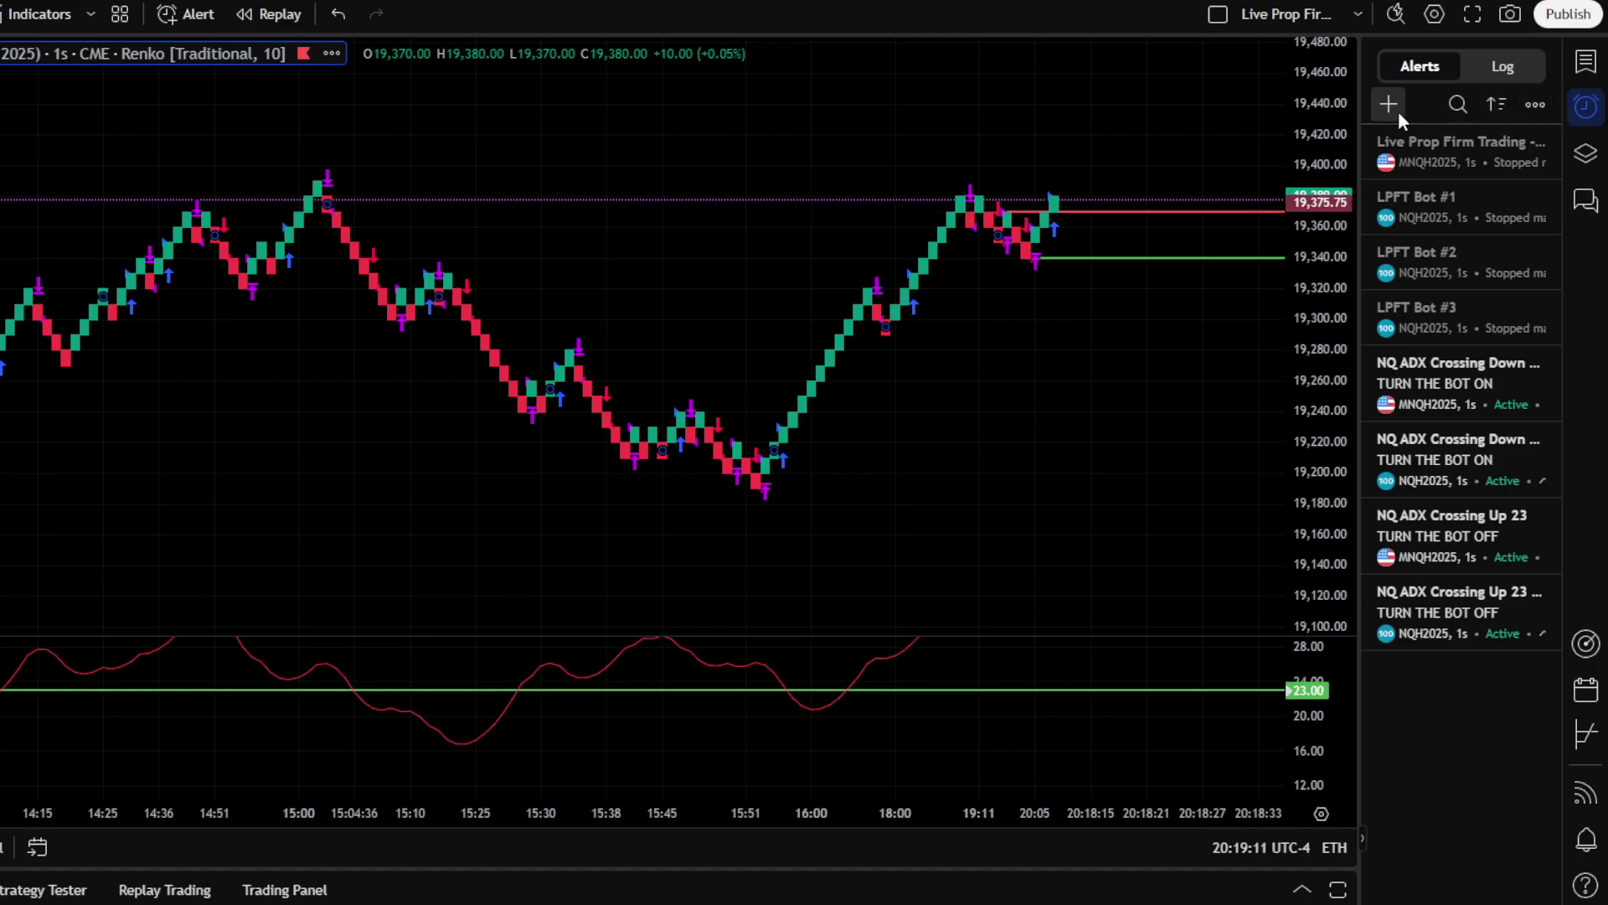
pyautogui.click(1389, 105)
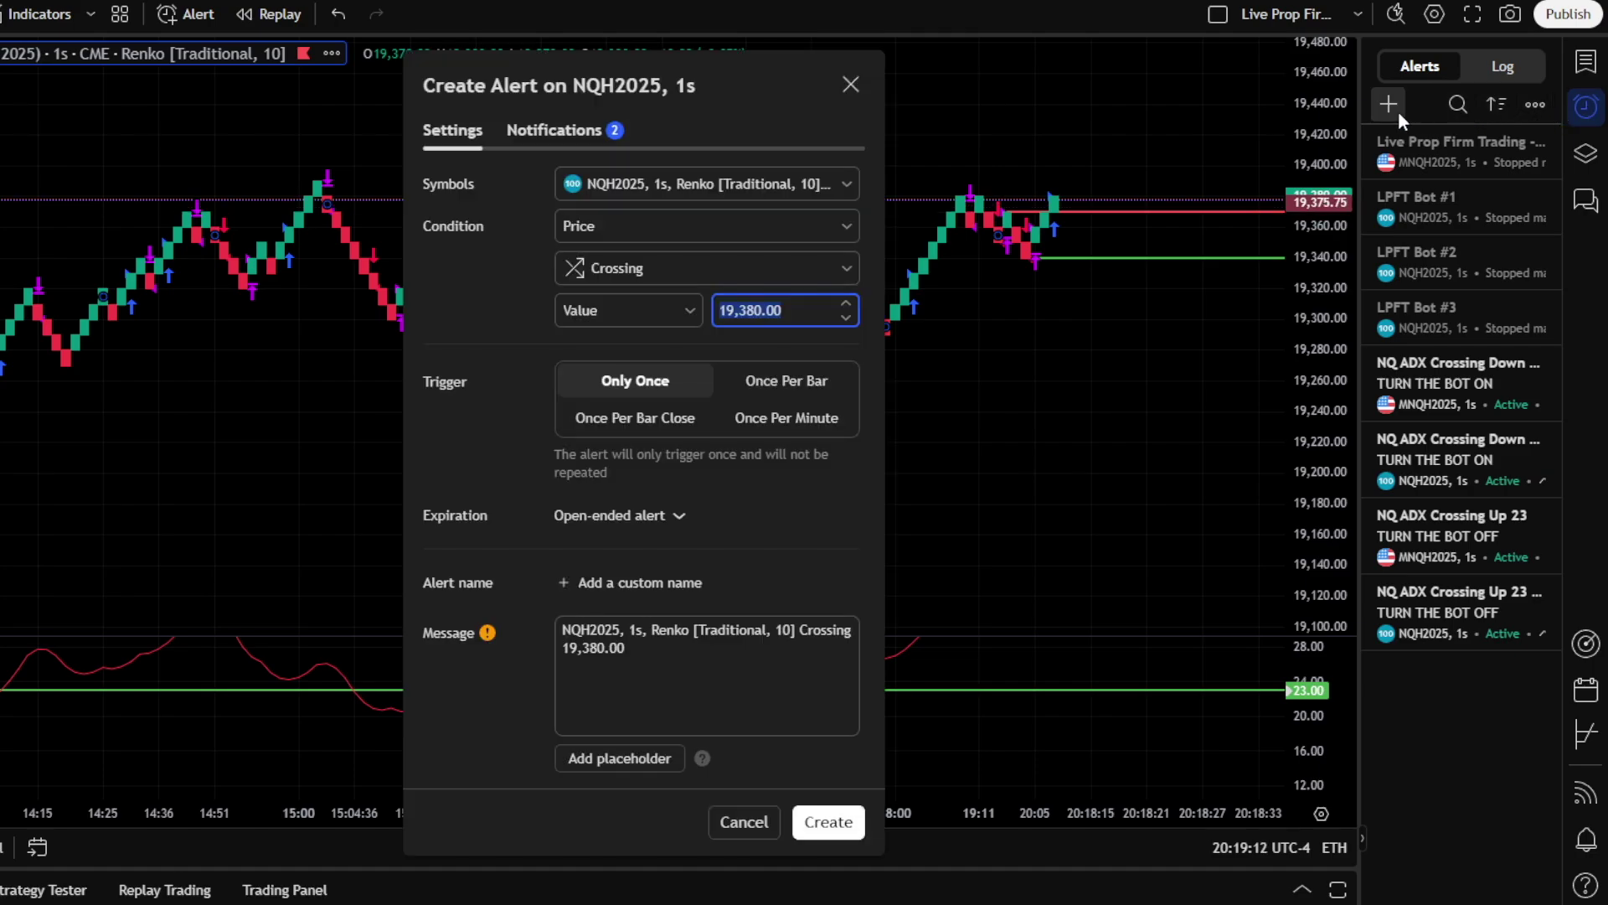
pyautogui.click(838, 226)
pyautogui.click(781, 335)
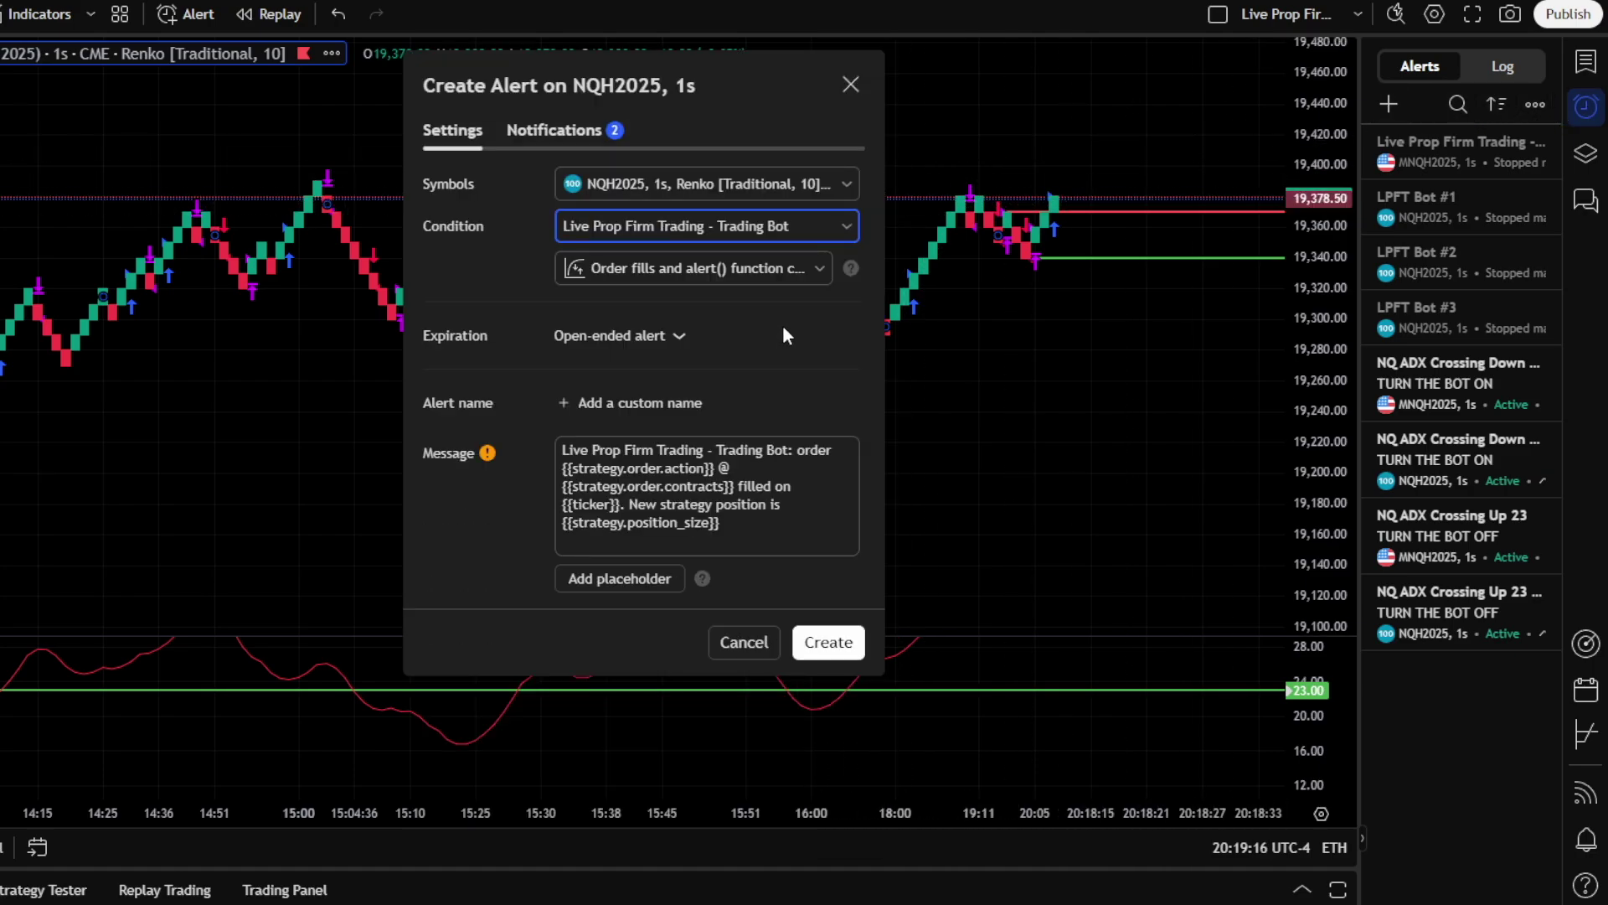
pyautogui.click(801, 268)
pyautogui.click(770, 369)
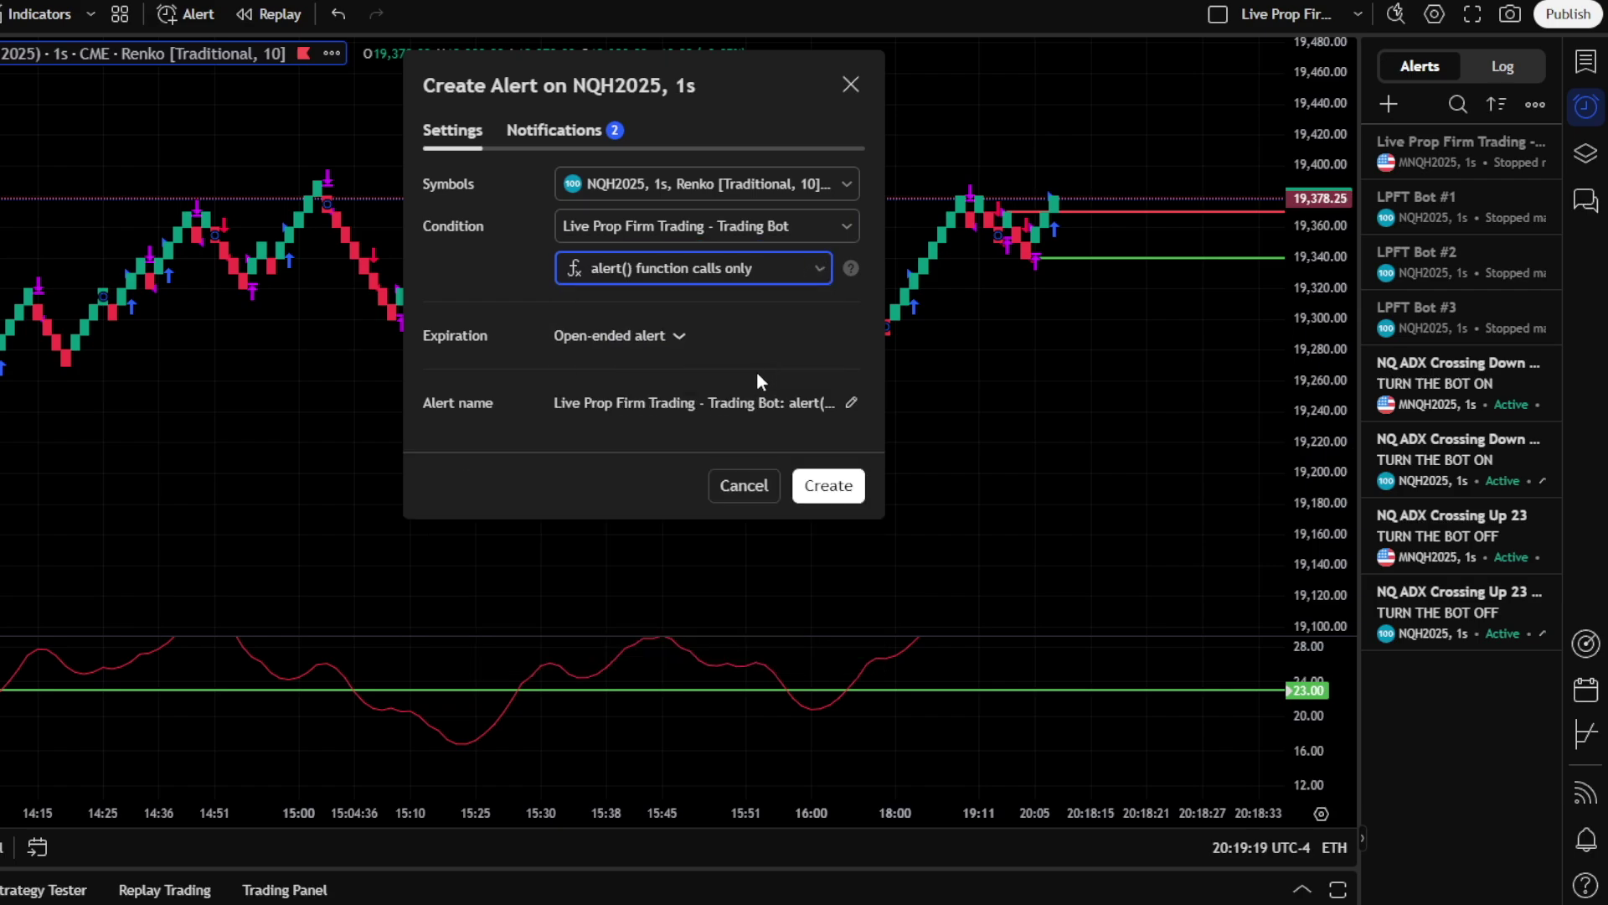
pyautogui.click(722, 405)
pyautogui.hotkey('ctrl', 'a')
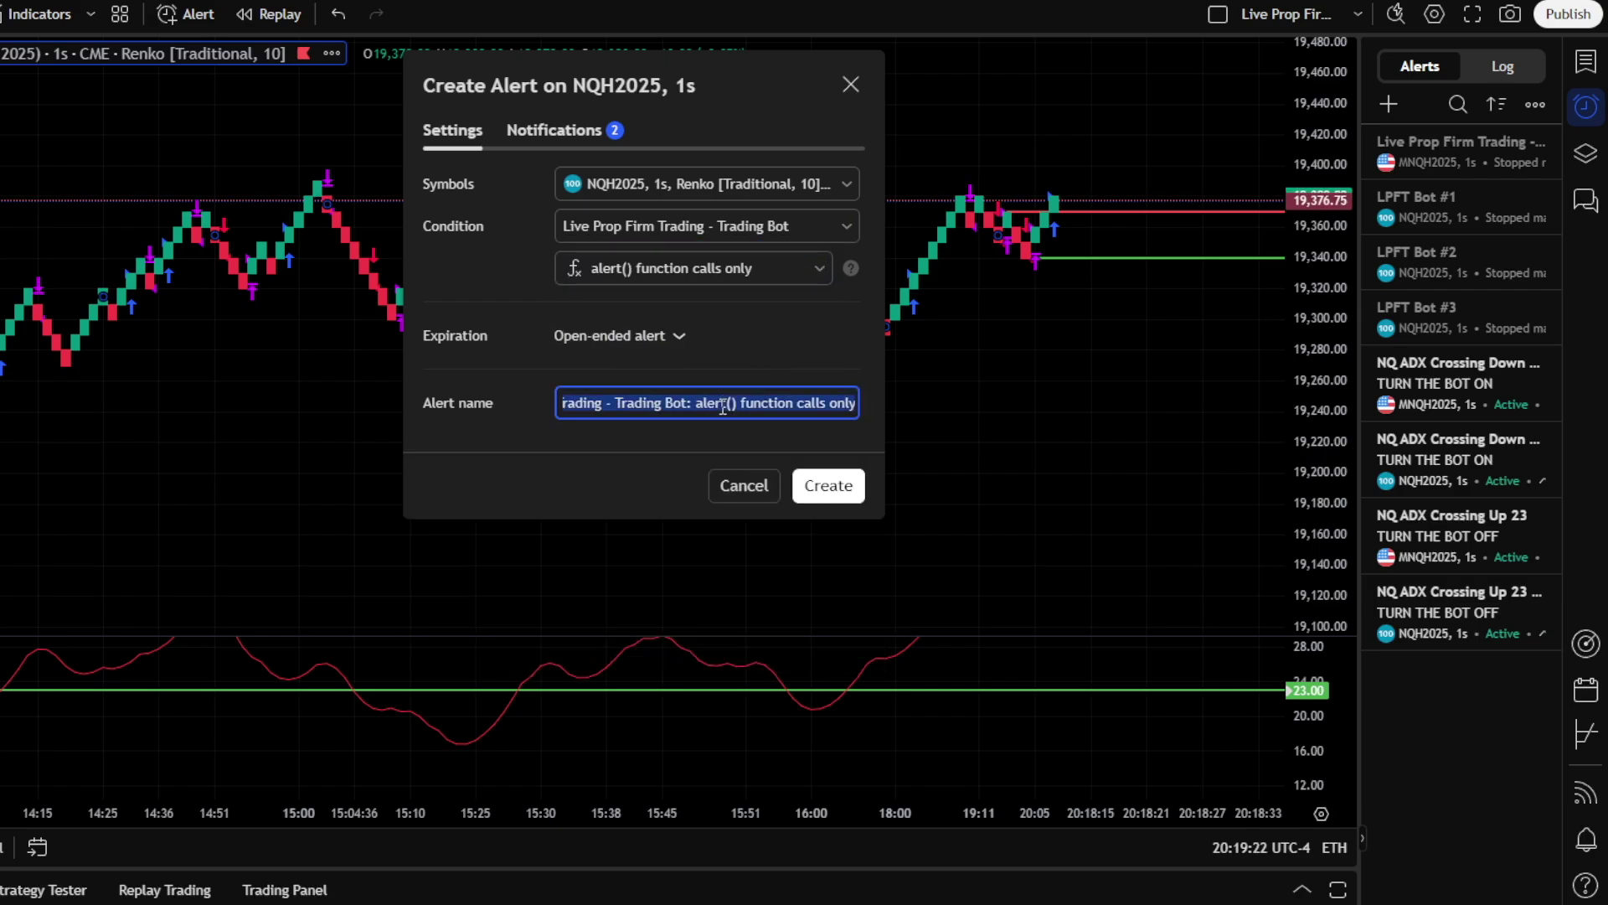
pyautogui.write('Live Prop Firm Trading Bot')
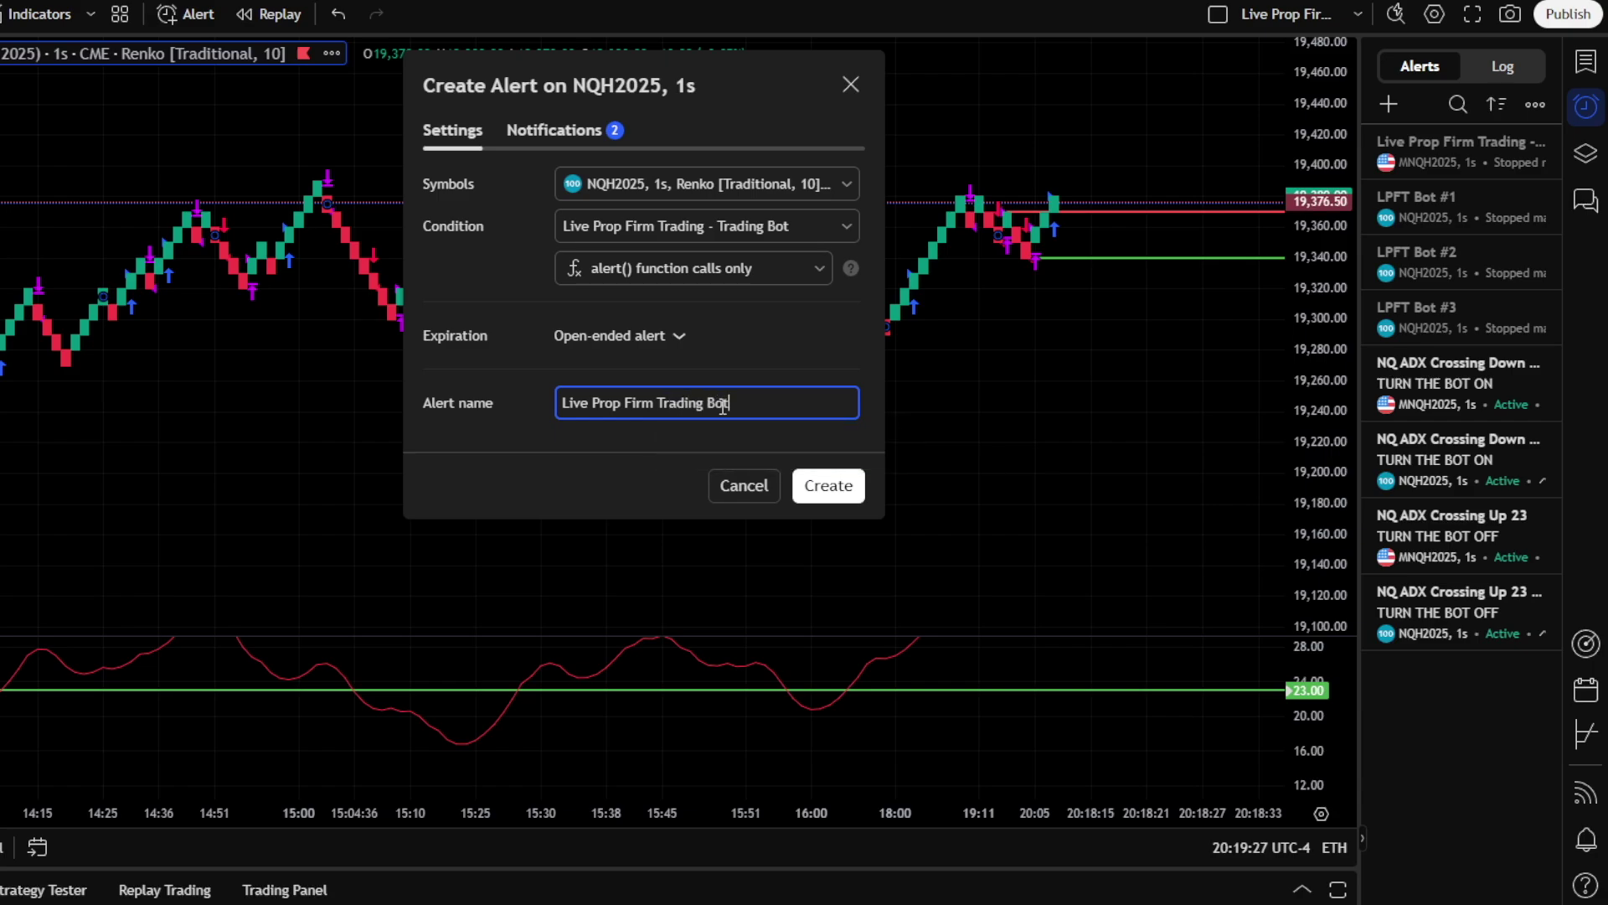
# Paste the TradersPost webhook URL into the alert's notifications and create the alert
pyautogui.click(569, 137)
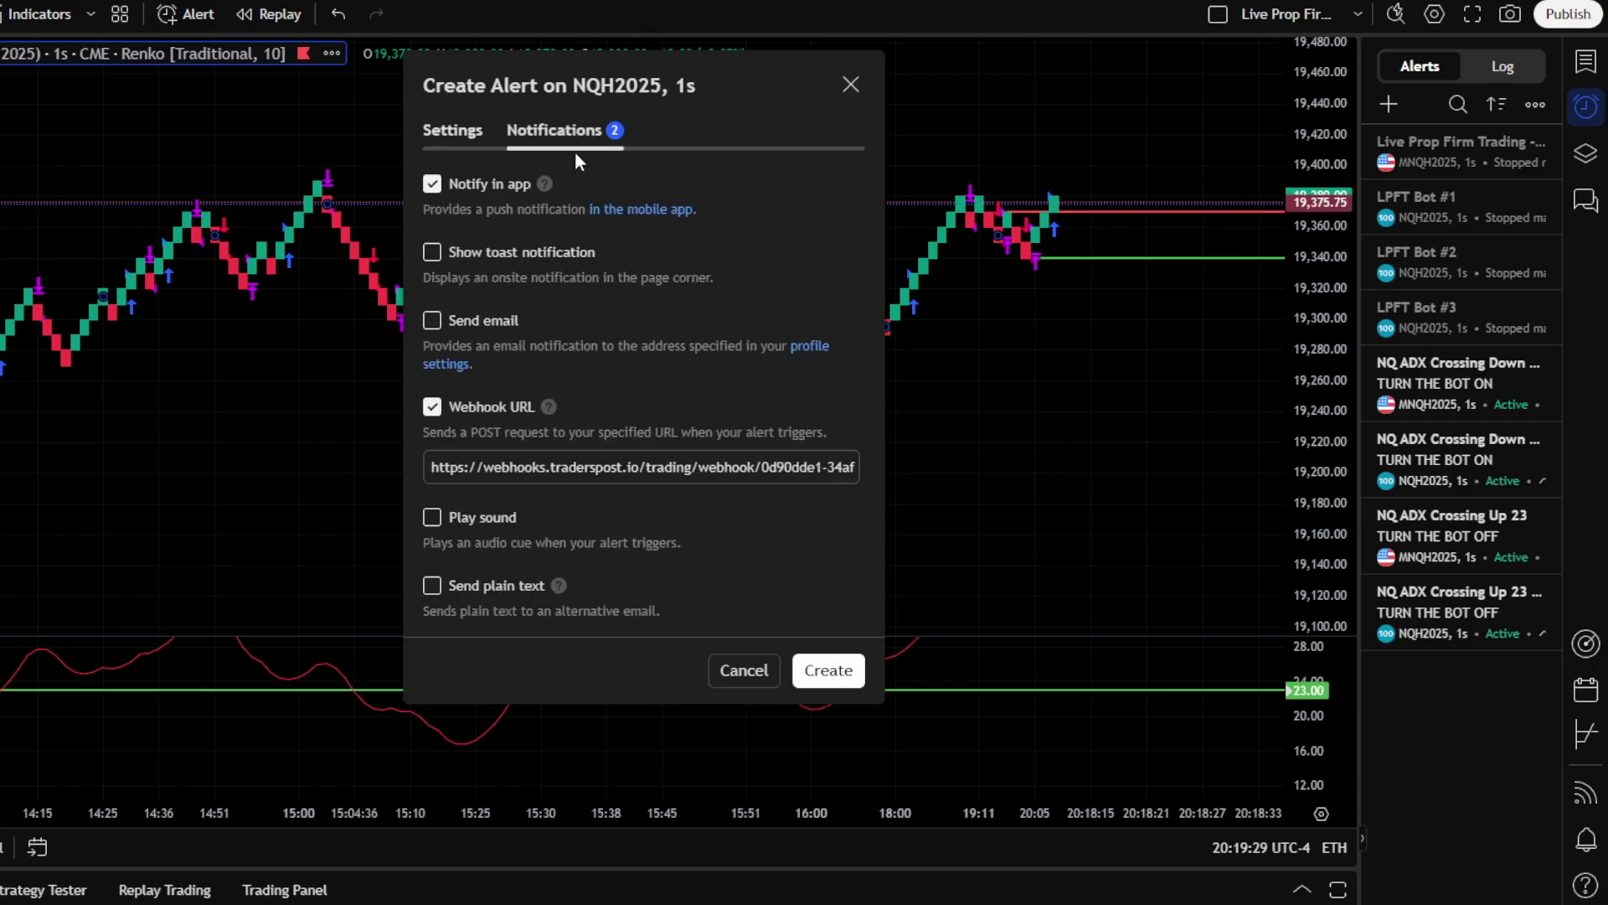
pyautogui.click(725, 458)
pyautogui.hotkey('ctrl', 'a')
pyautogui.hotkey('ctrl', 'v')
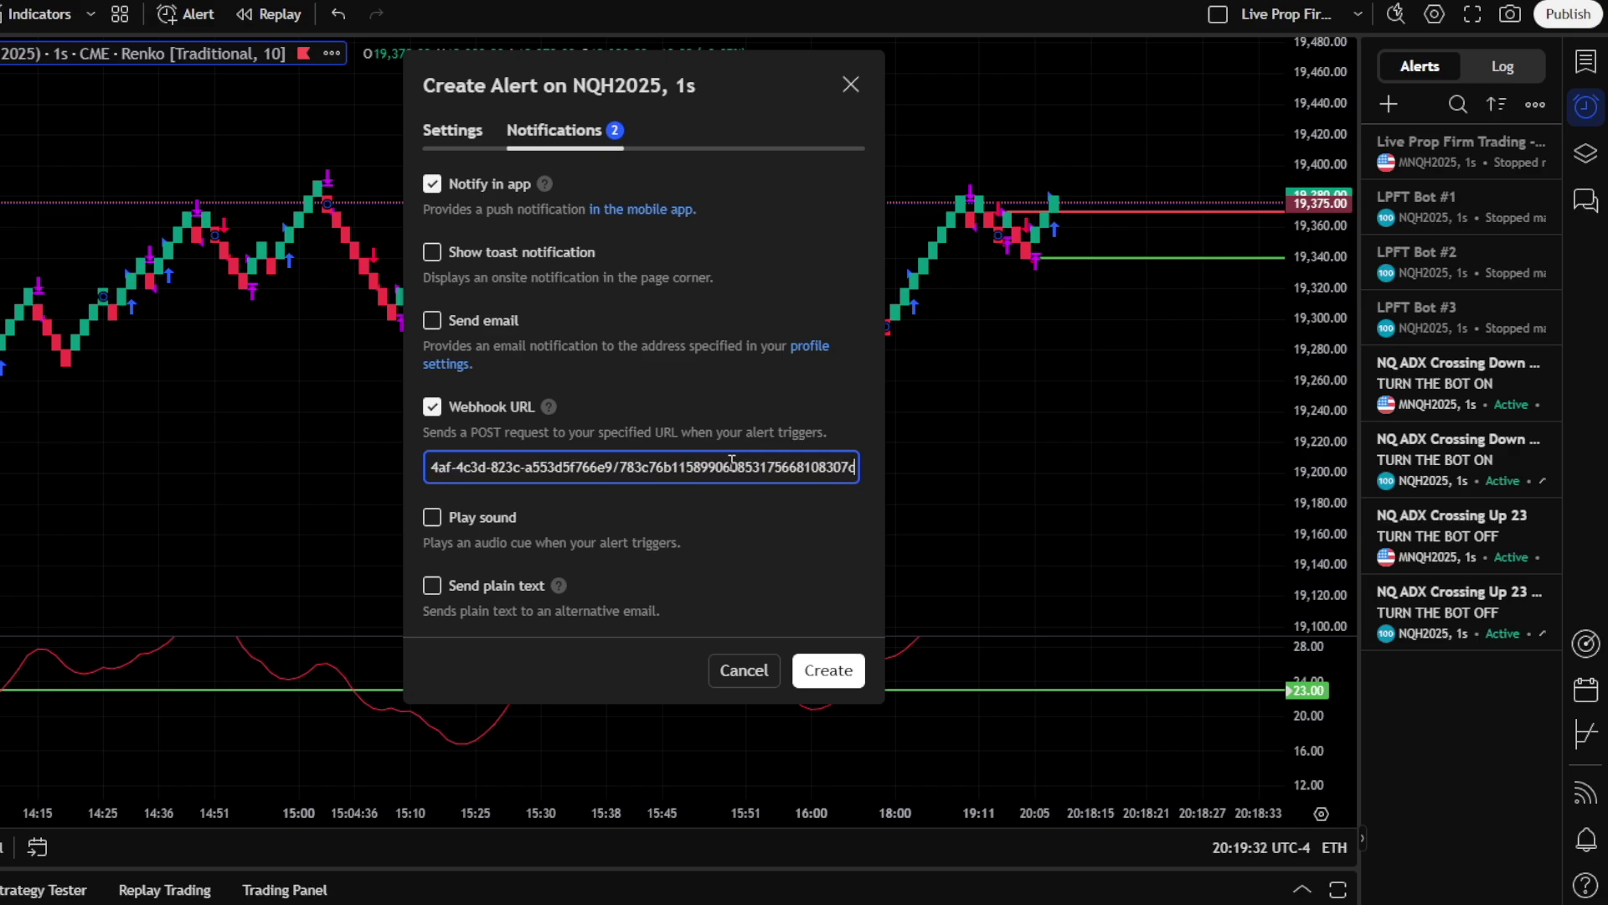
pyautogui.click(839, 674)
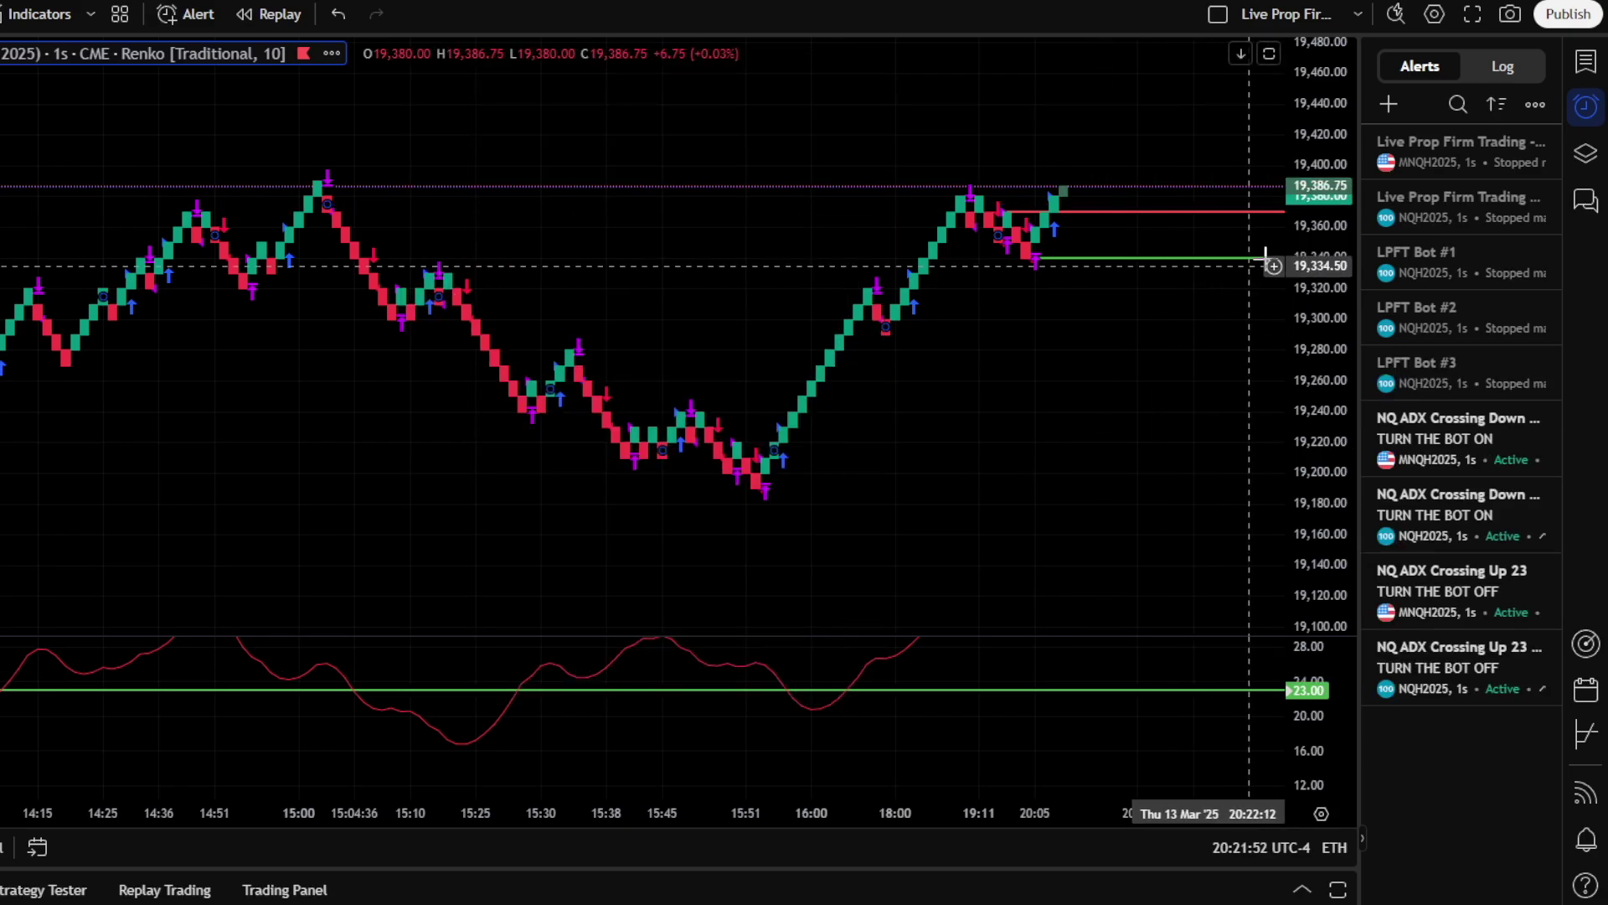
# Create an ADX (14, 14) Crossing Up alert, once per bar close, named 'ADX Crossing UP' sending 'Turn the bot OFF!'
pyautogui.hotkey('alt', 'a')
pyautogui.click(737, 226)
pyautogui.click(741, 297)
pyautogui.click(708, 268)
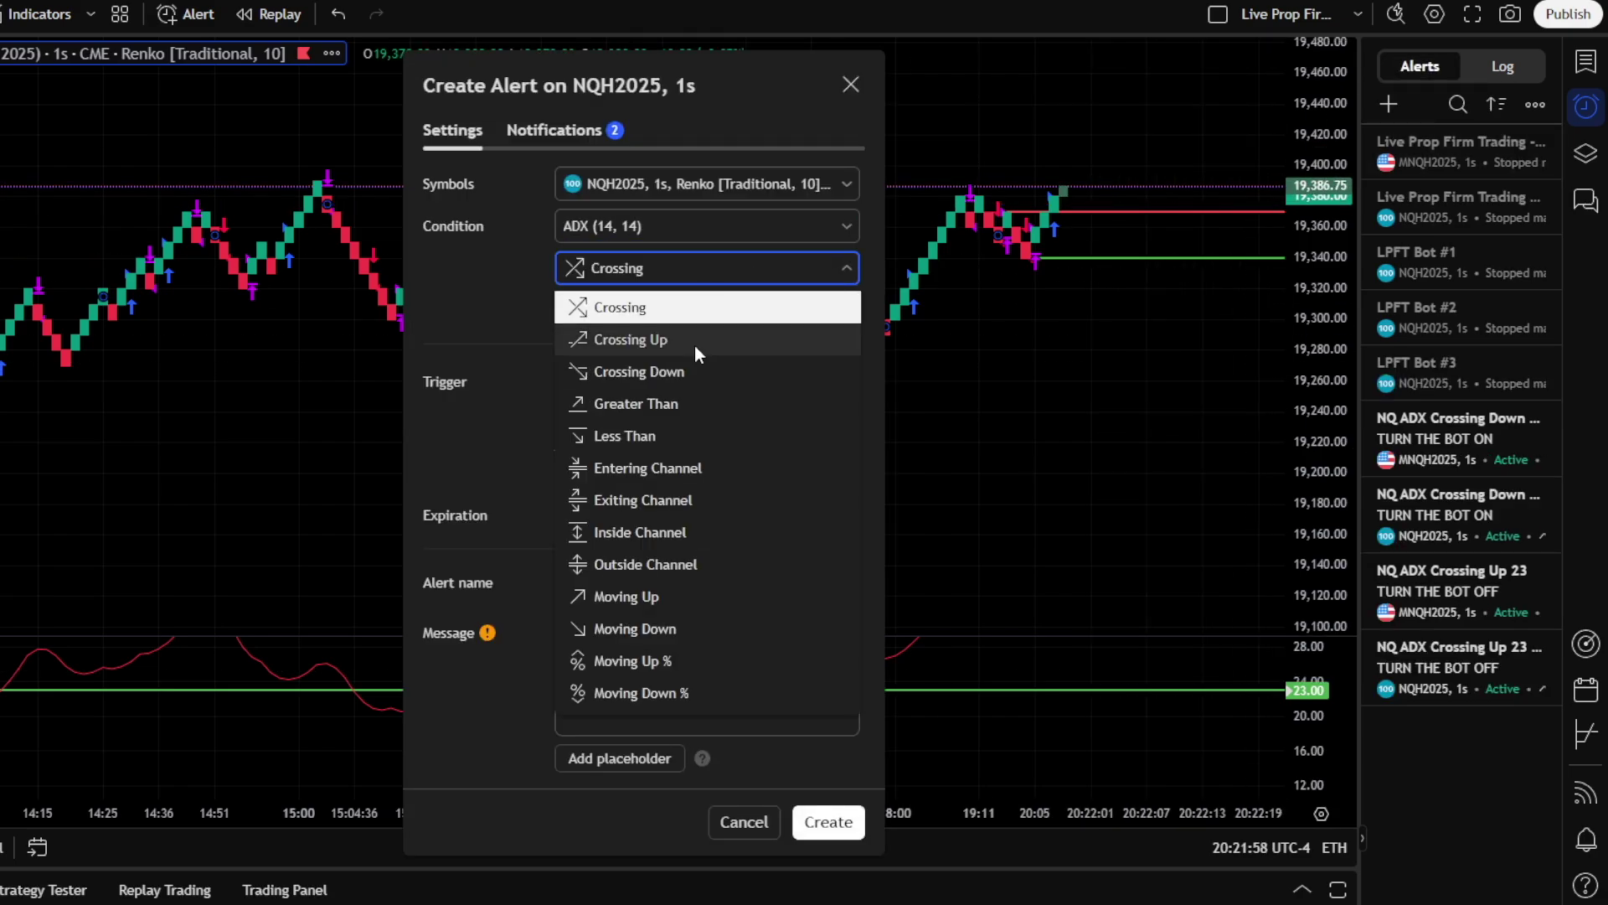
pyautogui.click(705, 335)
pyautogui.click(634, 417)
pyautogui.click(643, 582)
pyautogui.write('ADX Crossing UP')
pyautogui.click(675, 693)
pyautogui.hotkey('ctrl', 'a')
pyautogui.write('Turn the bot OFF!')
pyautogui.click(827, 822)
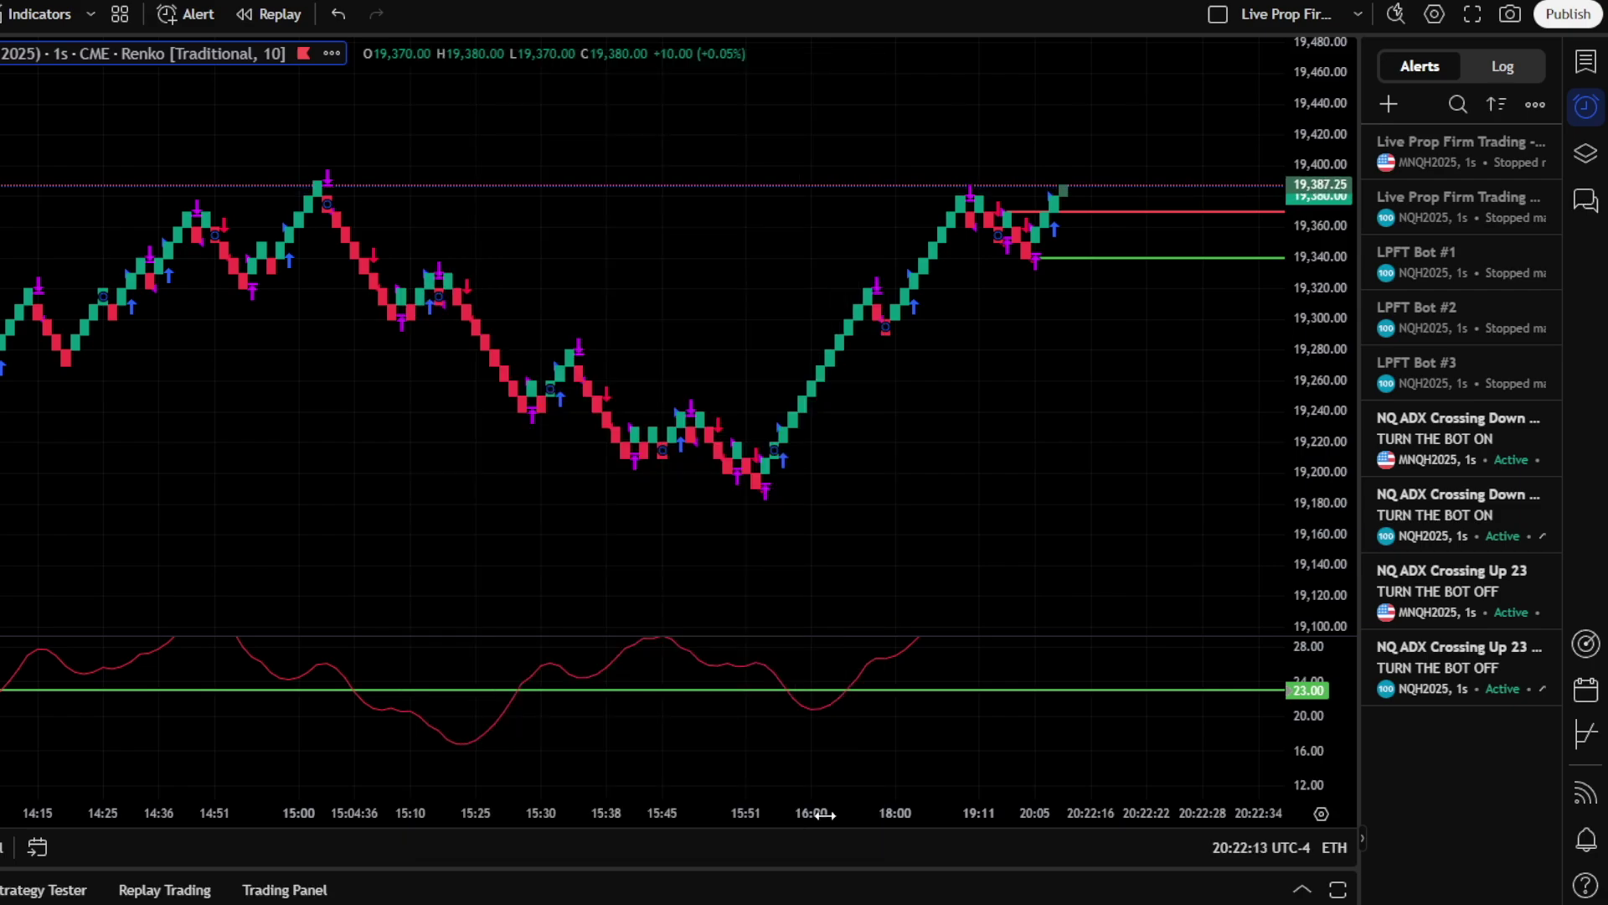
# Create an ADX Crossing Down alert 'ADX Crossing DOWN' sending 'Turn the bot ON', then restart and re-pause the strategy alert
pyautogui.click(1388, 104)
pyautogui.click(791, 228)
pyautogui.click(753, 294)
pyautogui.click(772, 277)
pyautogui.click(639, 371)
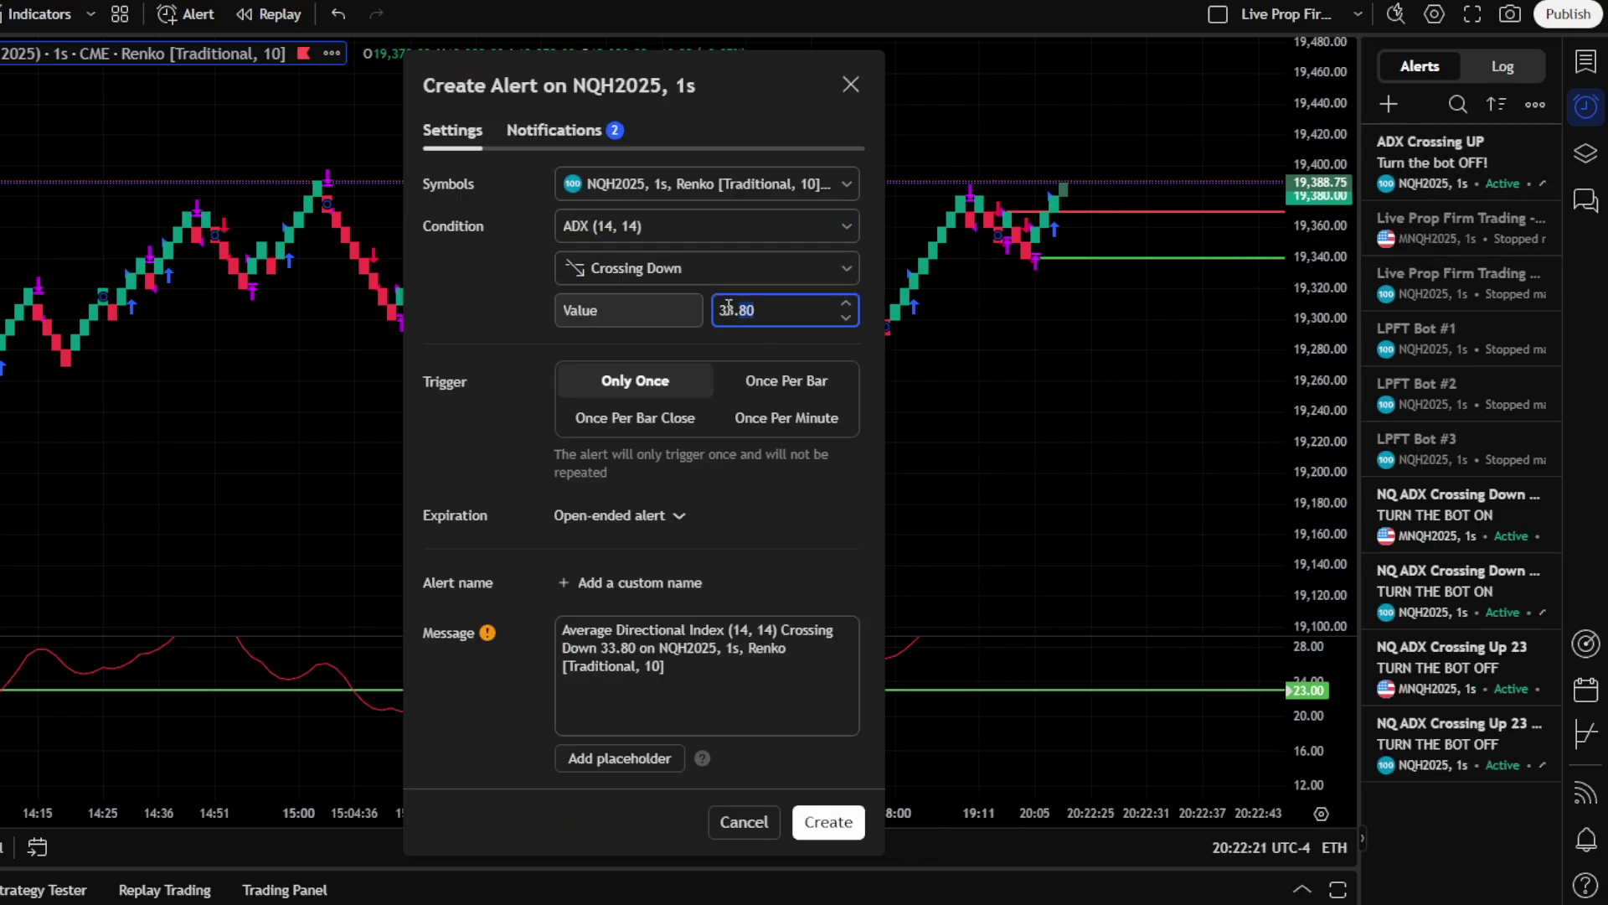
pyautogui.click(635, 417)
pyautogui.click(680, 583)
pyautogui.write('ADX Crossing DOWN')
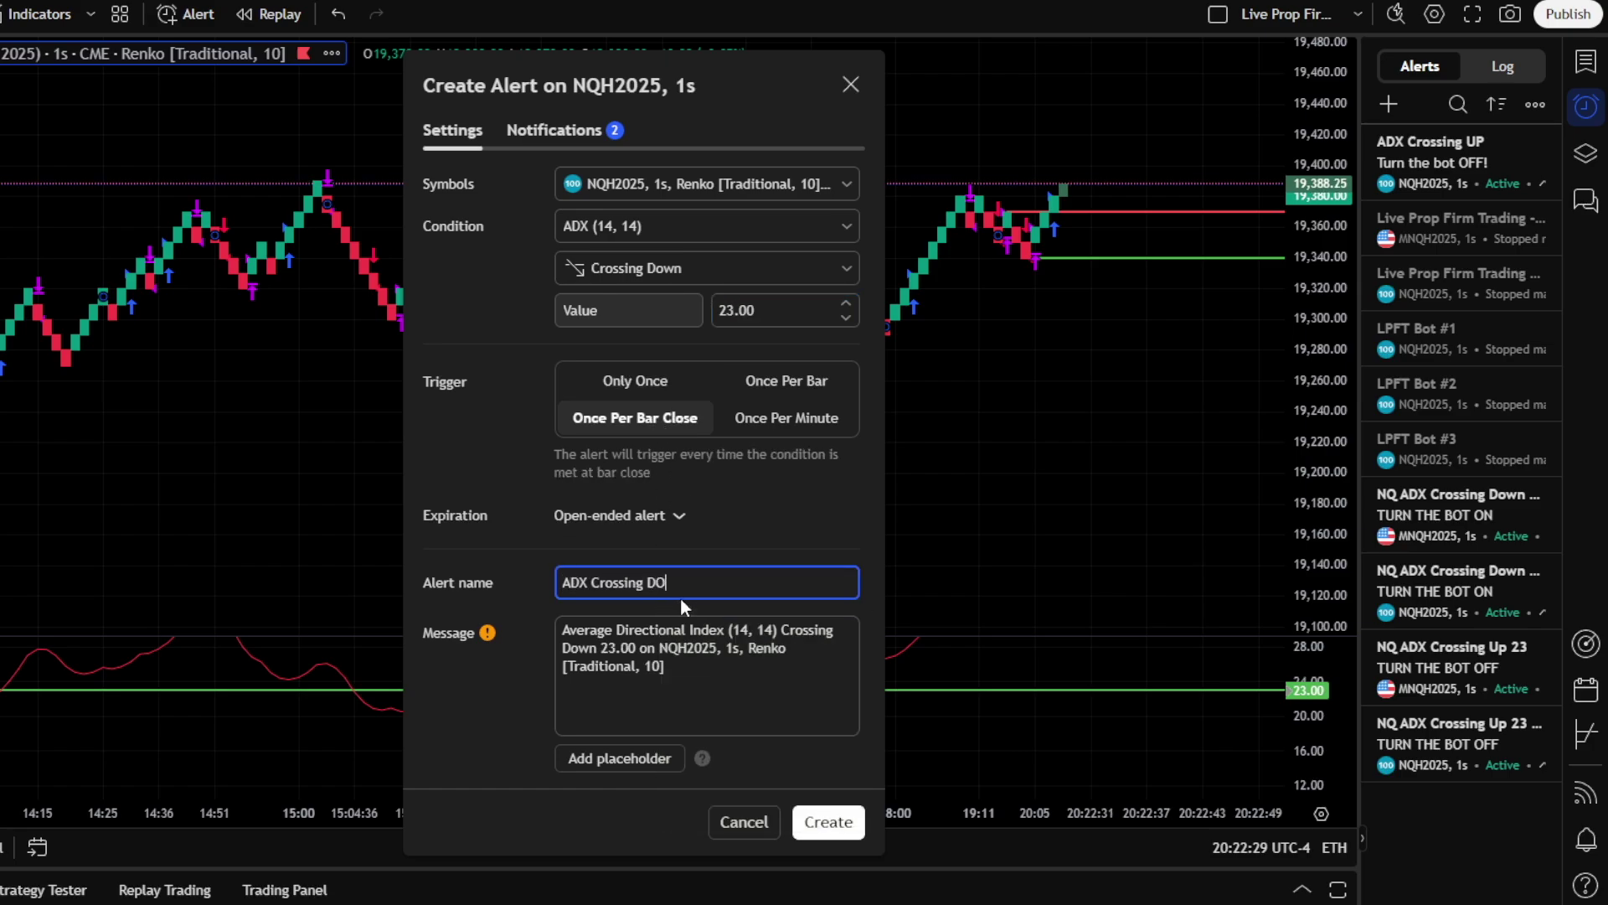
pyautogui.click(675, 692)
pyautogui.hotkey('ctrl', 'a')
pyautogui.write('Turn the bot ON')
pyautogui.click(827, 822)
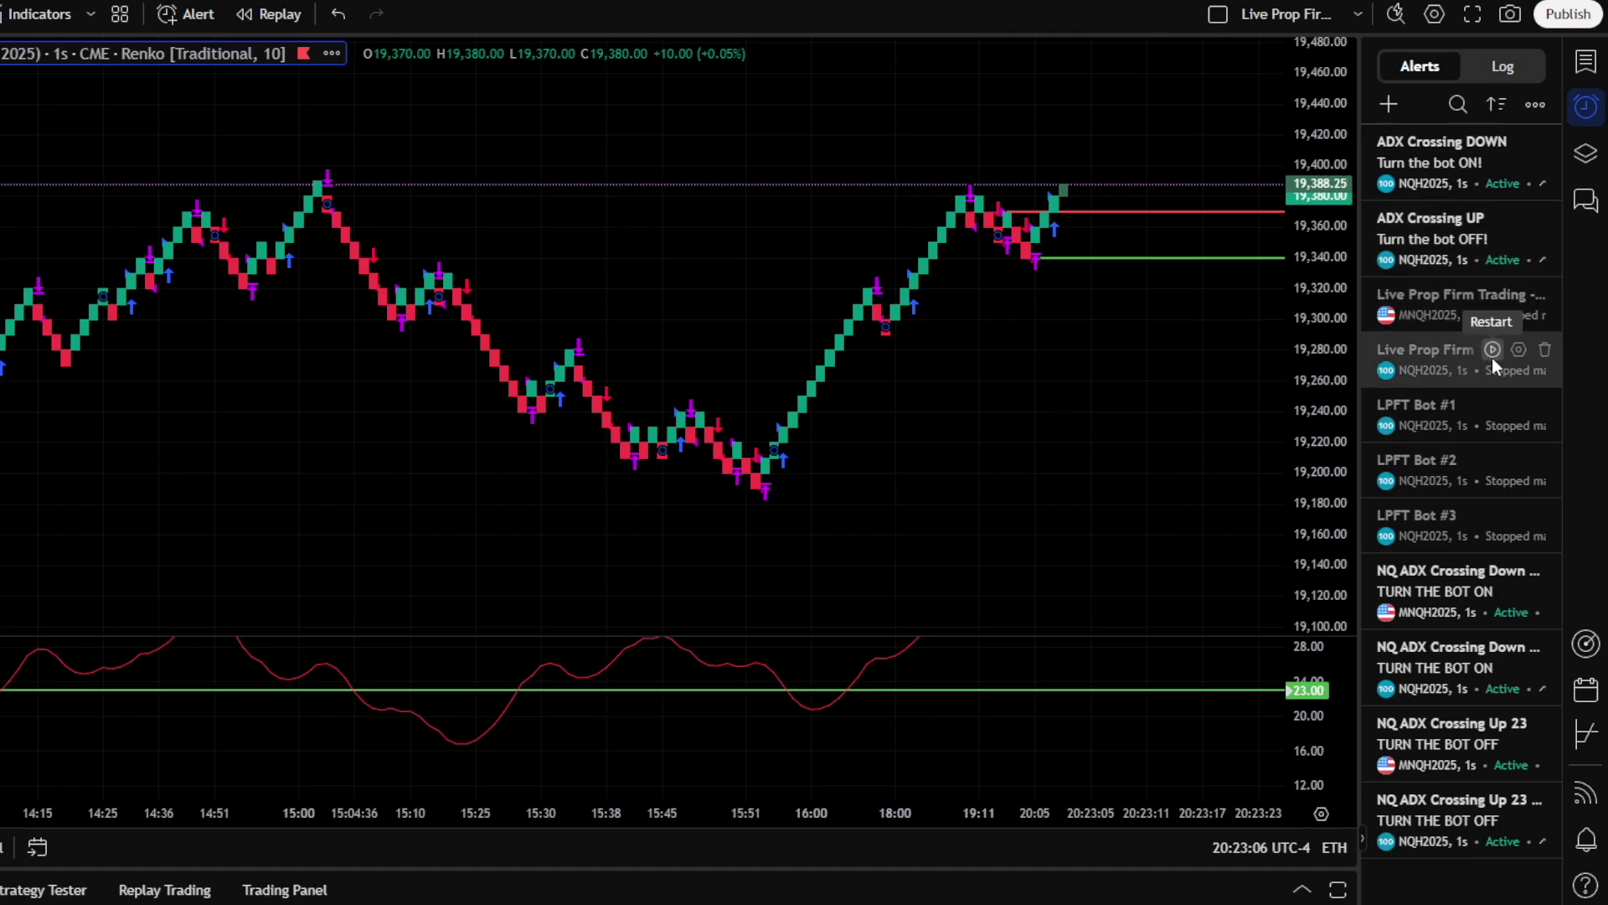
pyautogui.click(1492, 357)
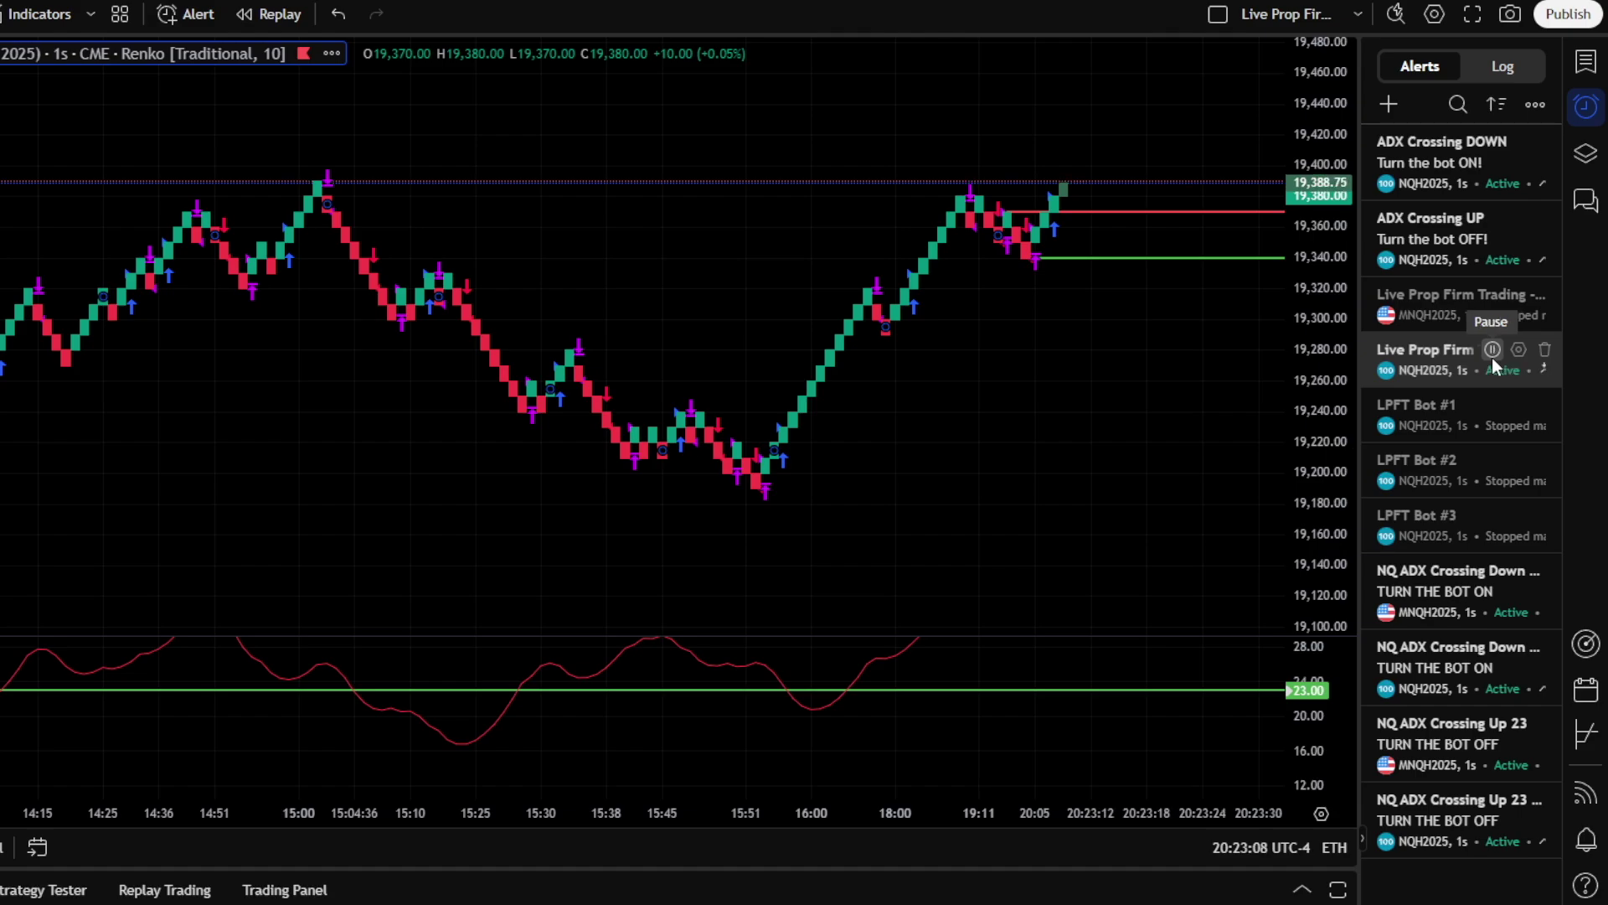
pyautogui.click(1492, 351)
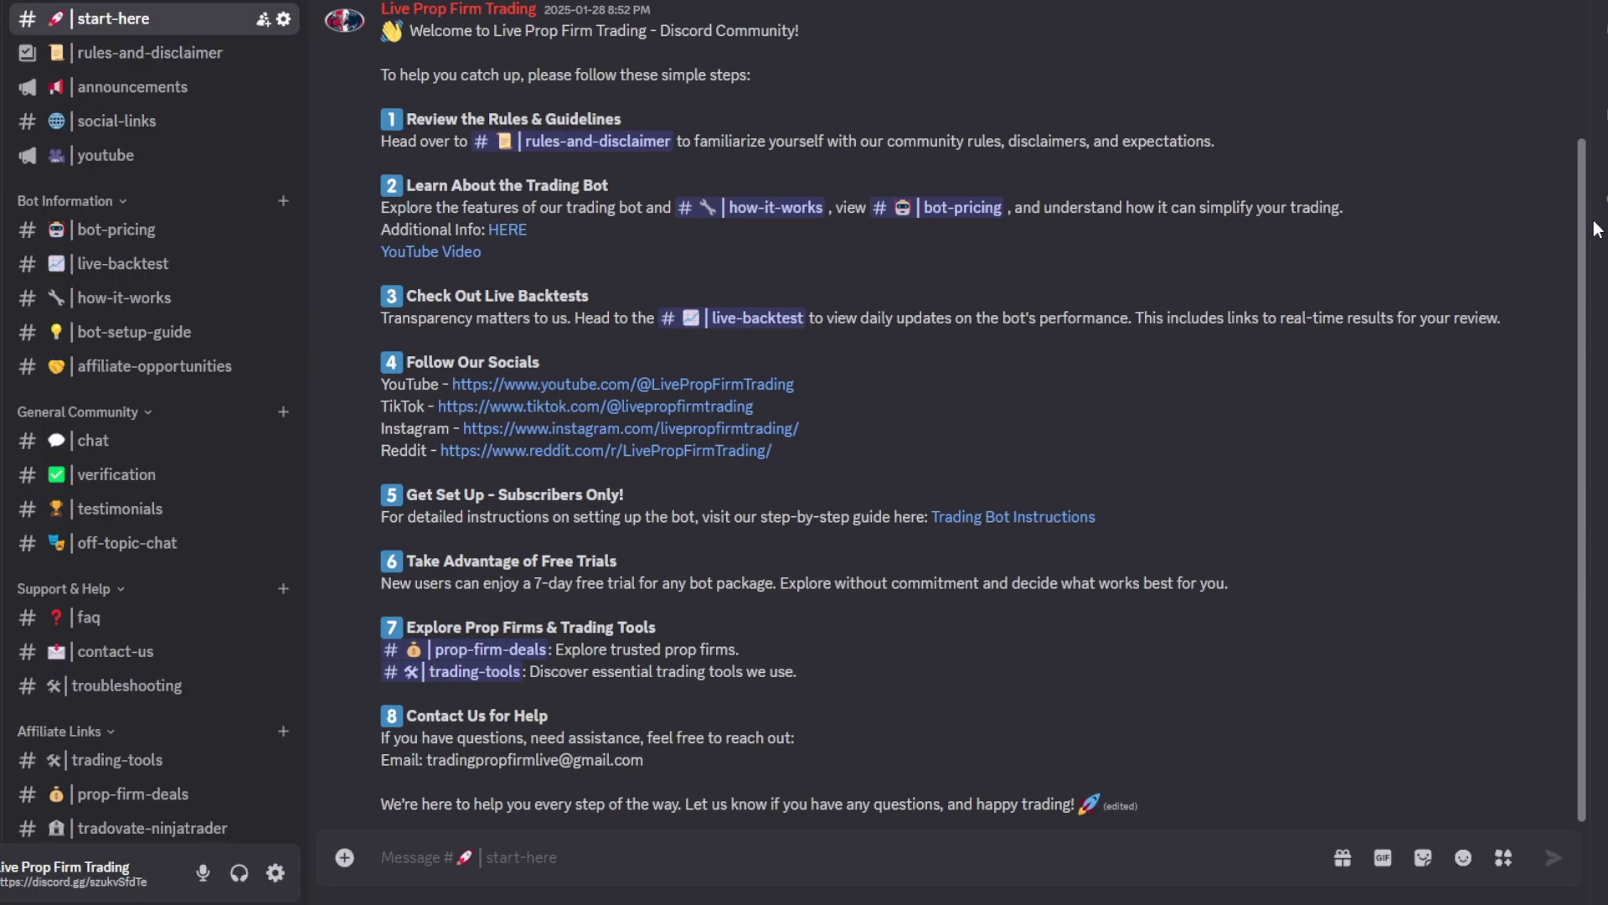
# Browse the chat and live-backtest channels, then scroll through members' results in testimonials
pyautogui.click(191, 452)
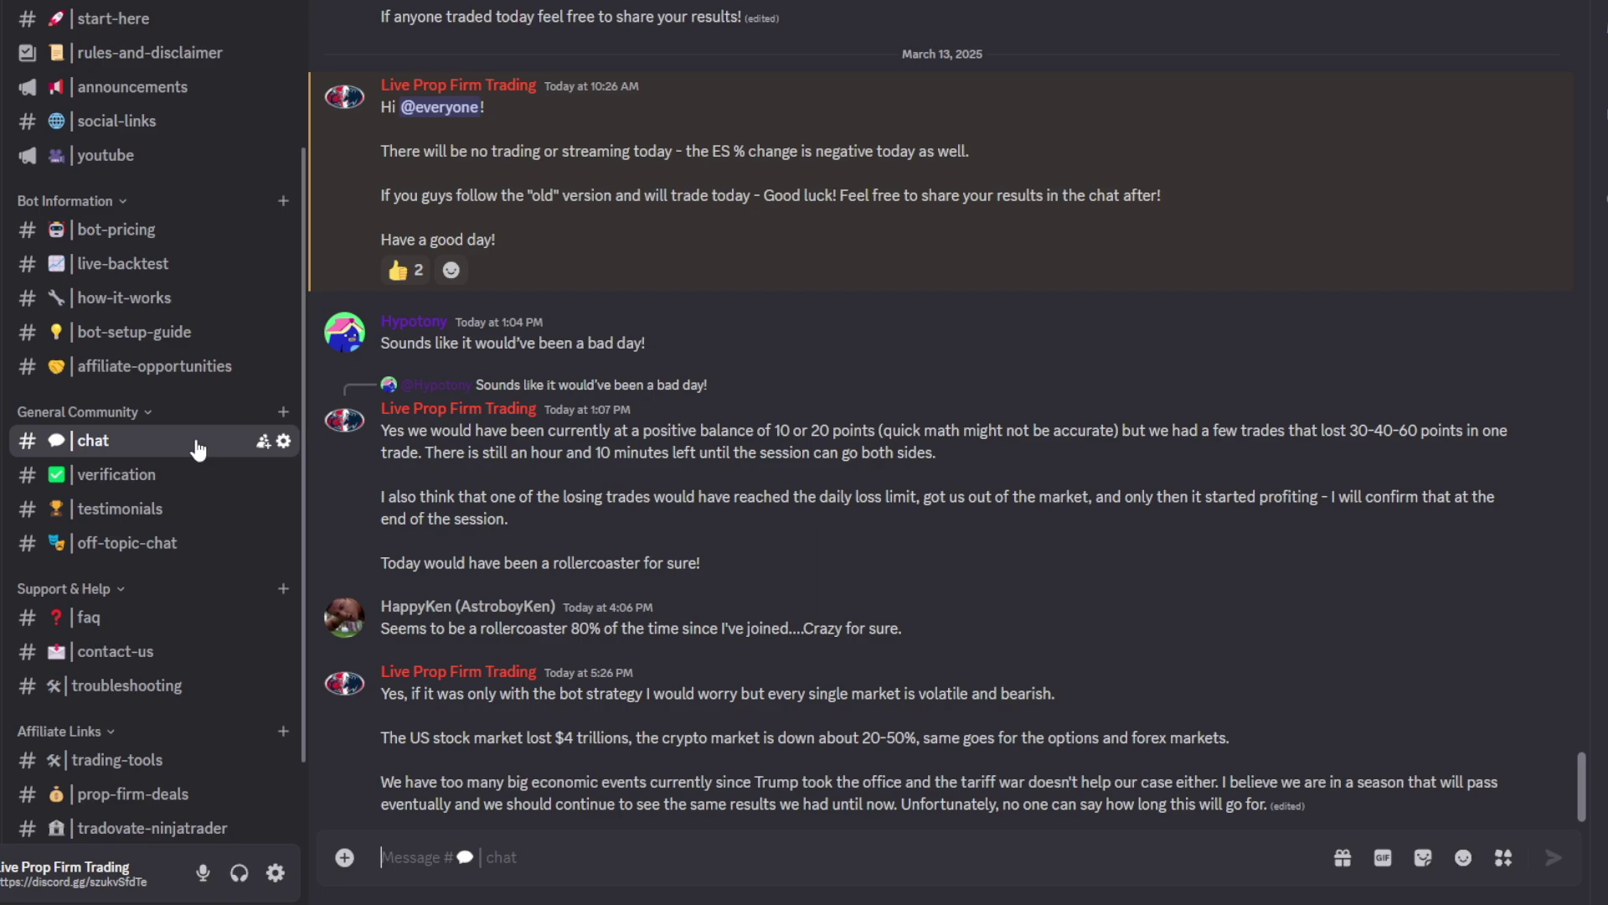
pyautogui.click(219, 276)
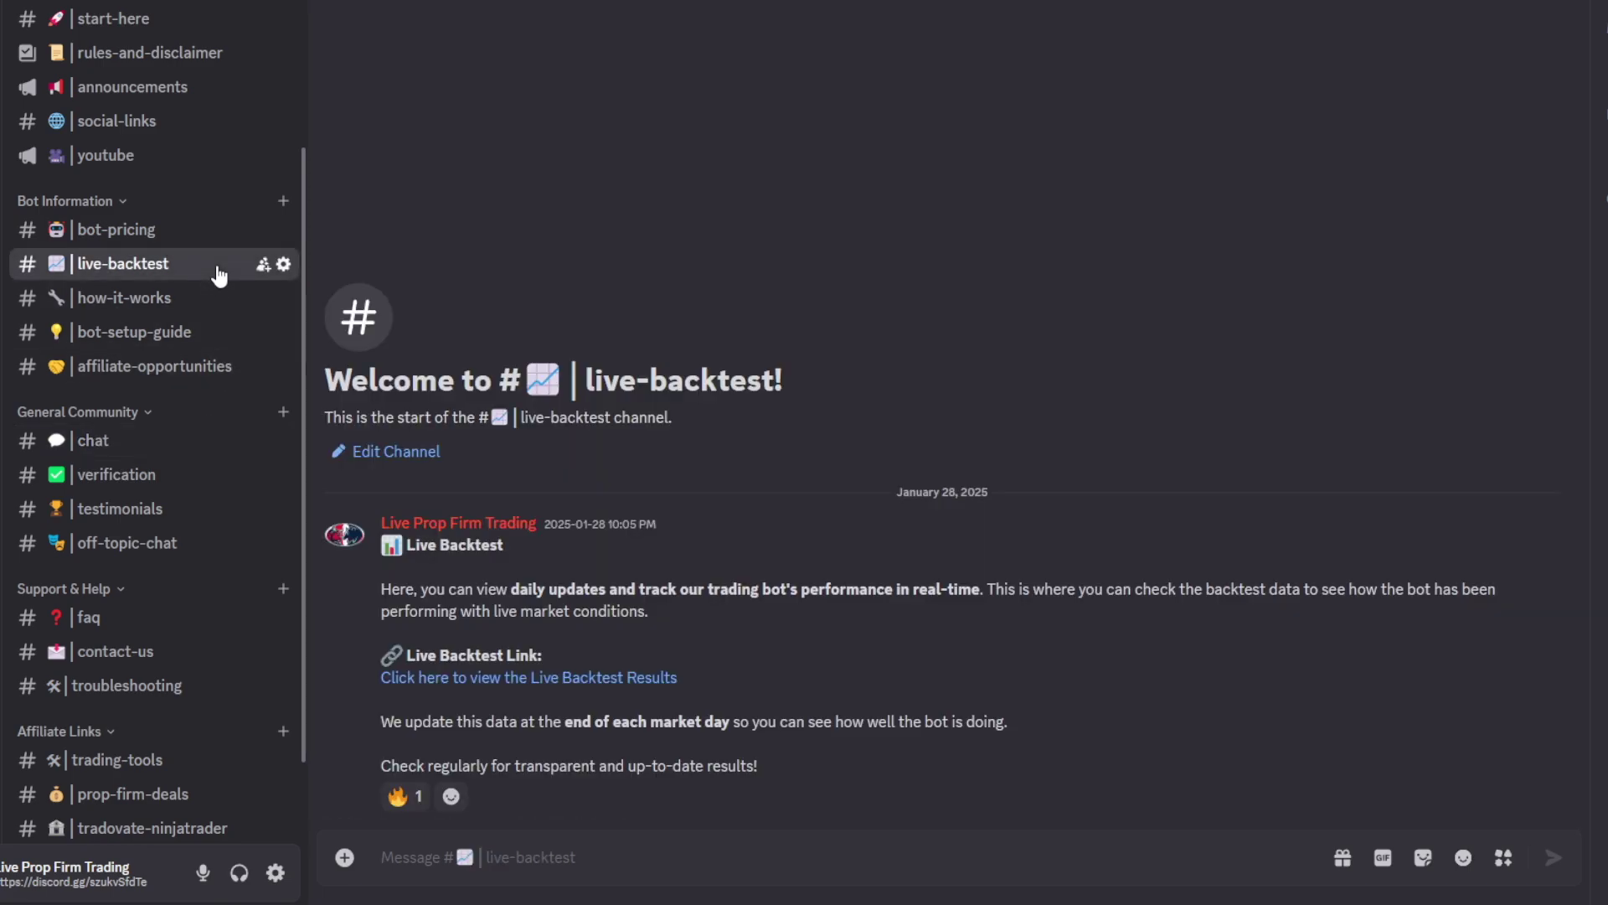
pyautogui.click(183, 511)
pyautogui.scroll(-12, 649, 473)
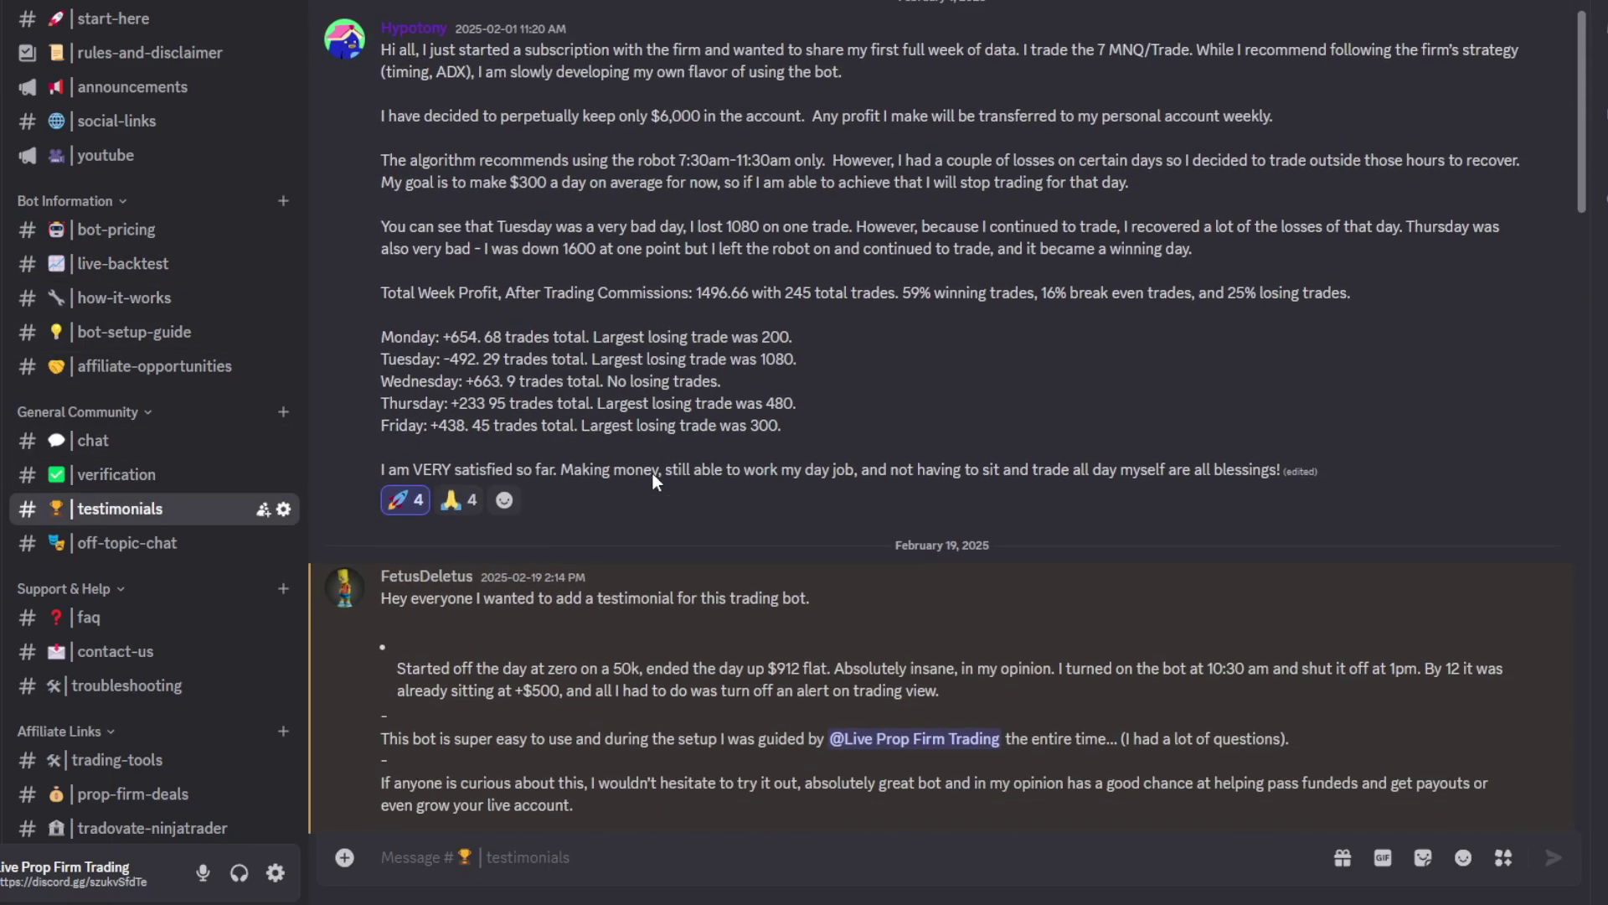
pyautogui.scroll(-5, 653, 475)
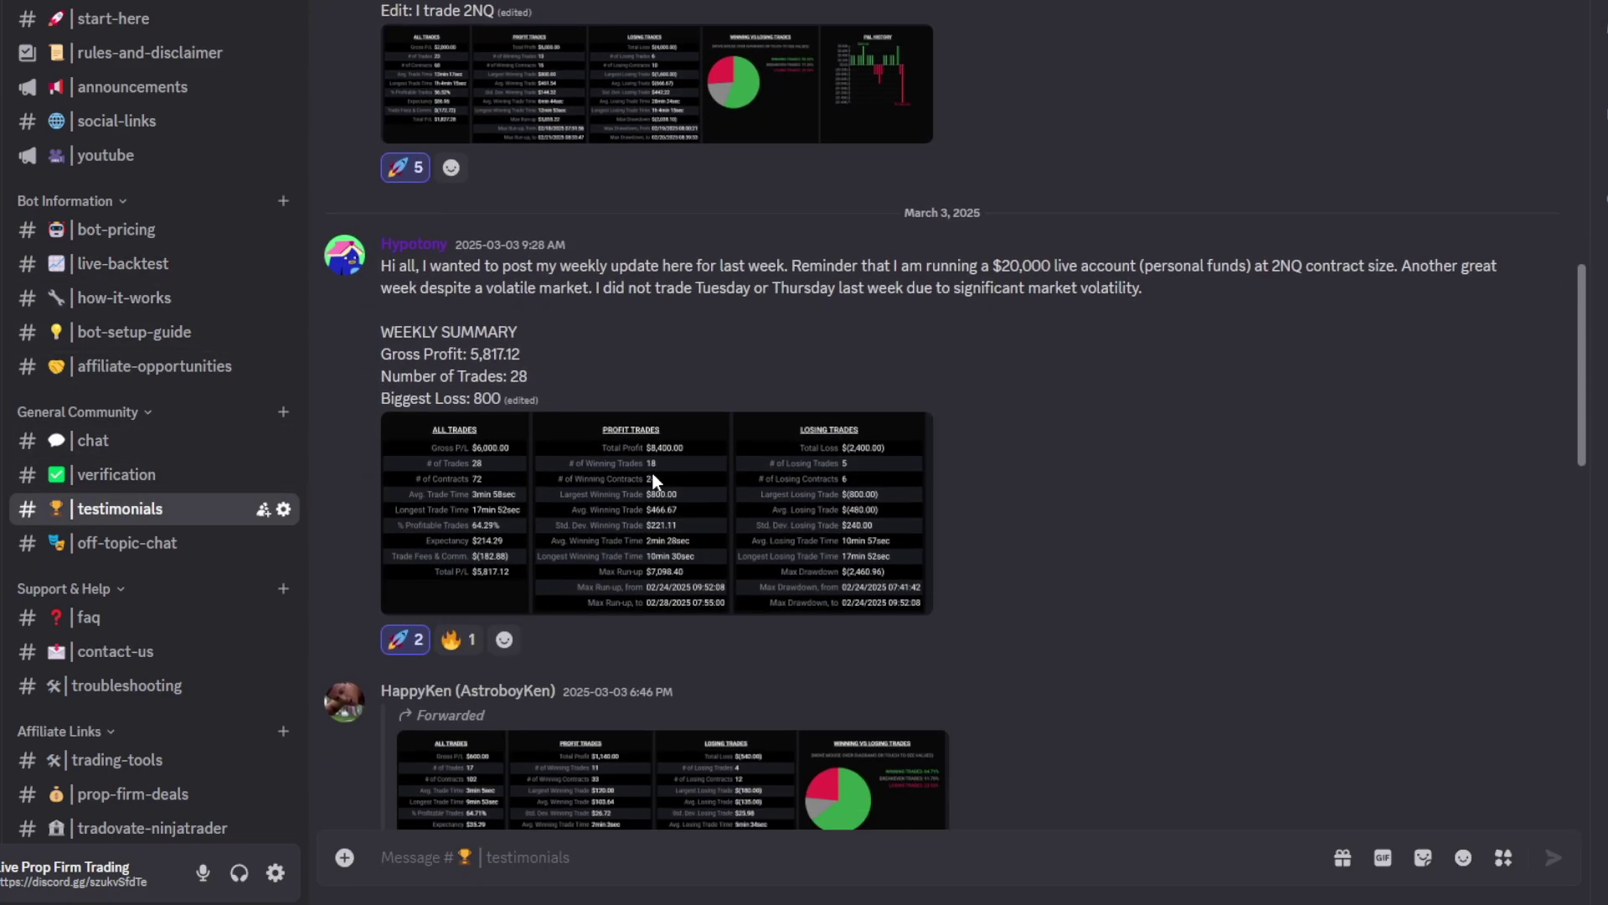